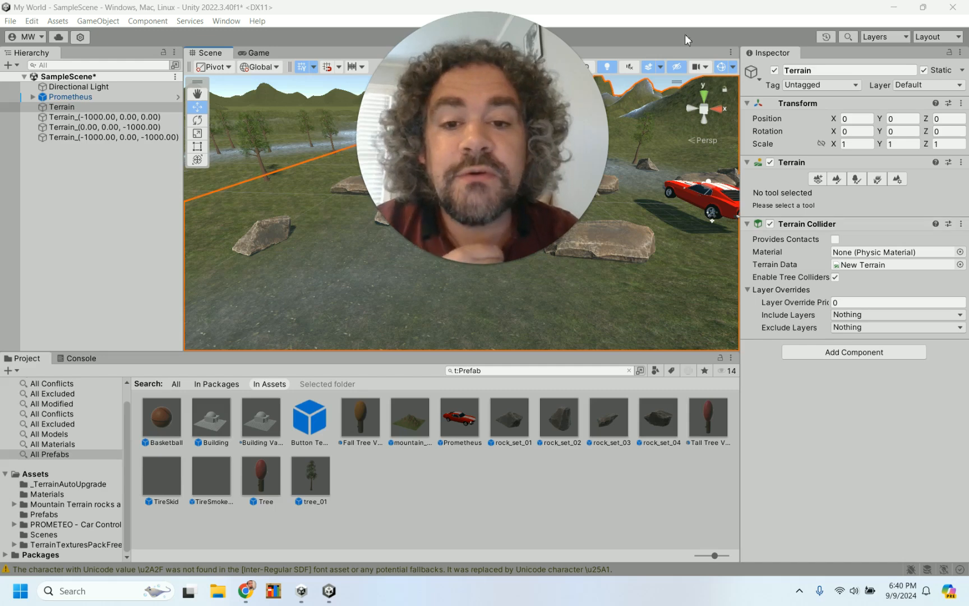
- Examine the terrain from the rocks and red car out to the full extent of its tiles and border mountains
left_click_drag(540, 141, 951, 428)
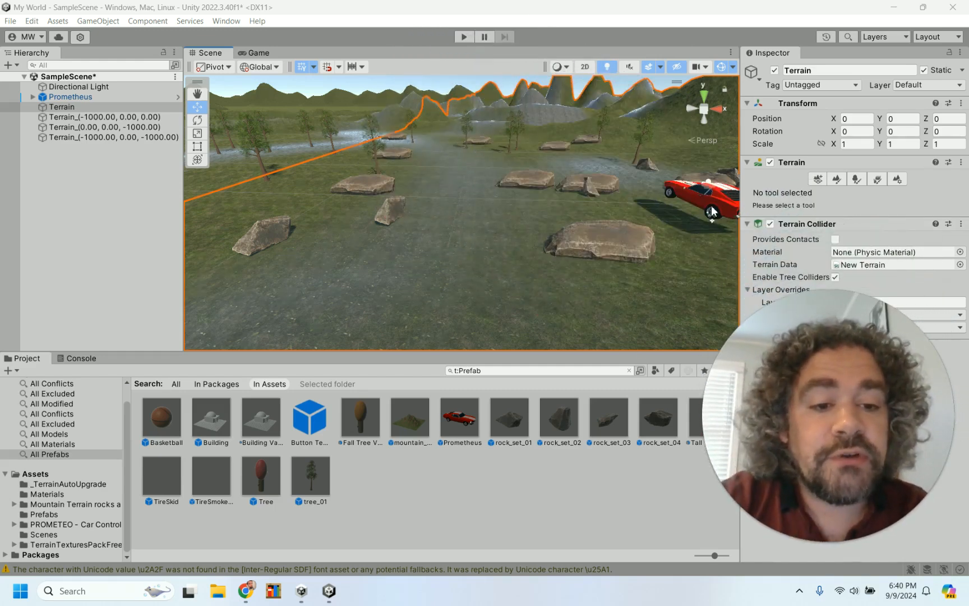
scroll(467, 166, "down", 4)
scroll(468, 166, "up", 3)
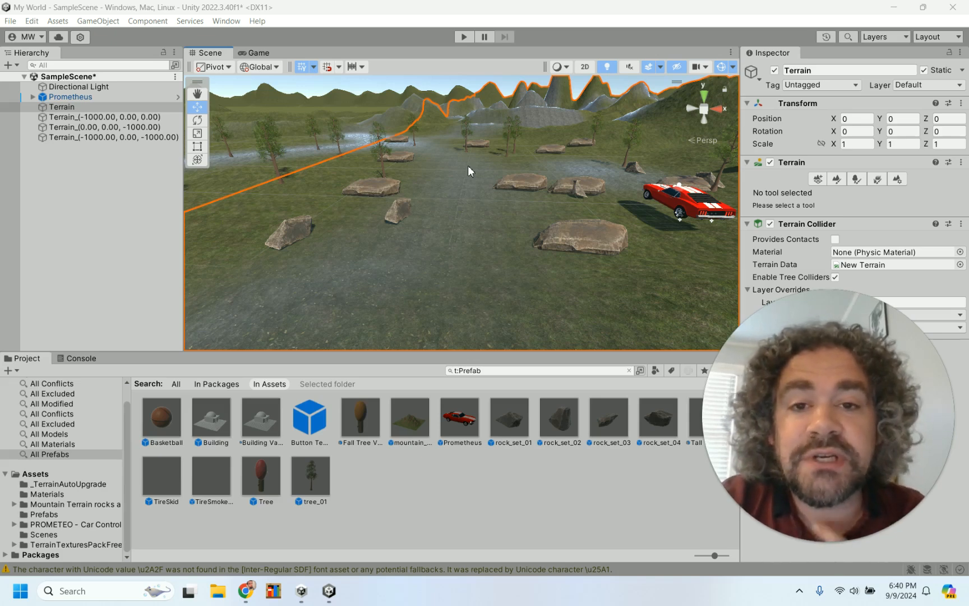
scroll(468, 166, "down", 6)
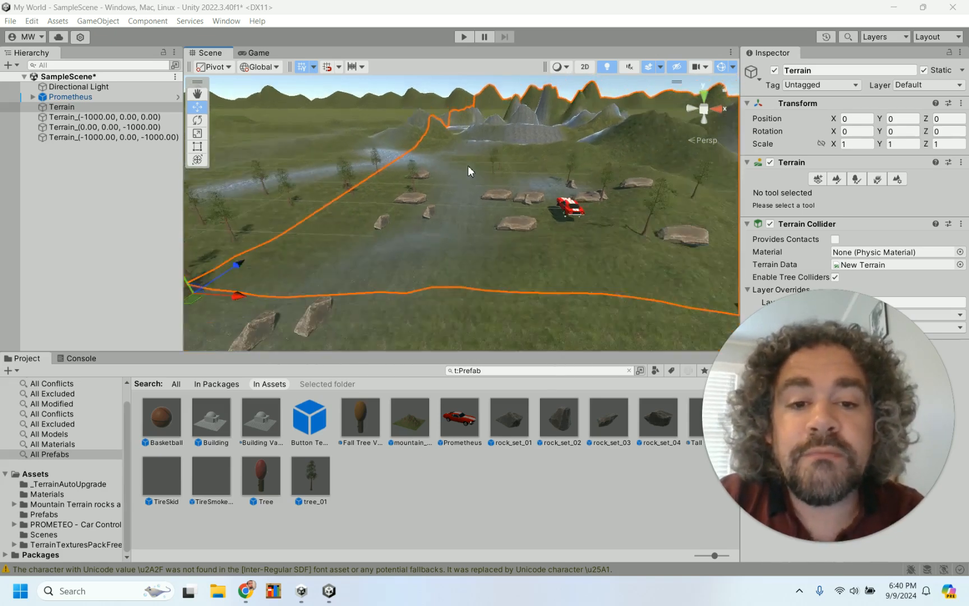
scroll(467, 166, "down", 8)
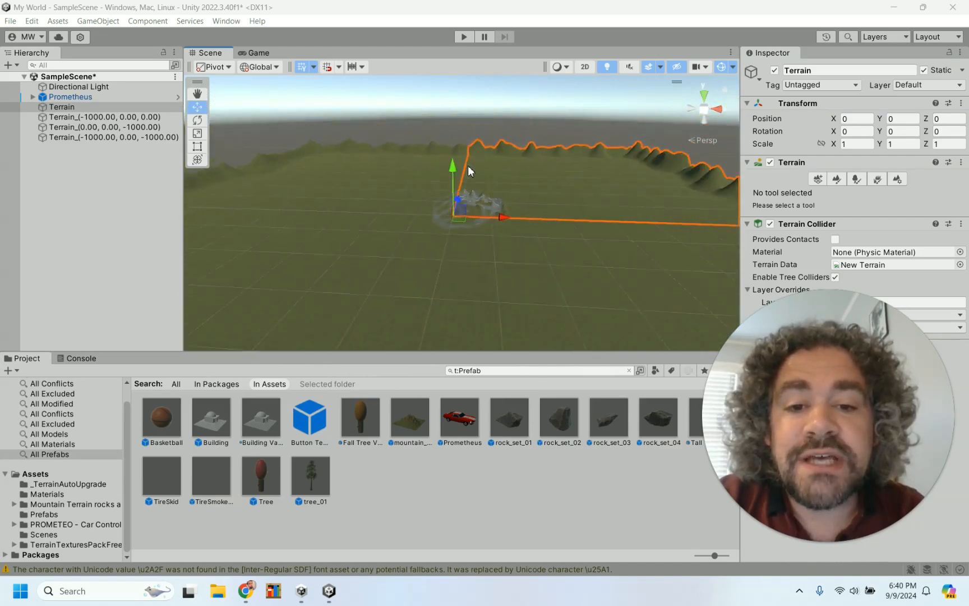
scroll(469, 171, "down", 2)
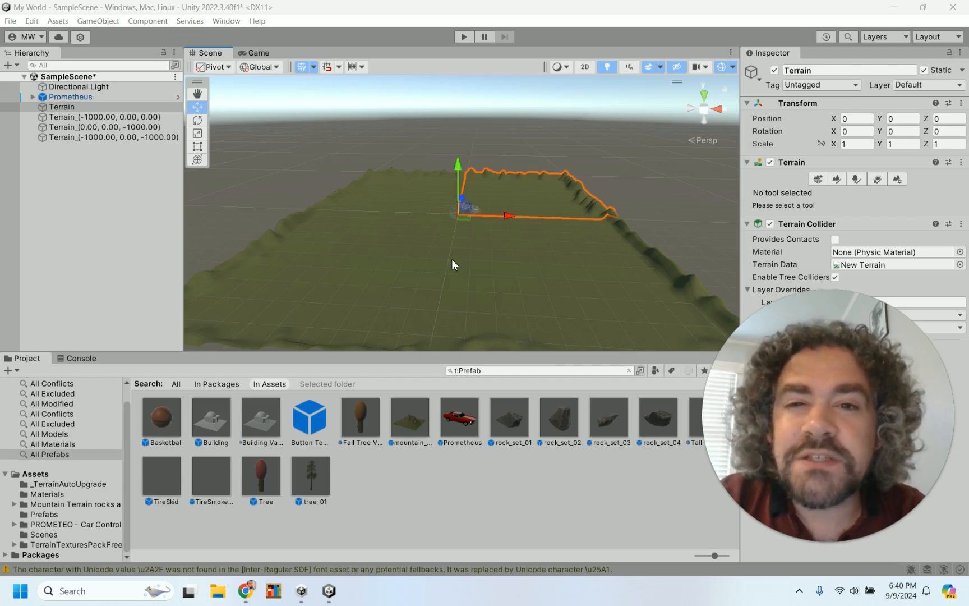
scroll(455, 264, "up", 5)
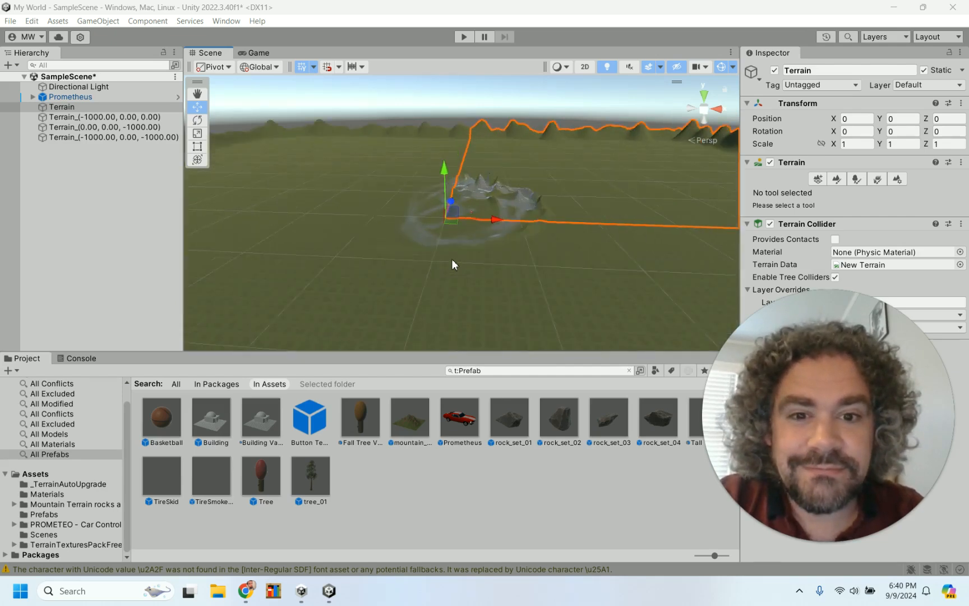
scroll(454, 263, "up", 2)
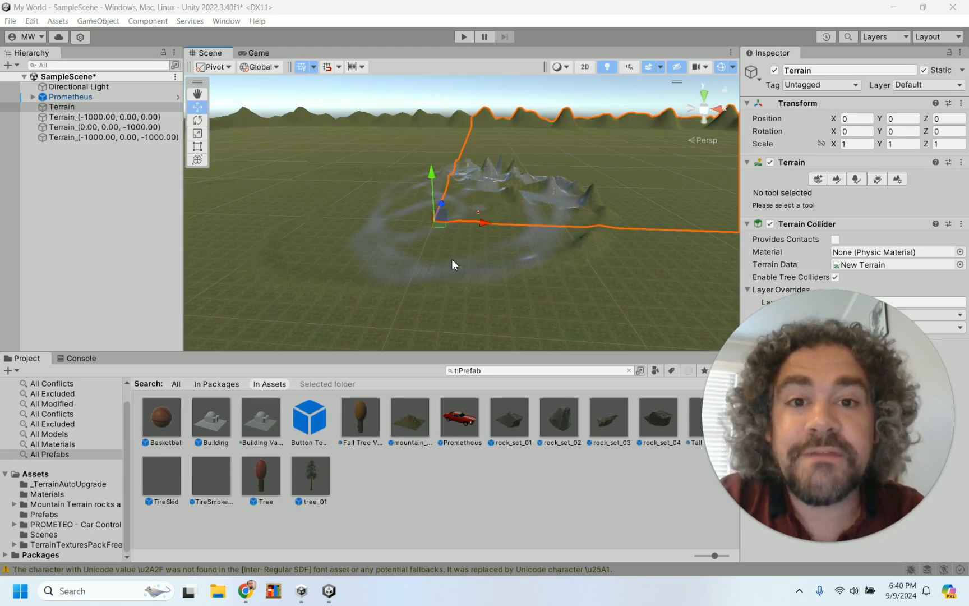
scroll(453, 264, "up", 6)
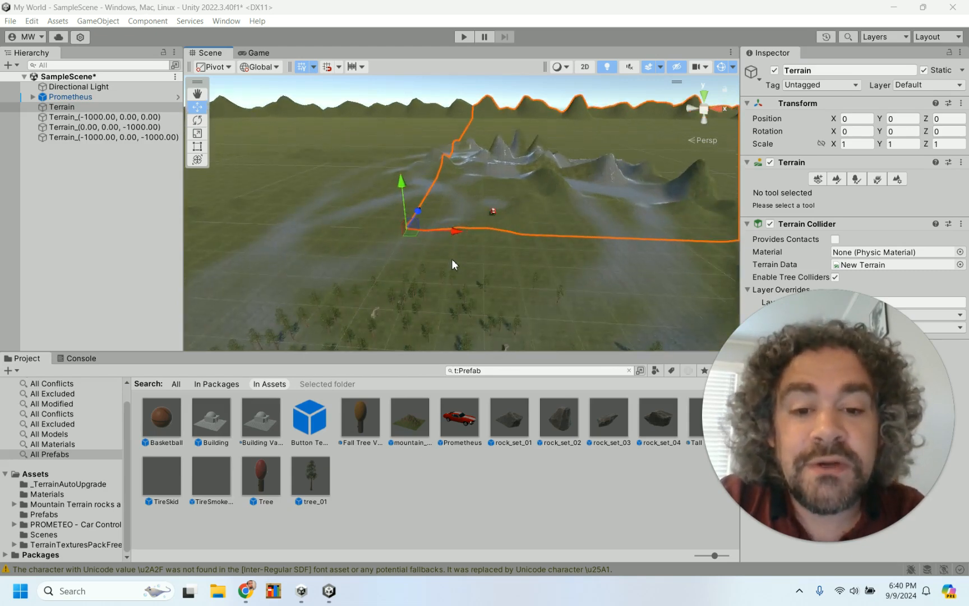
scroll(453, 263, "up", 4)
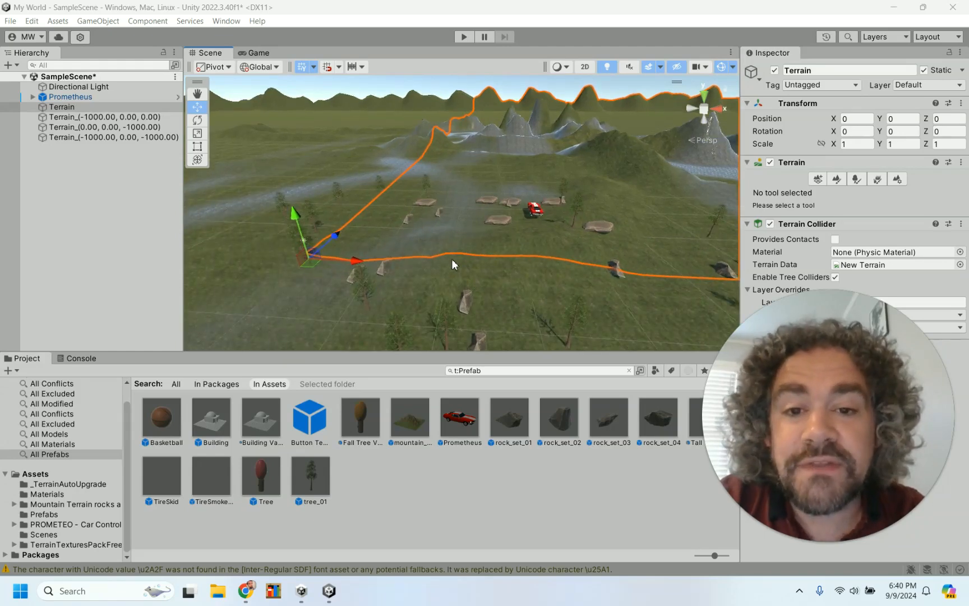
scroll(506, 161, "down", 5)
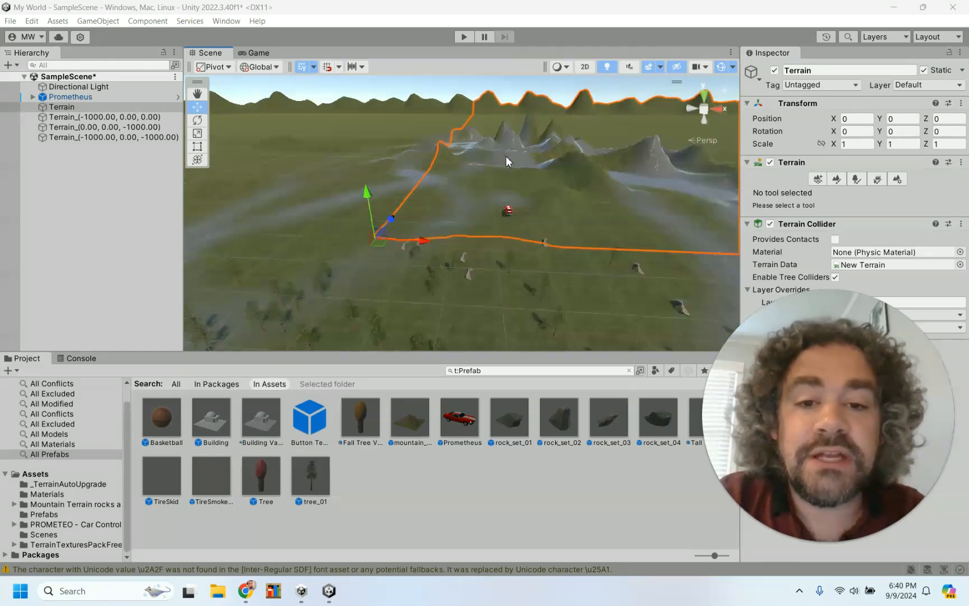
scroll(506, 159, "down", 8)
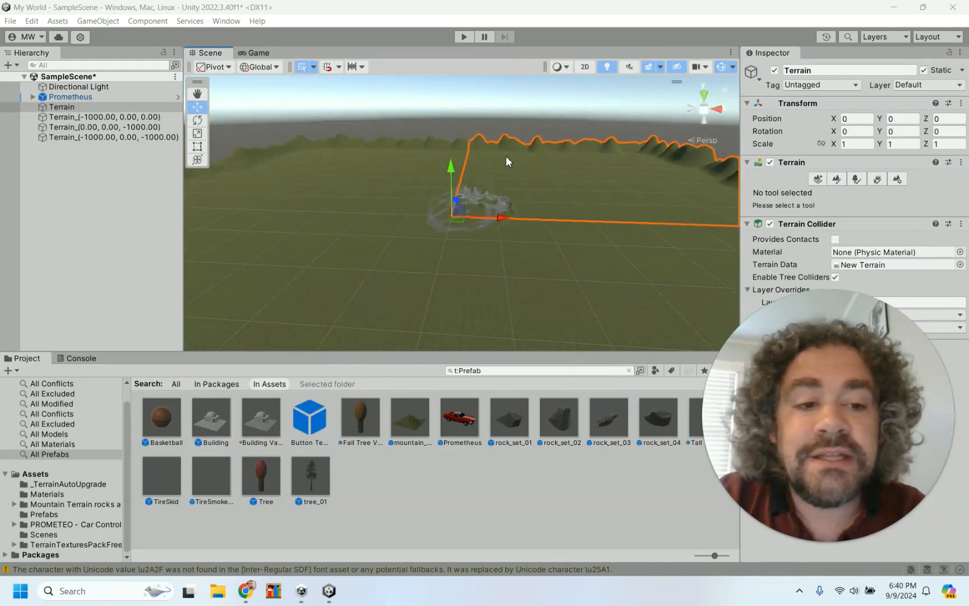
- Activate the Raise or Lower Terrain tool, review the available terrain paint modes, and frame the rocks and car
left_click(837, 179)
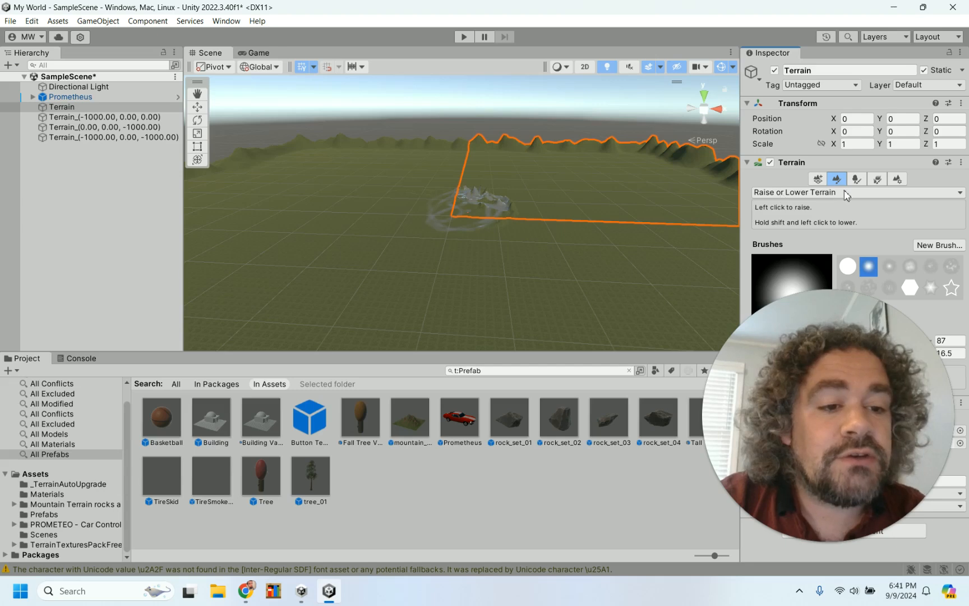
left_click(811, 193)
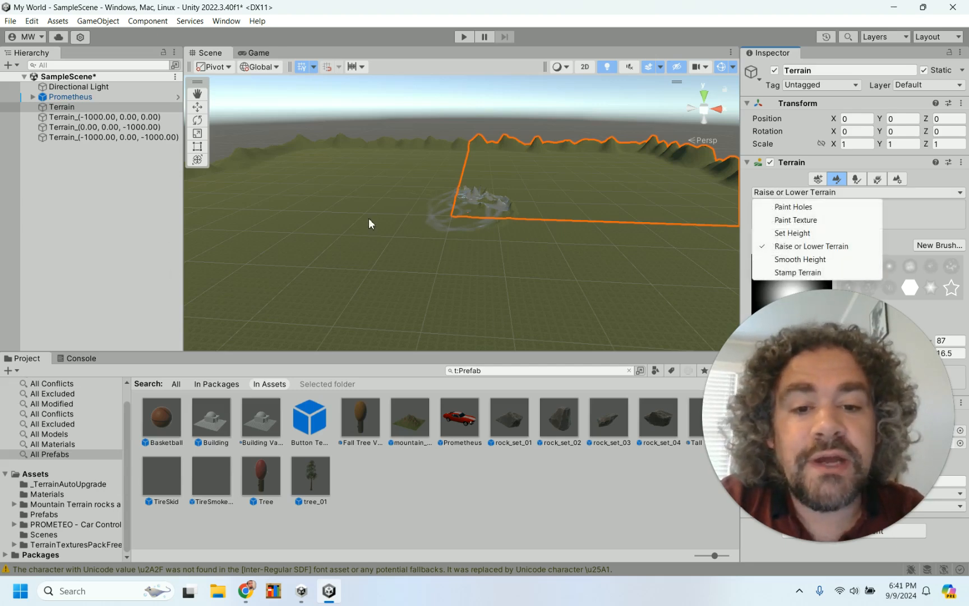
left_click(794, 193)
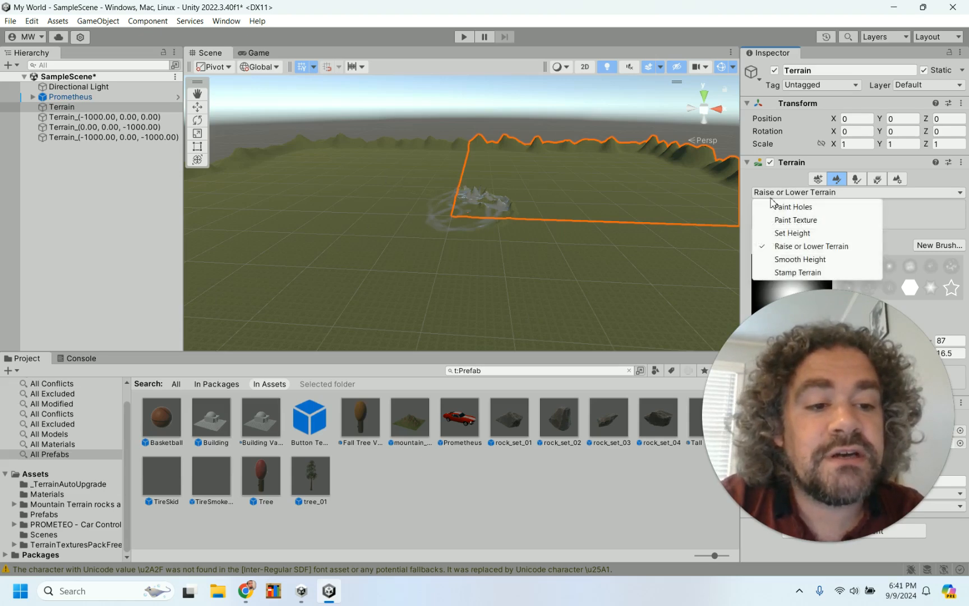
left_click(765, 175)
left_click(531, 229)
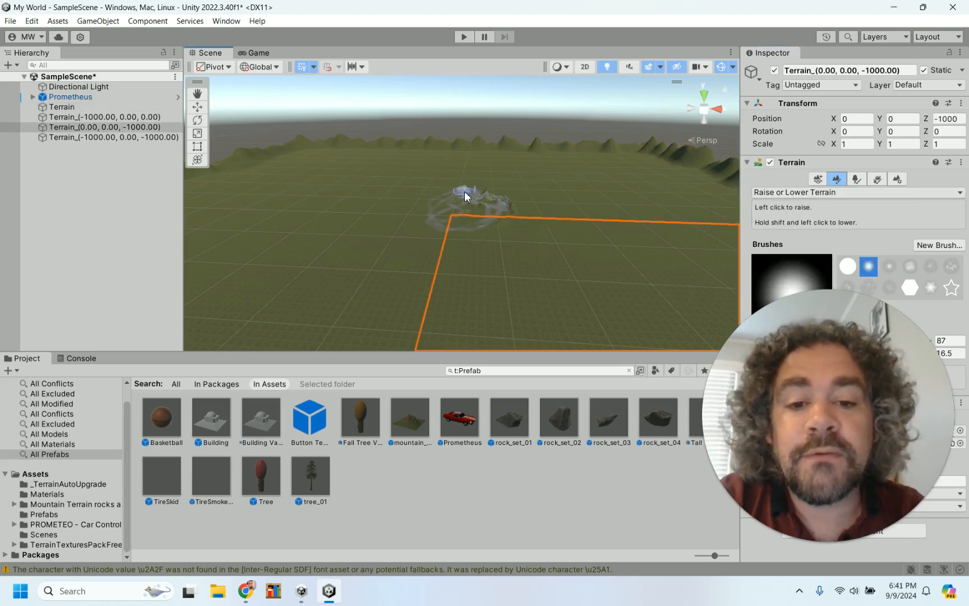
key("f")
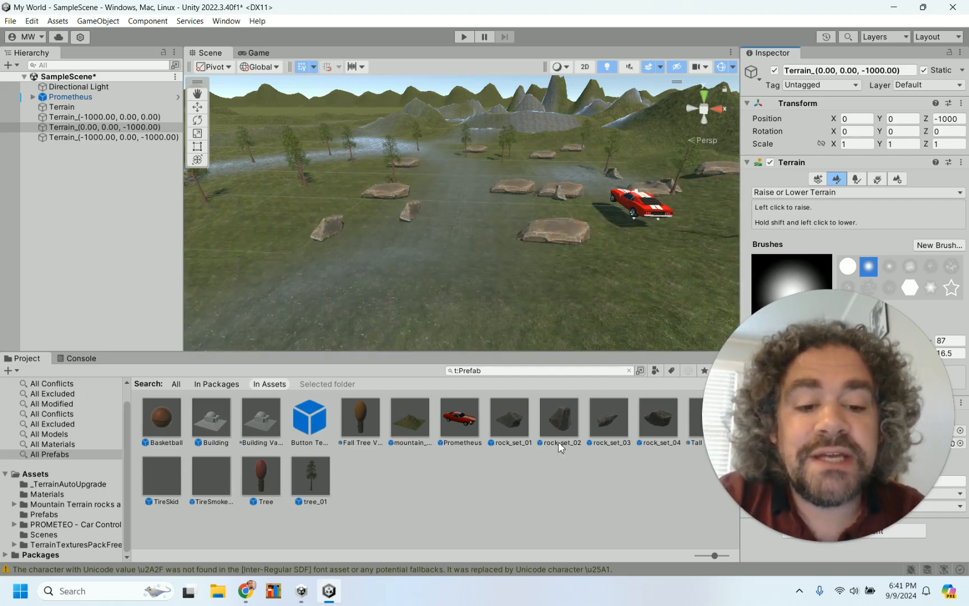
- Inspect the collider components of the rock_set_03 prefab and open the prefab for editing
left_click(609, 418)
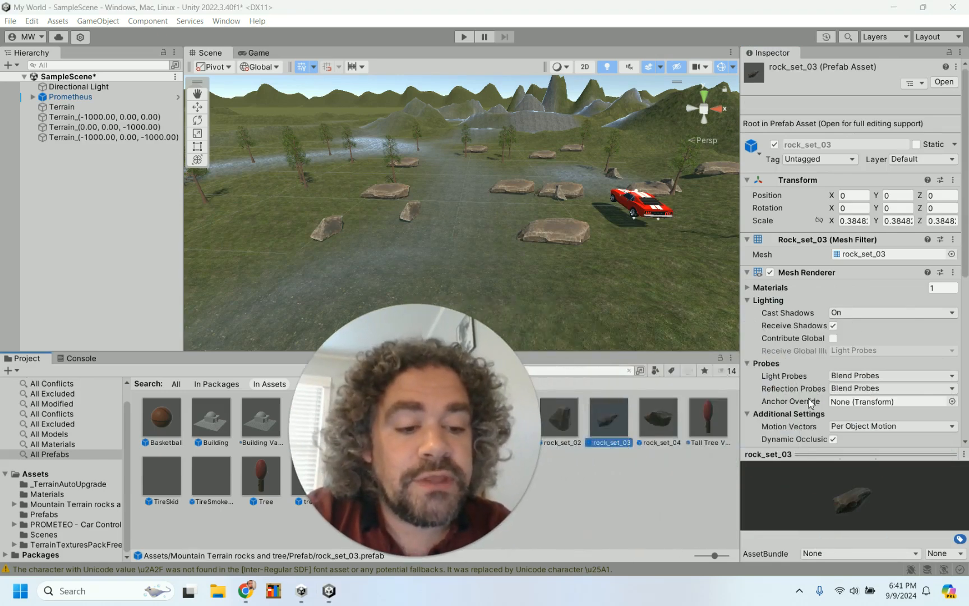
scroll(810, 403, "down", 5)
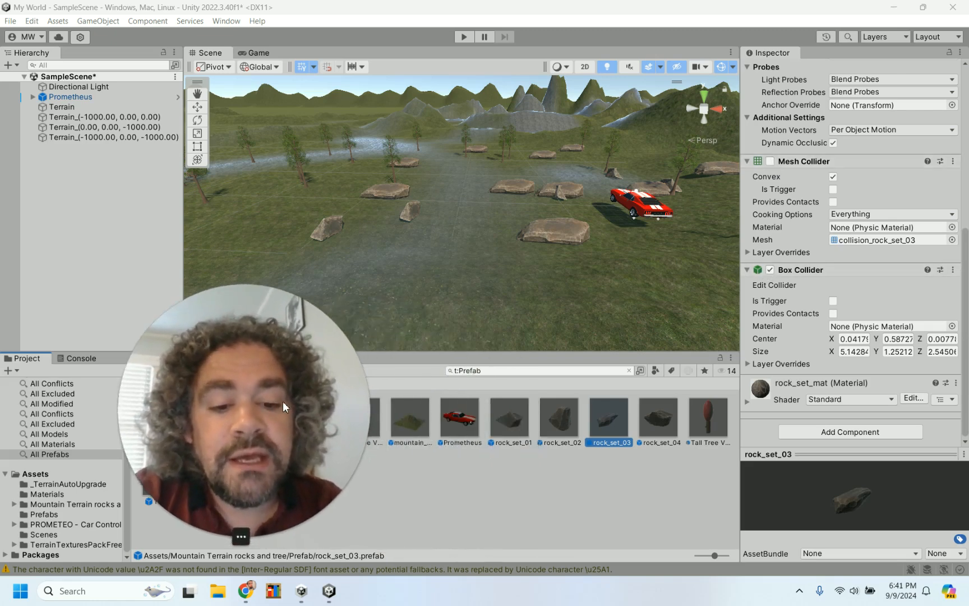
double_click(599, 415)
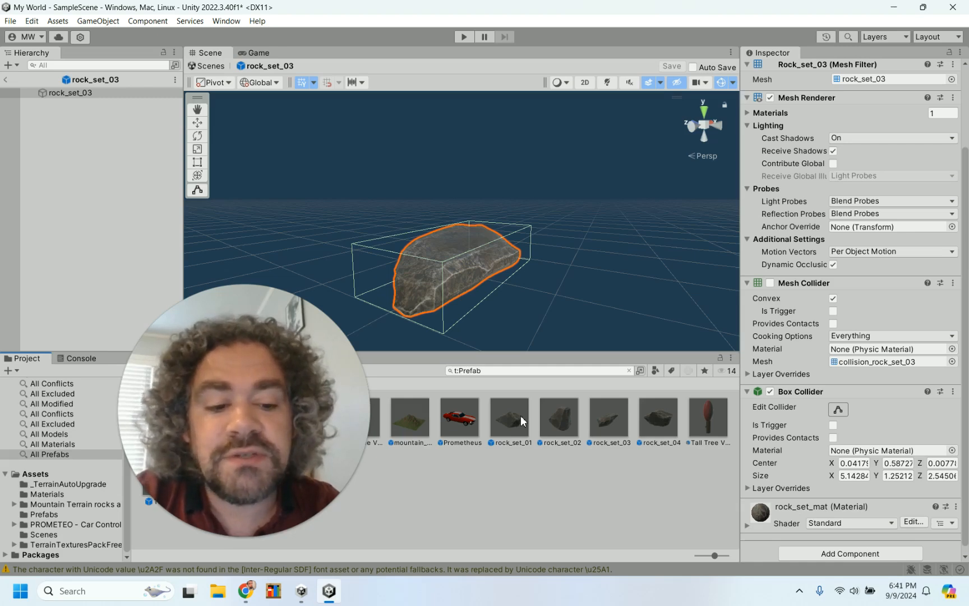
- Search the components available for rock_set_03 for "colli", inspect the rock's collider box from above, and return to the scene
left_click(851, 554)
type("rigid")
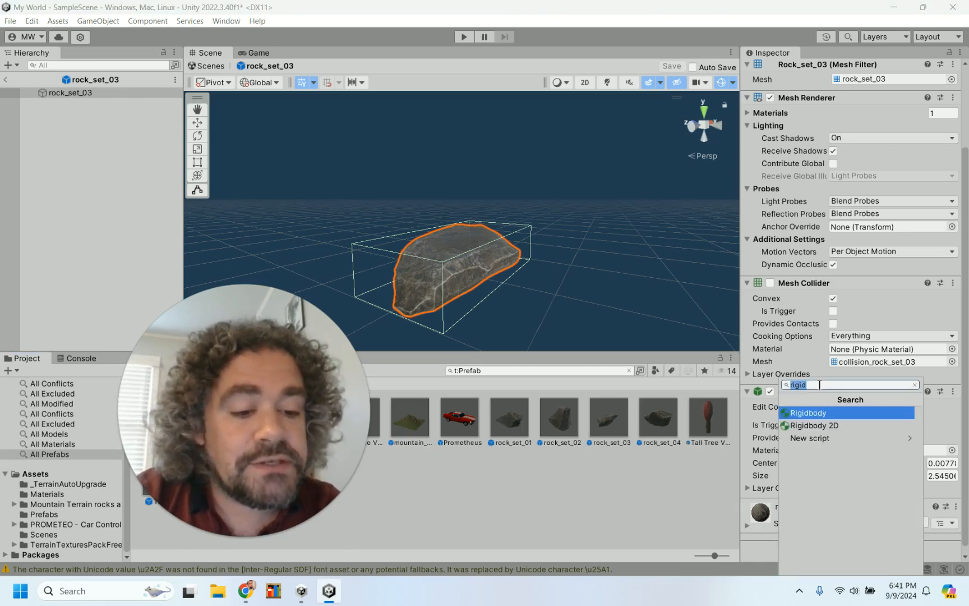
key("BackSpace")
key("BackSpace")
key("BackSpace")
key("BackSpace")
key("BackSpace")
type("c")
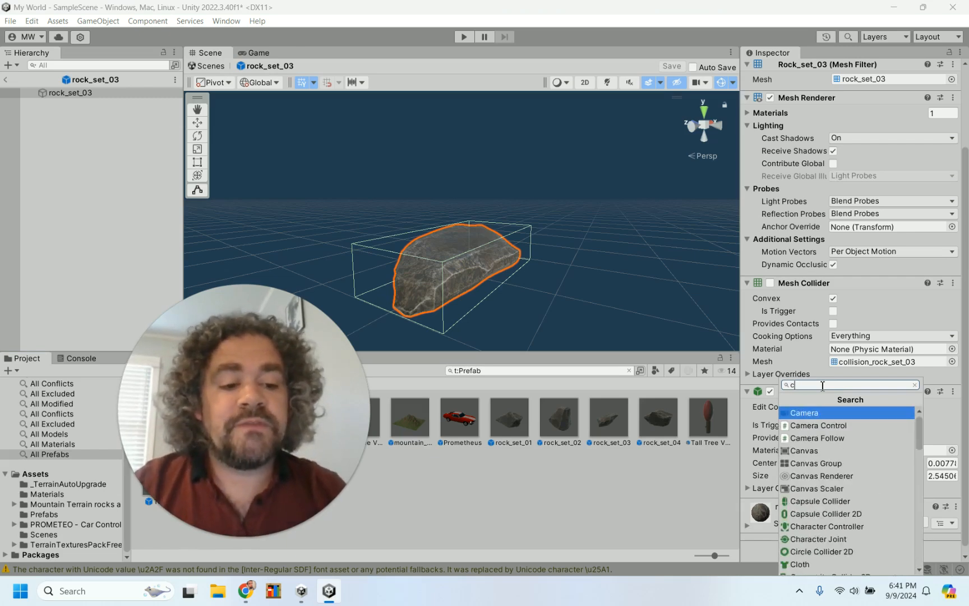
type("olli")
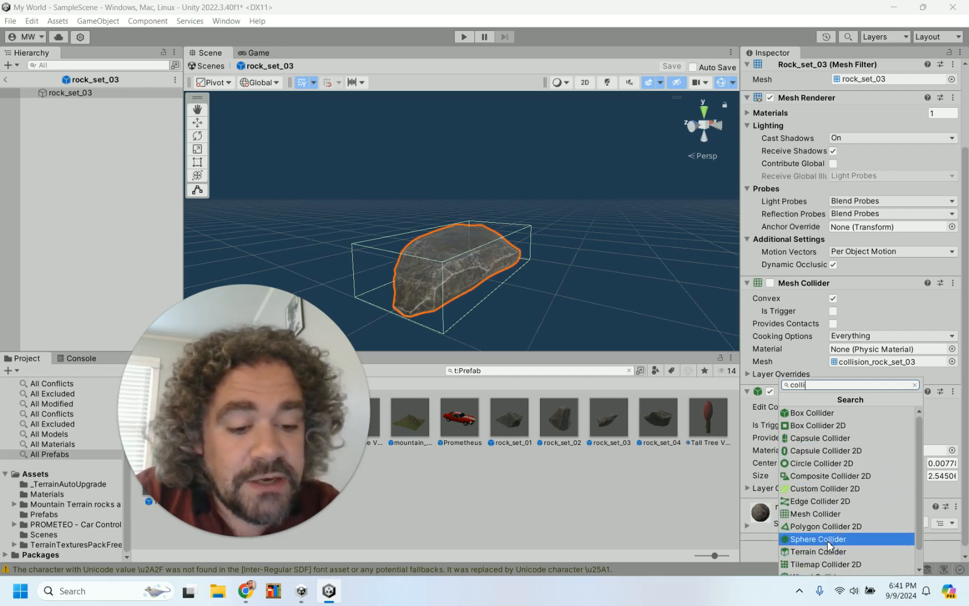
scroll(844, 537, "down", 1)
scroll(846, 532, "up", 1)
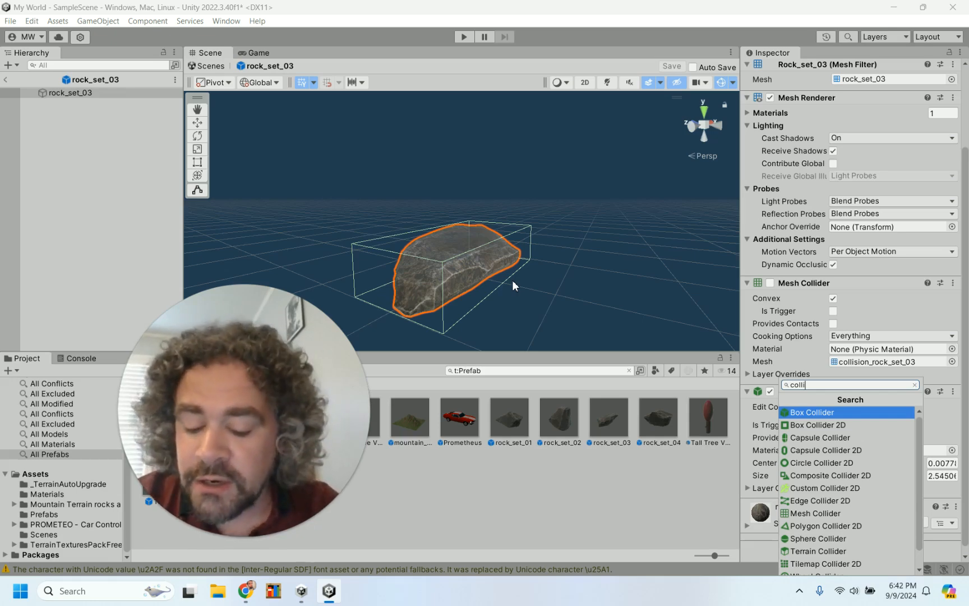
key("Return")
left_click_drag(424, 279, 405, 333, "alt")
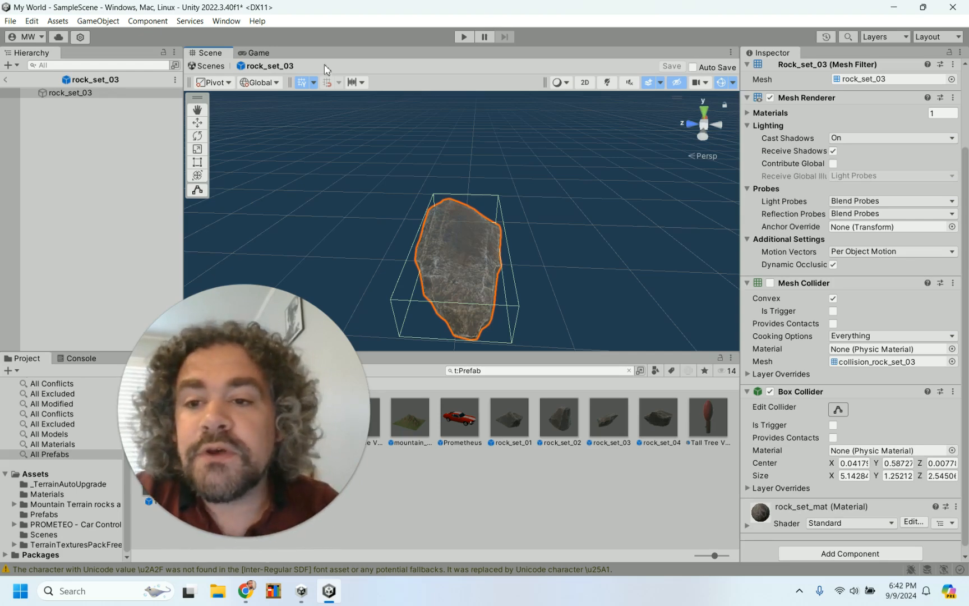
left_click(6, 80)
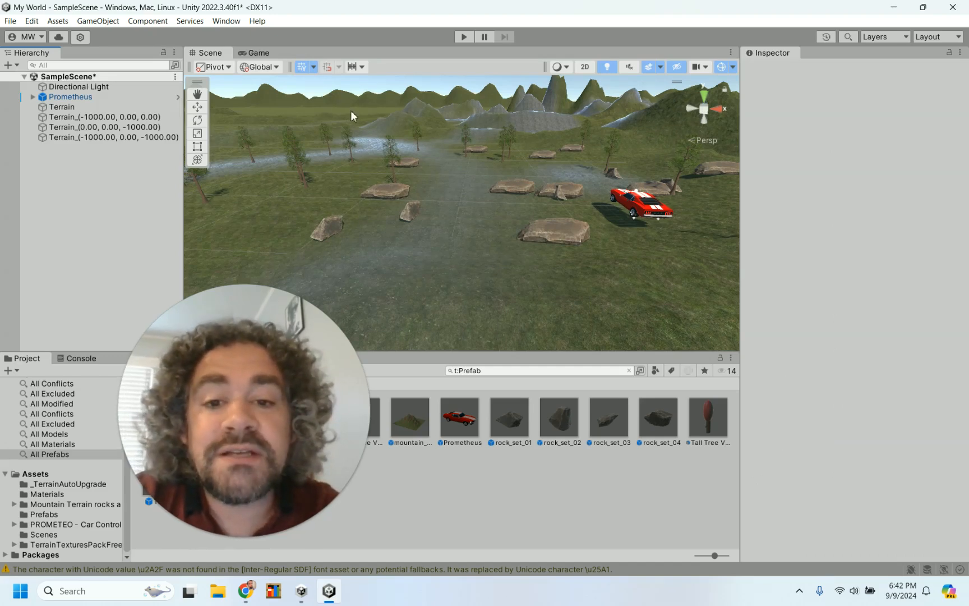
scroll(472, 184, "down", 2)
scroll(471, 184, "down", 2)
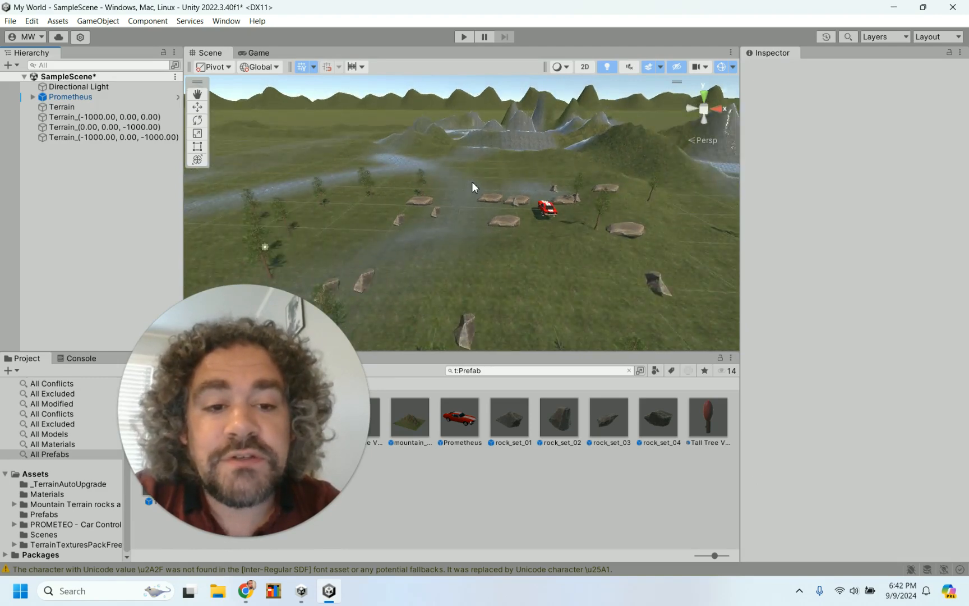
scroll(472, 187, "up", 3)
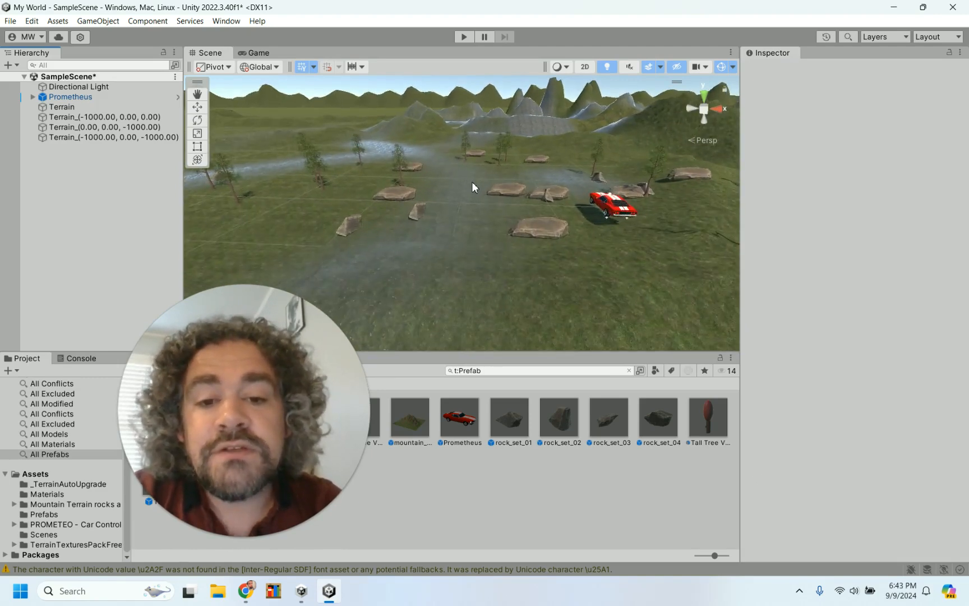
- Search My Assets in the Package Manager for "buildin" and select the Village Buildings package
left_click(225, 21)
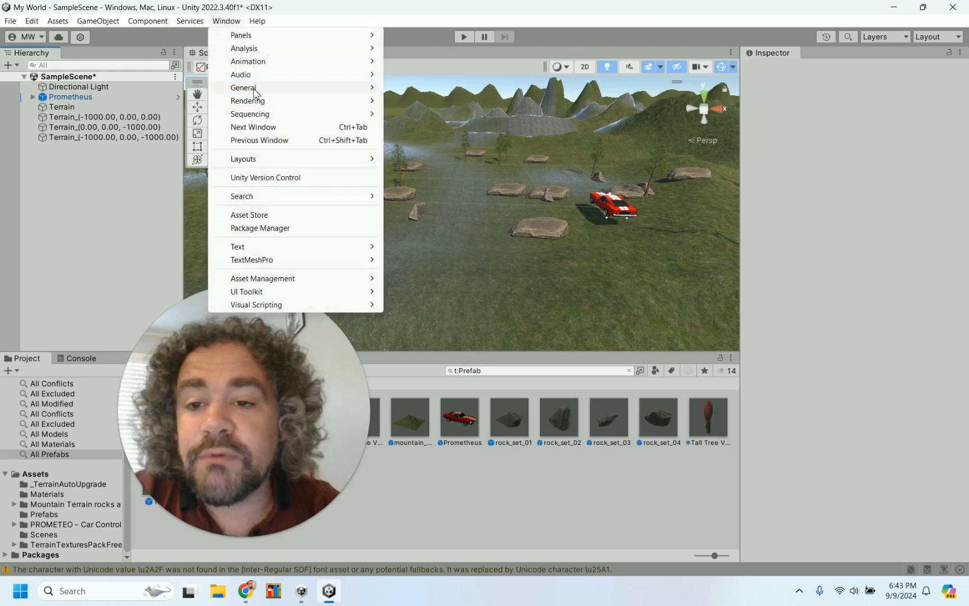
left_click(287, 228)
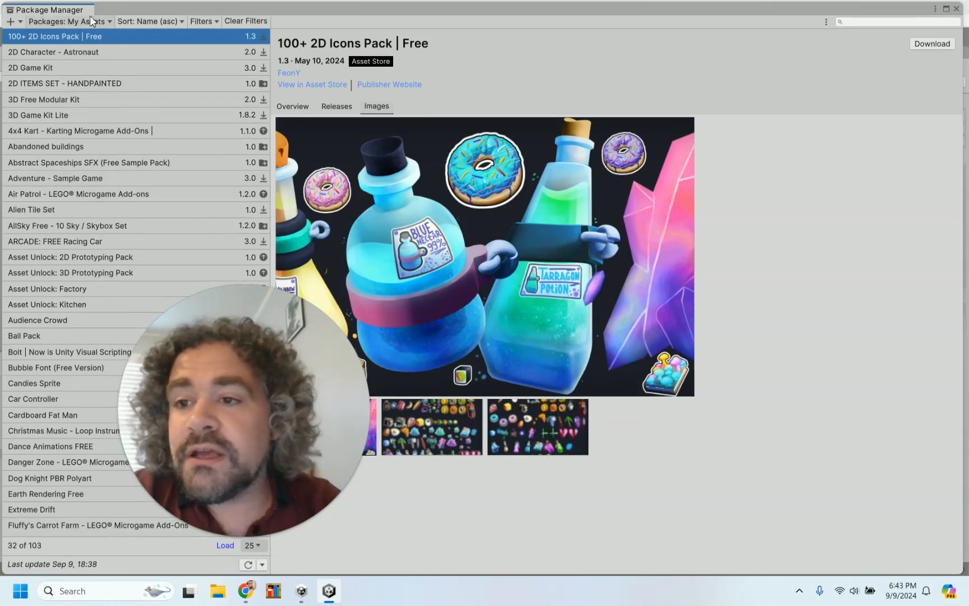
left_click(896, 21)
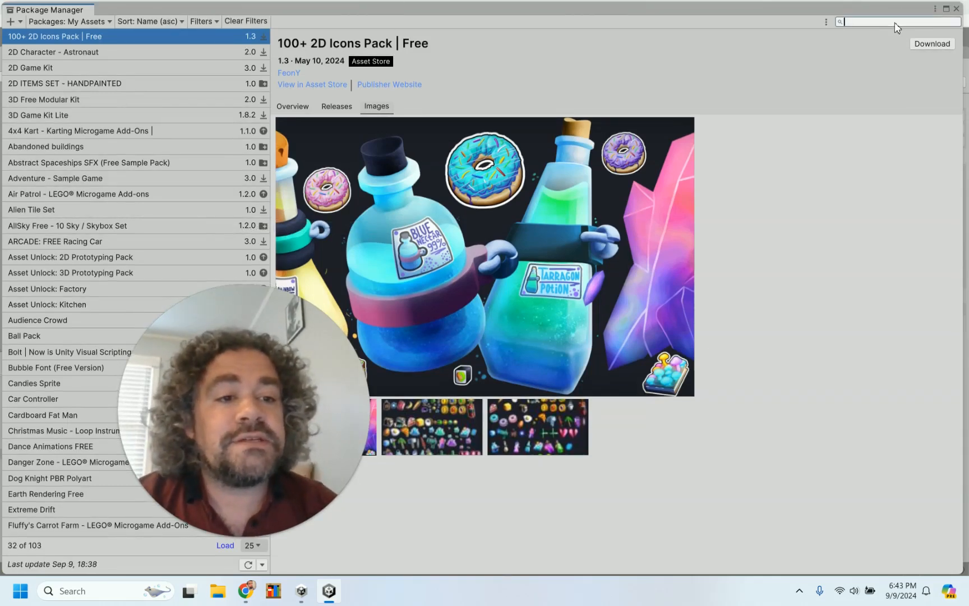
type("buildin")
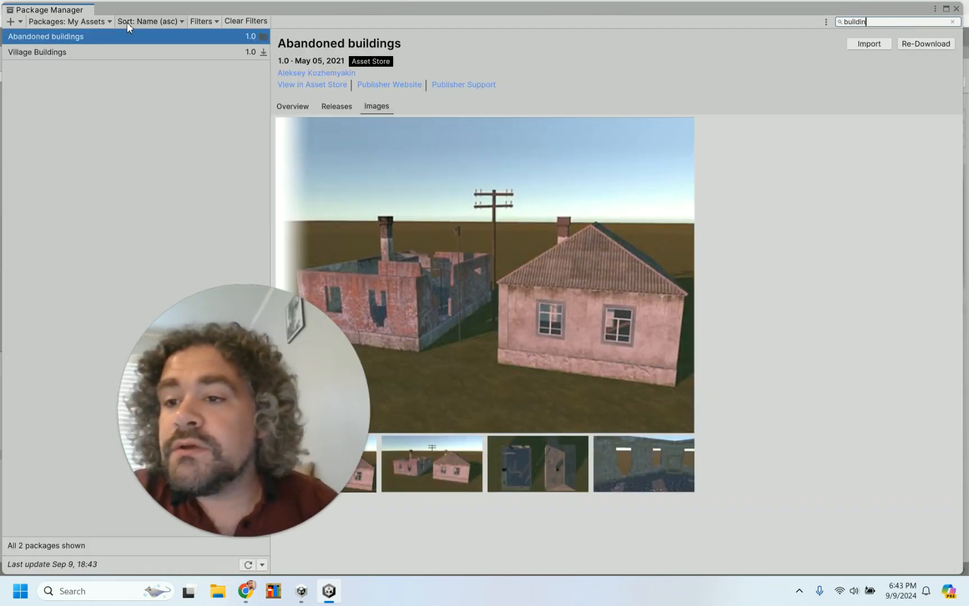
left_click(112, 52)
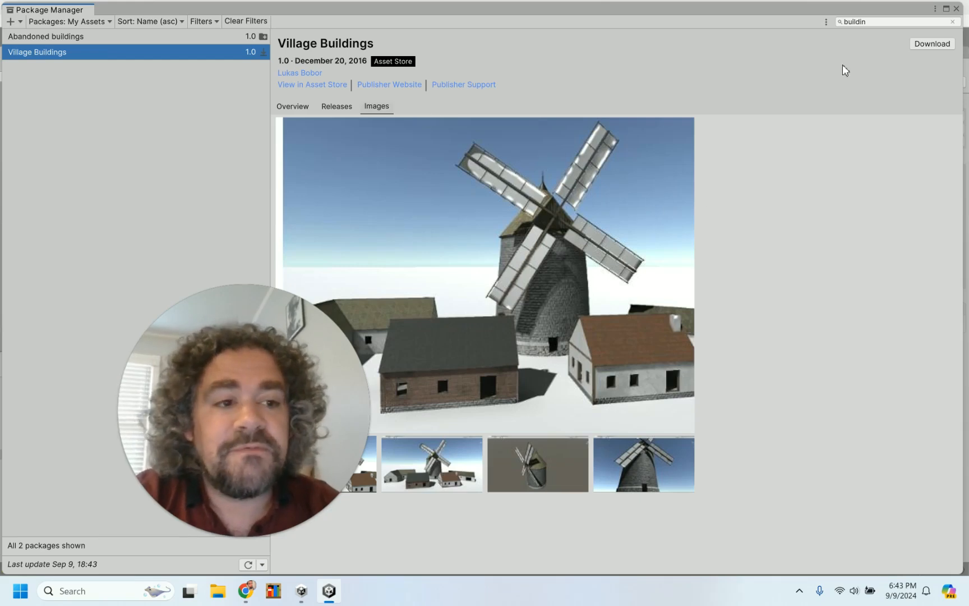
- Download the Village Buildings package and import all of its contents into the project
left_click(931, 44)
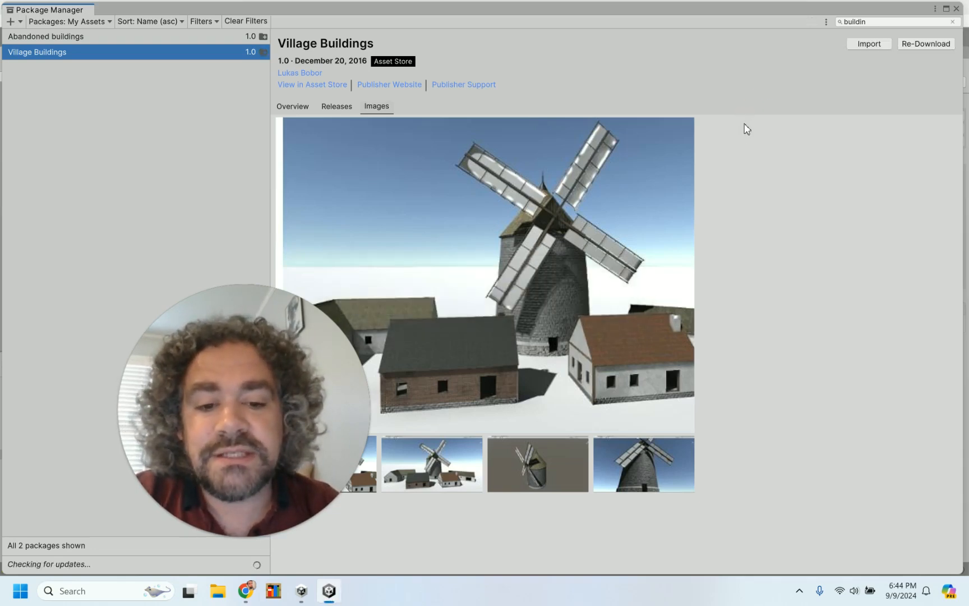
left_click(856, 44)
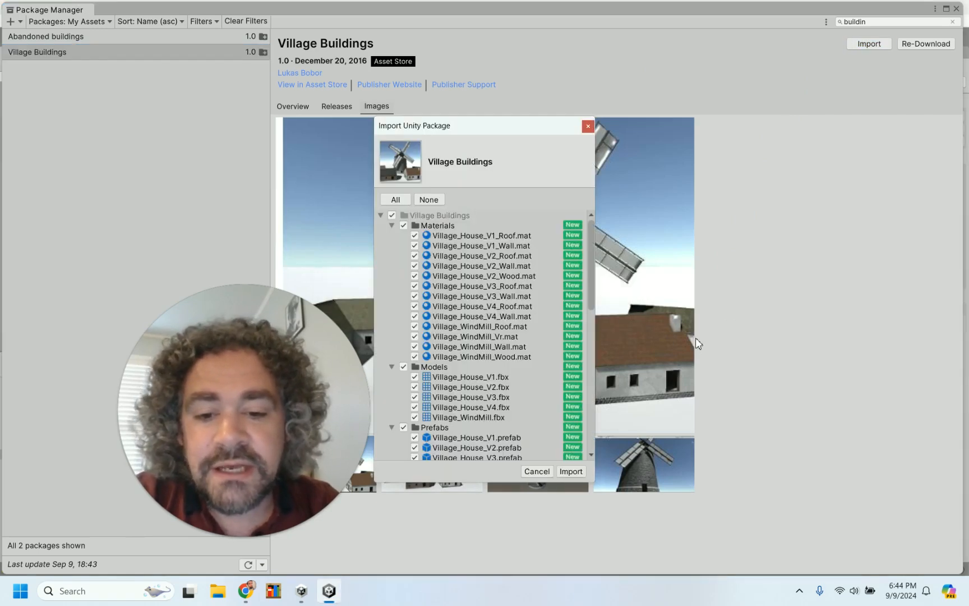
left_click(570, 471)
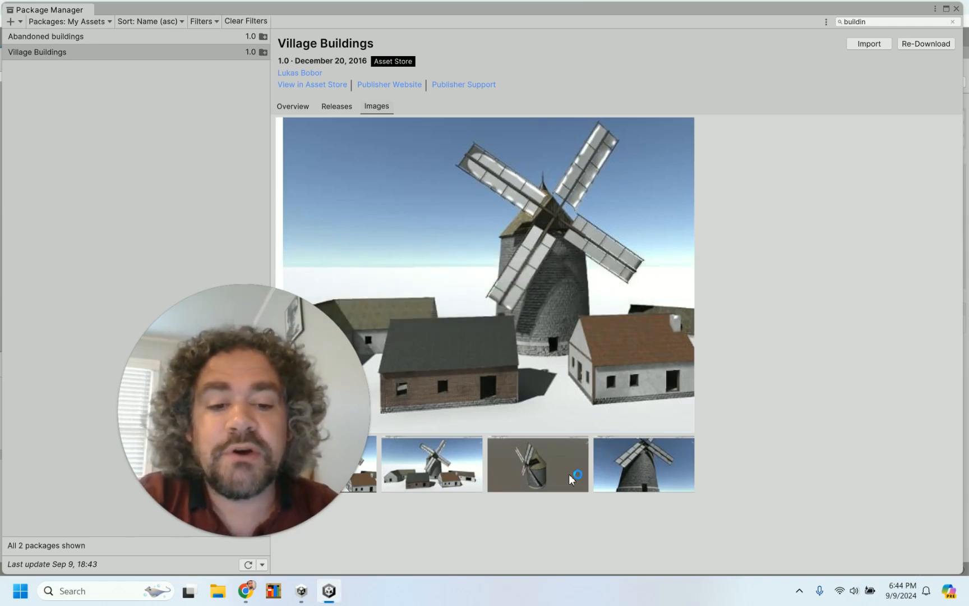
- Search My Assets for "traffic" and import the Street Props - Prototype Collection package into the project
left_click(884, 22)
type("tr")
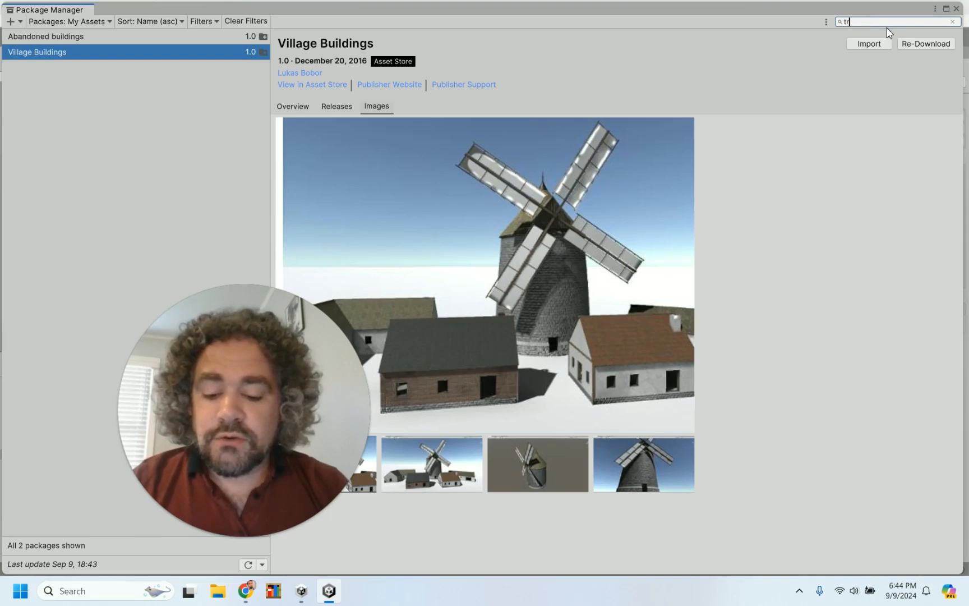
type("aff")
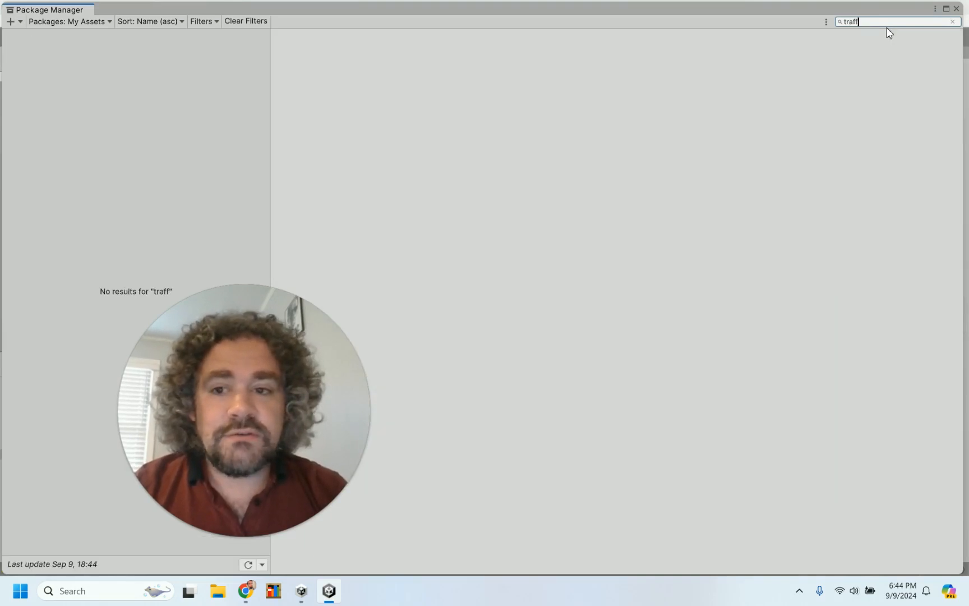
type("ic")
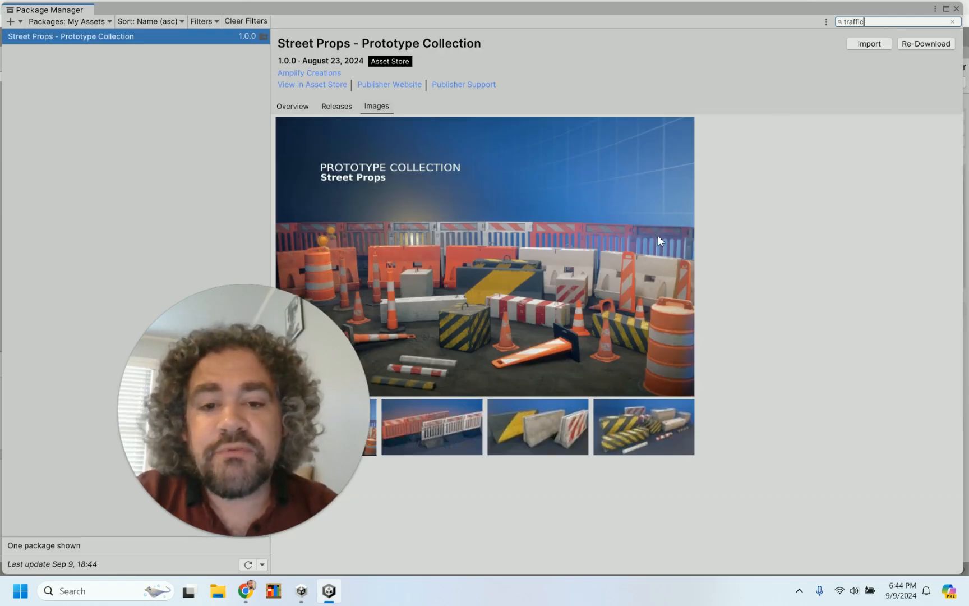
left_click(869, 43)
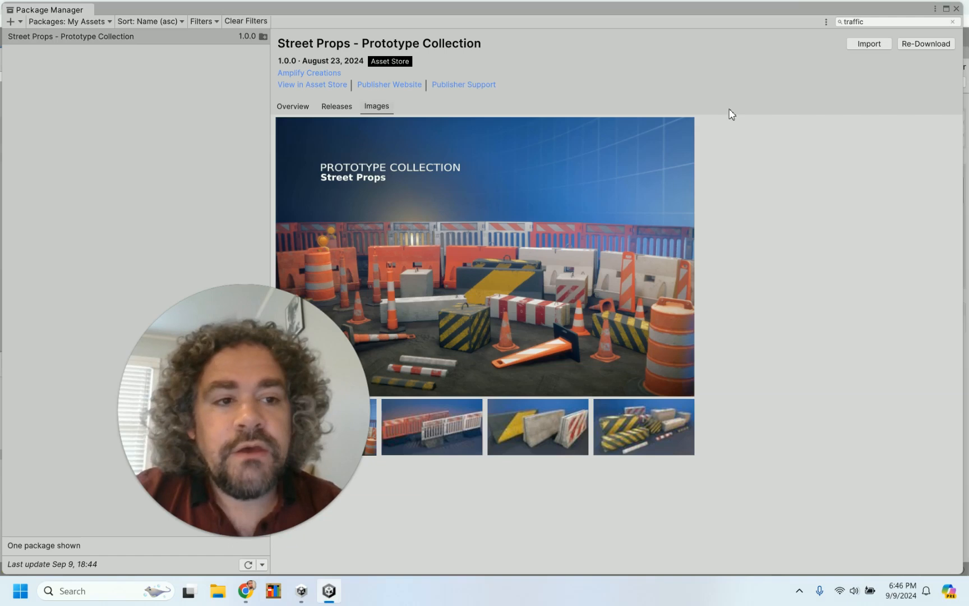
- Search My Assets for "skybox" and import all contents of the AllSky Free - 10 Sky / Skybox Set package
left_click(874, 23)
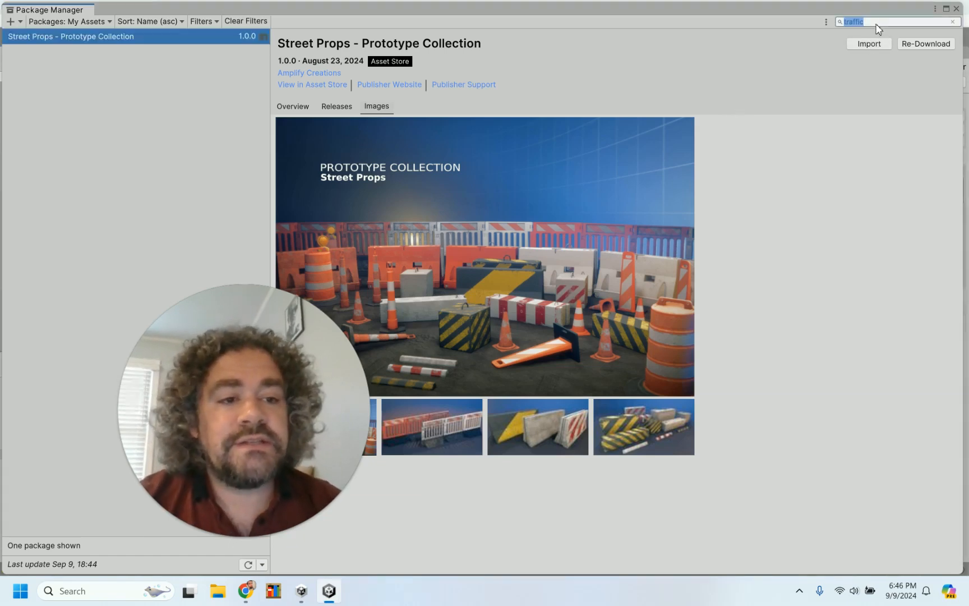
type("sky")
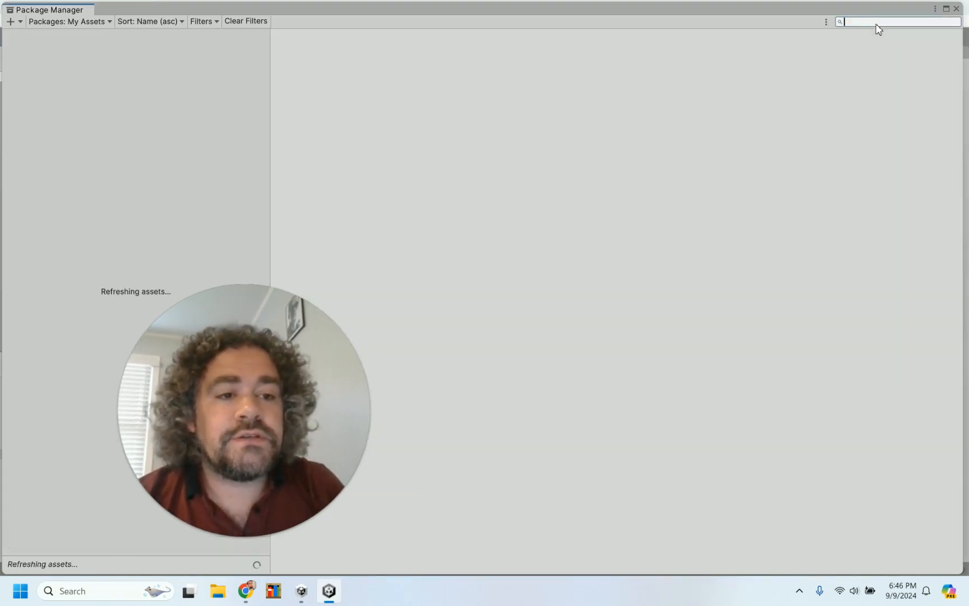
type("box")
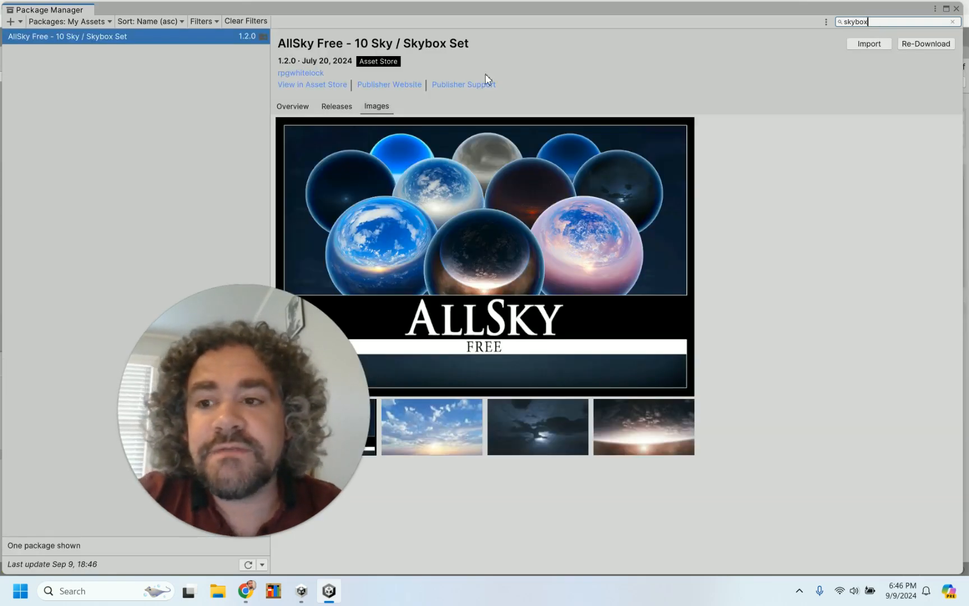
left_click(870, 43)
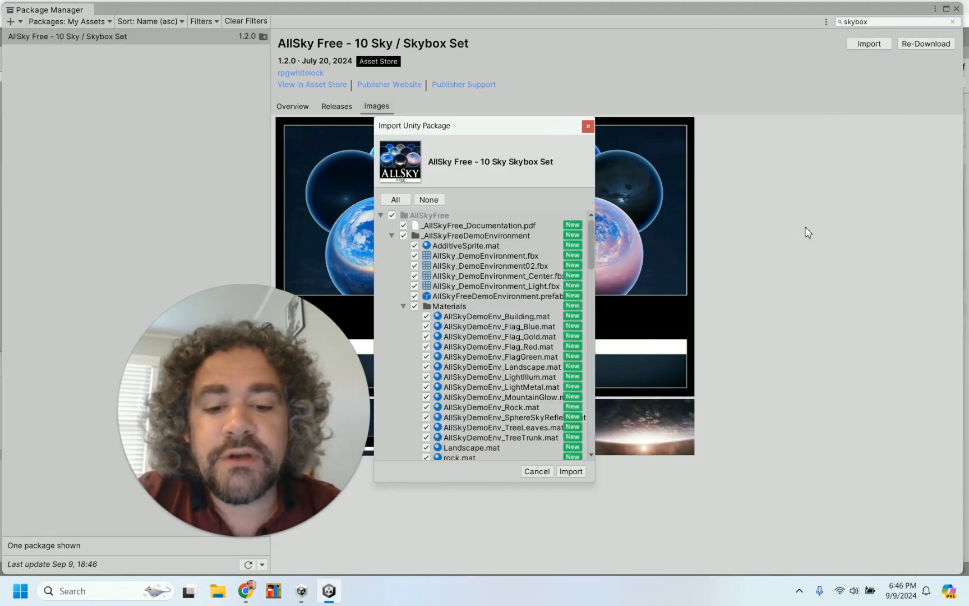
left_click(572, 471)
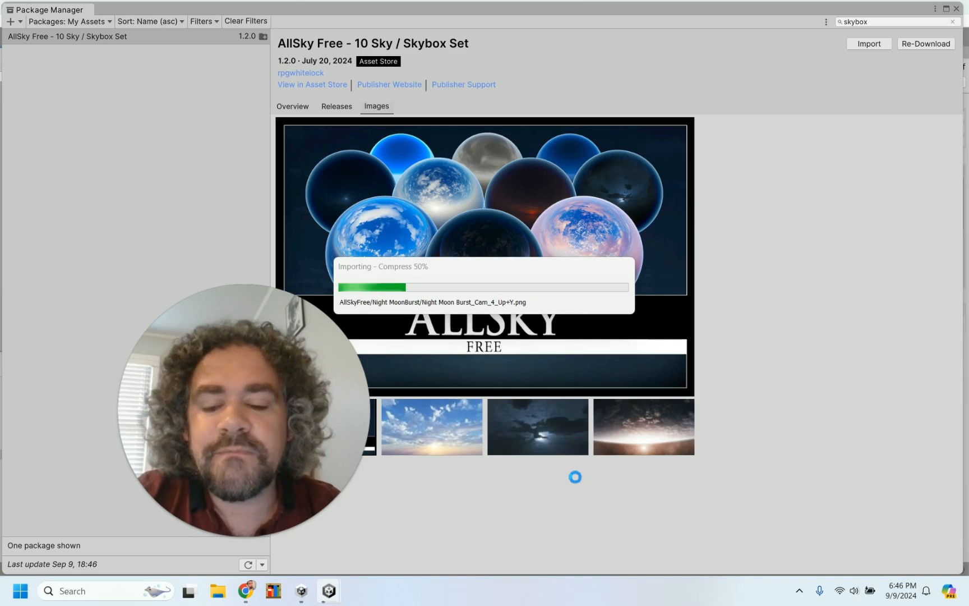
- Search My Assets for "road", view the Low Poly Road Pack details, and close the Package Manager
left_click(878, 22)
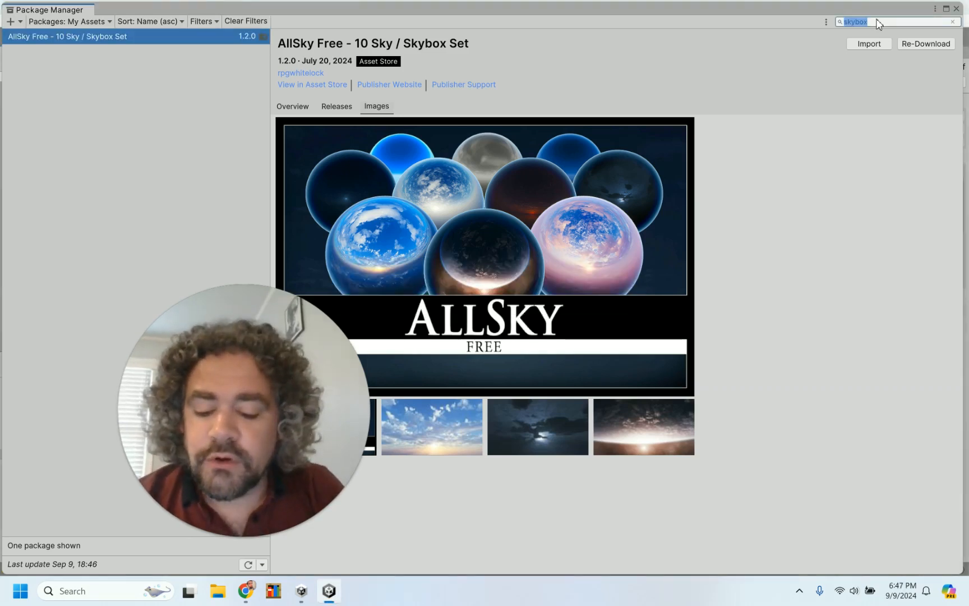
key("BackSpace")
type("ro")
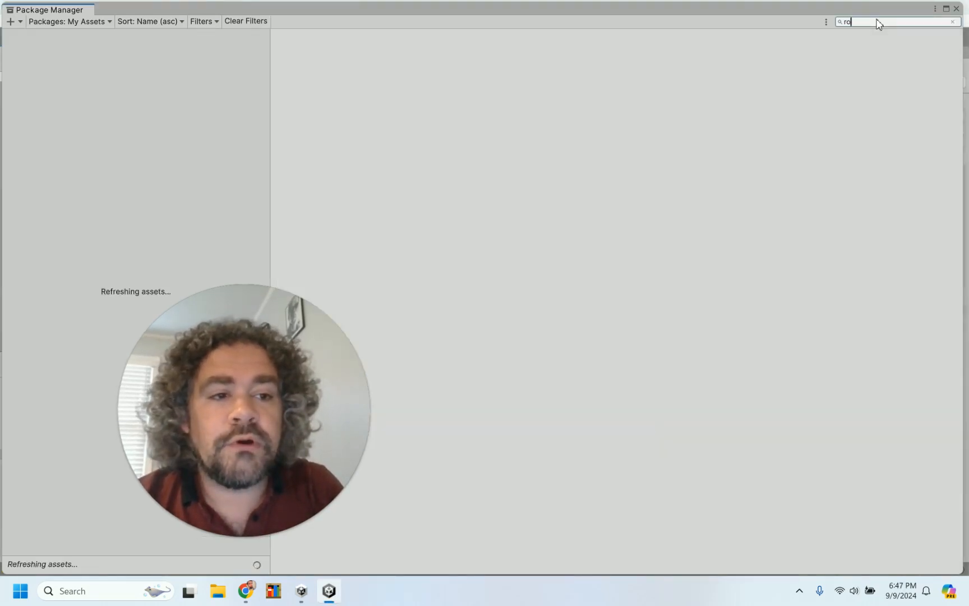
type("ad")
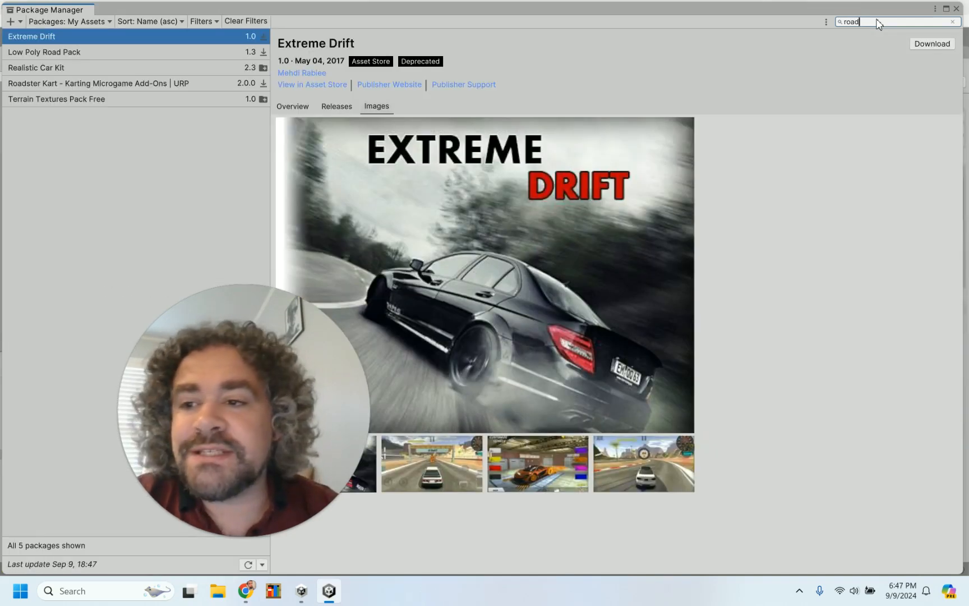
left_click(88, 54)
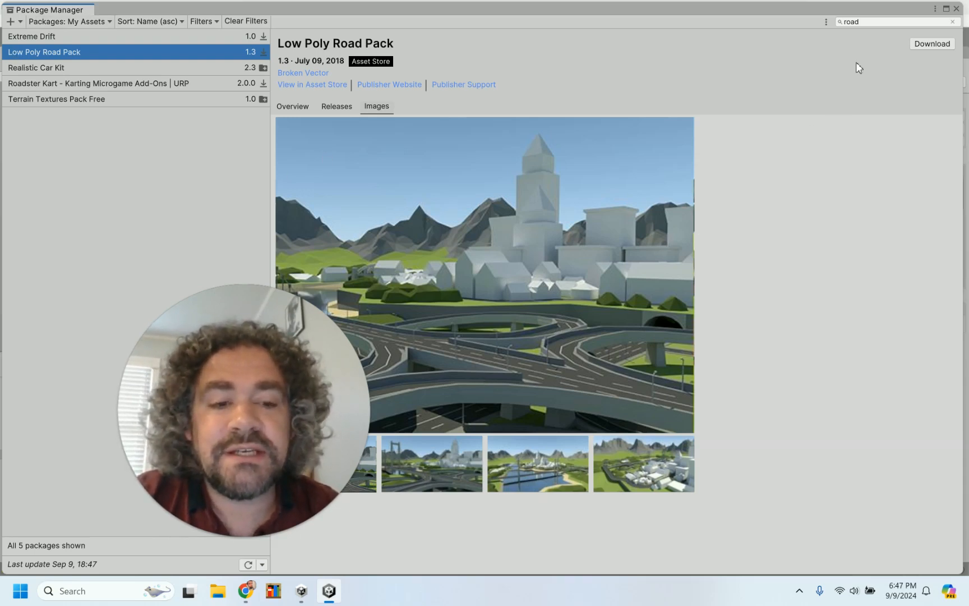
left_click(956, 8)
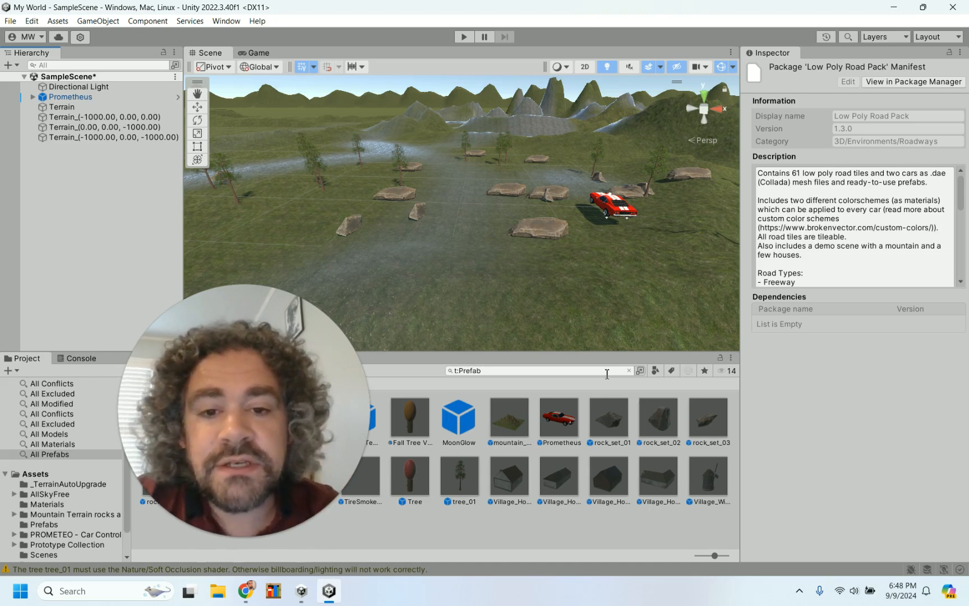
- List all of the project's materials and apply the AllSky night material to the scene's sky
scroll(583, 270, "down", 4)
scroll(583, 267, "down", 3)
left_click_drag(583, 267, 577, 202, "alt")
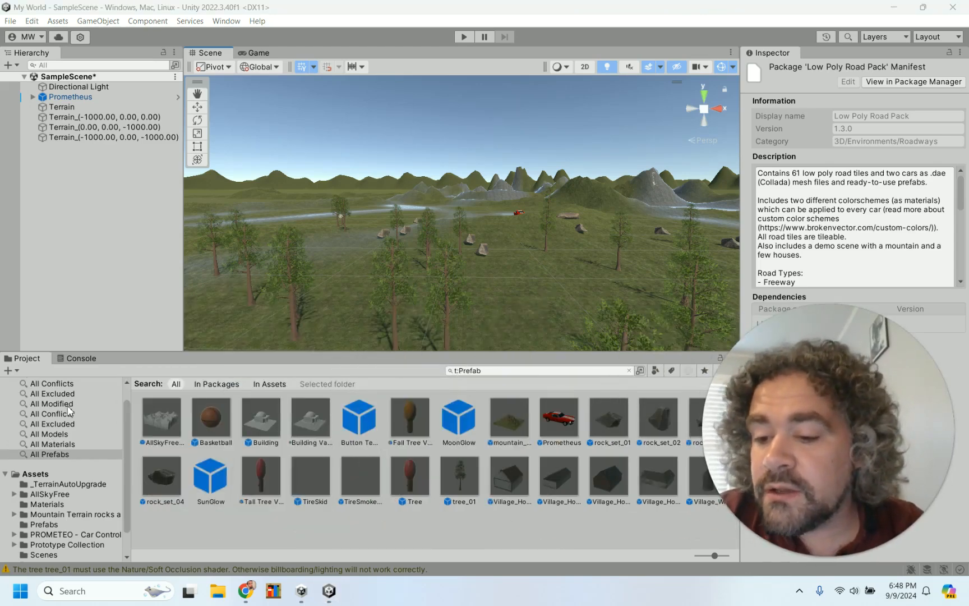
left_click(65, 444)
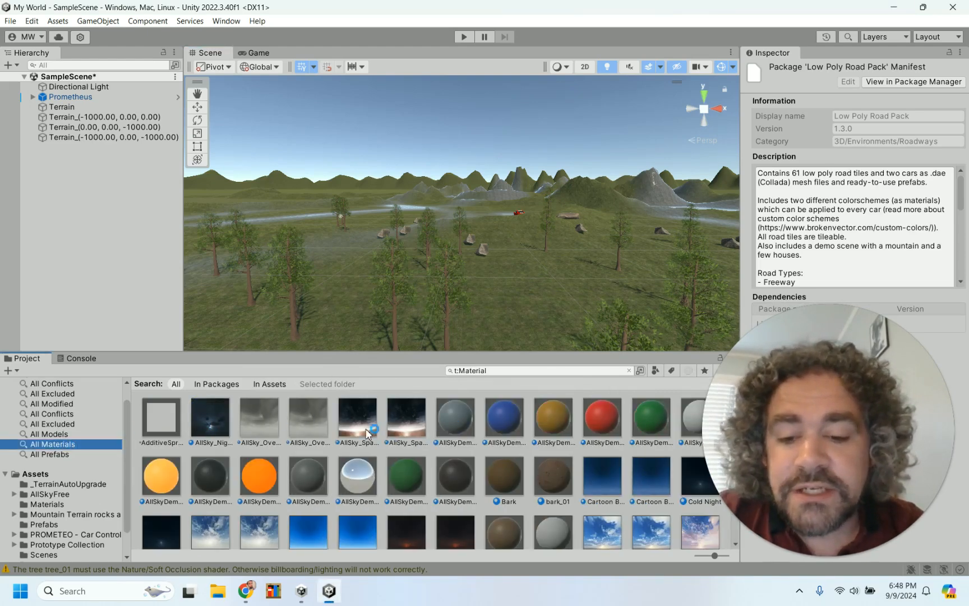
scroll(386, 435, "down", 3)
scroll(388, 437, "up", 3)
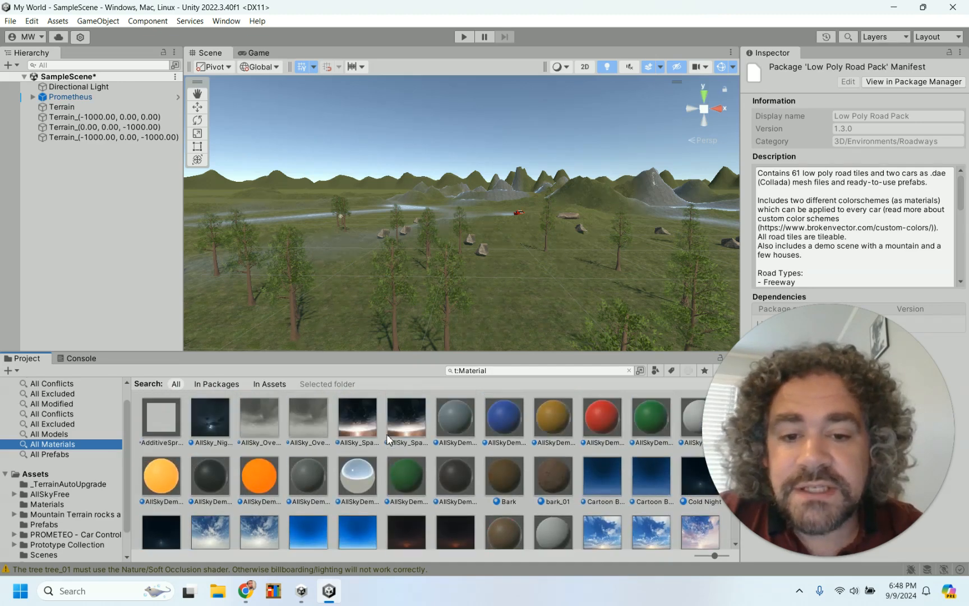
left_click_drag(212, 416, 307, 155)
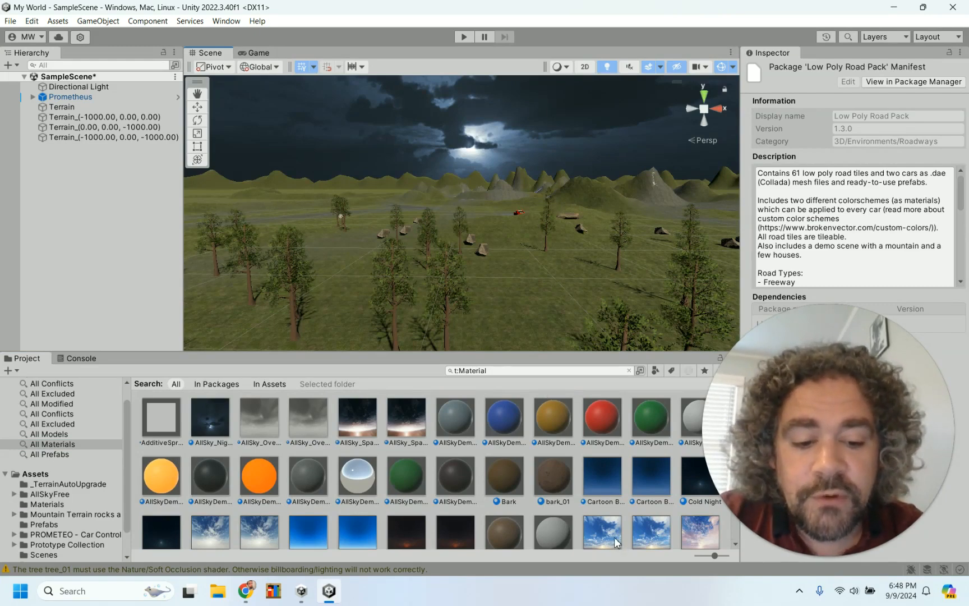
- Try the Epic blue sky, overcast and pink Epic_Glorio sky materials one after another on the scene's sky
scroll(617, 542, "down", 1)
left_click_drag(611, 533, 544, 150)
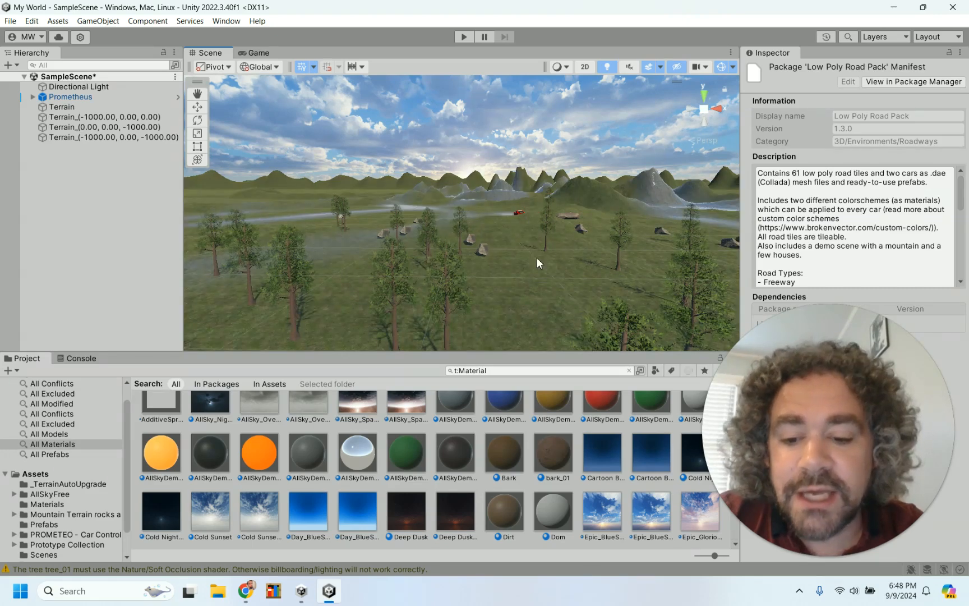
left_click_drag(251, 501, 303, 160)
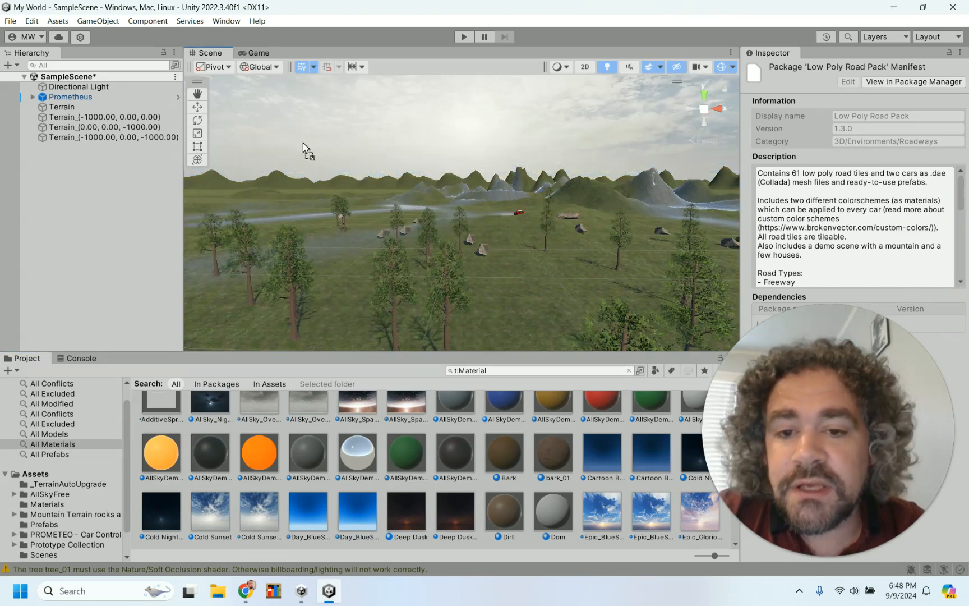
left_click_drag(687, 517, 571, 120)
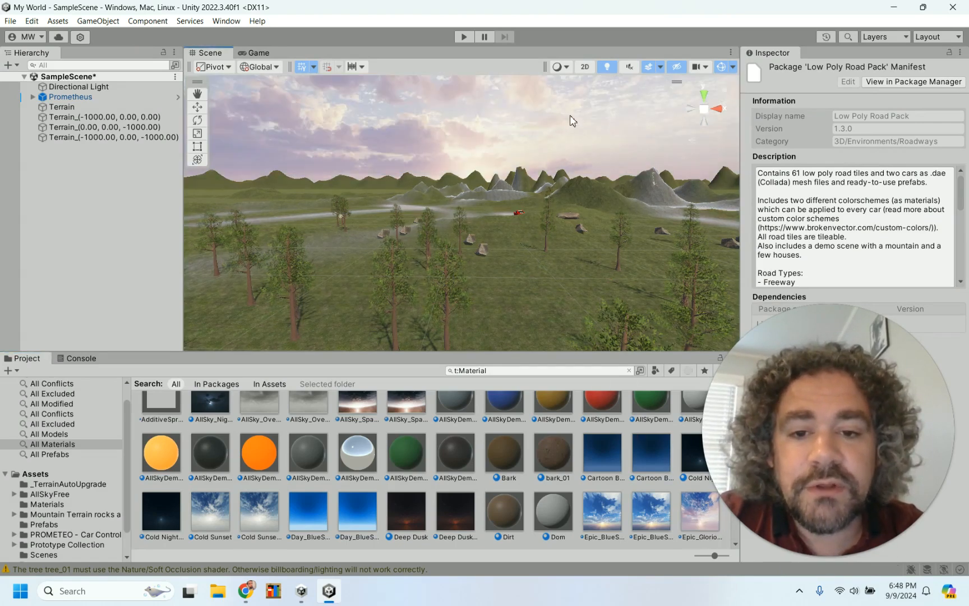
- Apply the Epic blue sky material with sunlit clouds to the scene and inspect the terrain beneath it
scroll(651, 483, "down", 2)
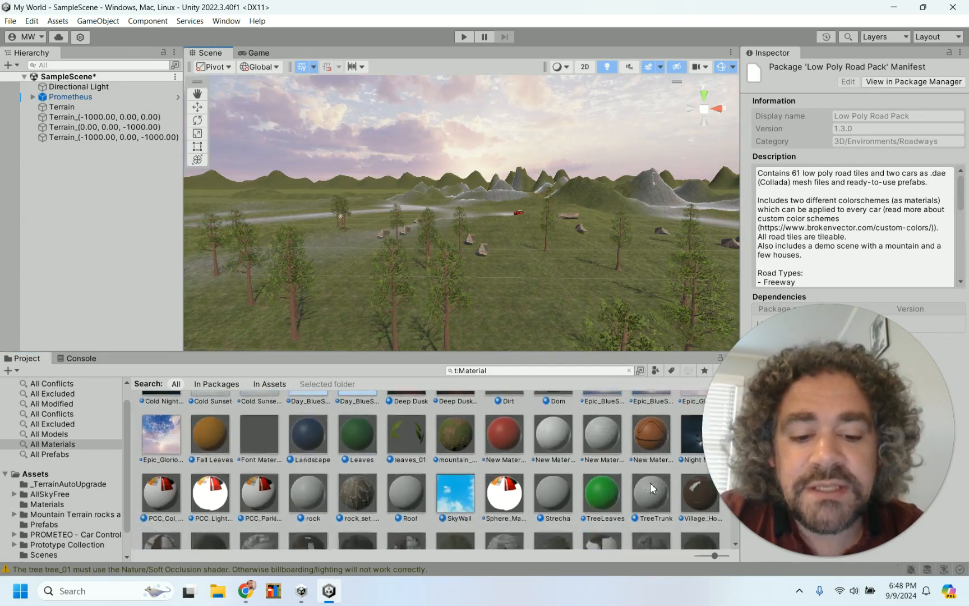
left_click_drag(652, 453, 627, 154)
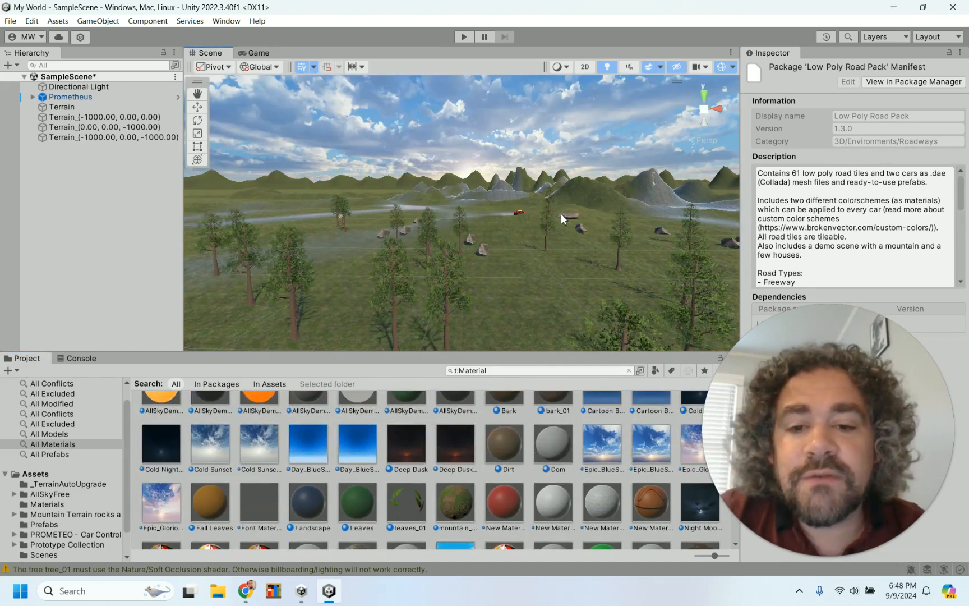
scroll(561, 212, "up", 2)
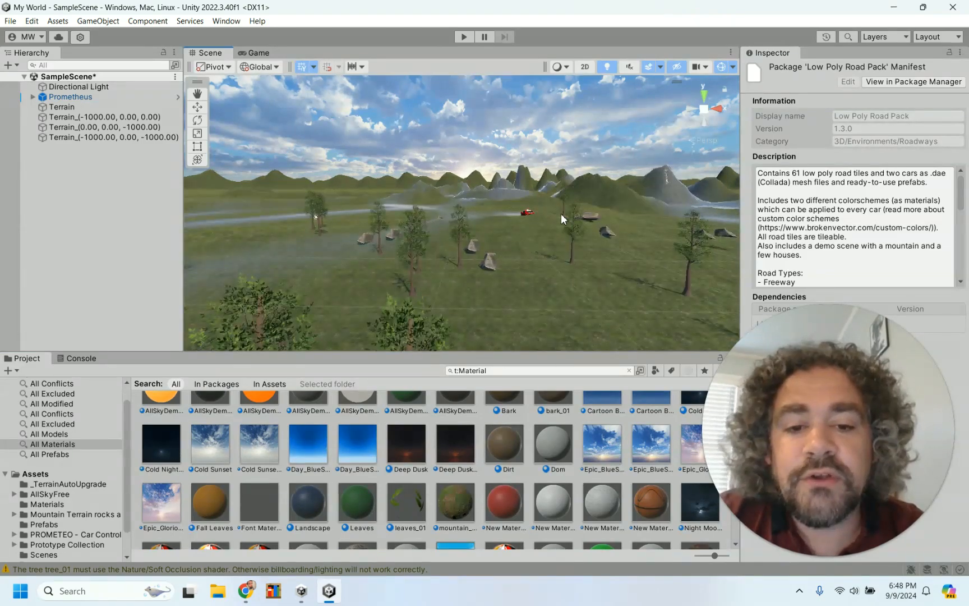
scroll(561, 214, "up", 4)
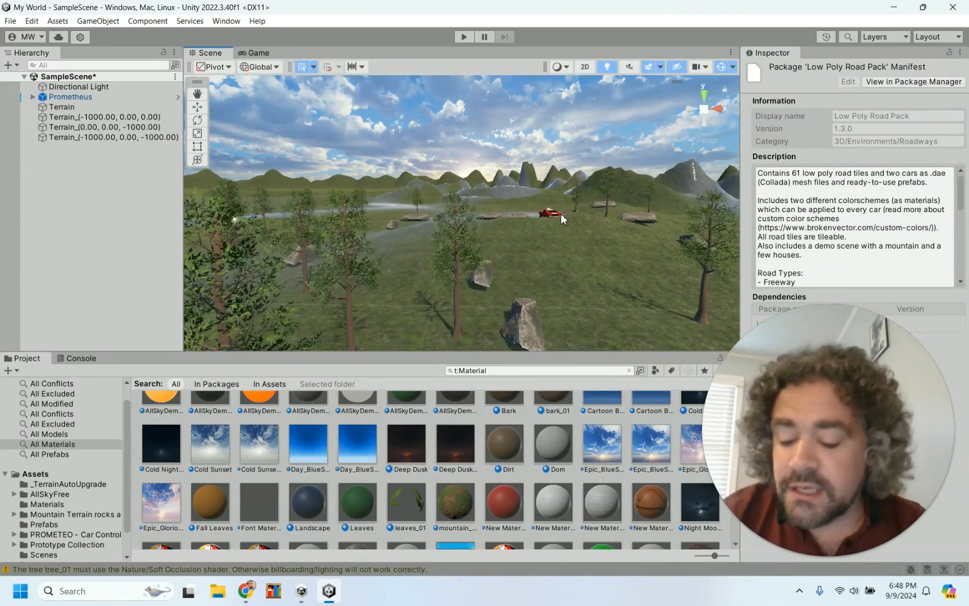
scroll(561, 213, "down", 4)
scroll(561, 213, "down", 5)
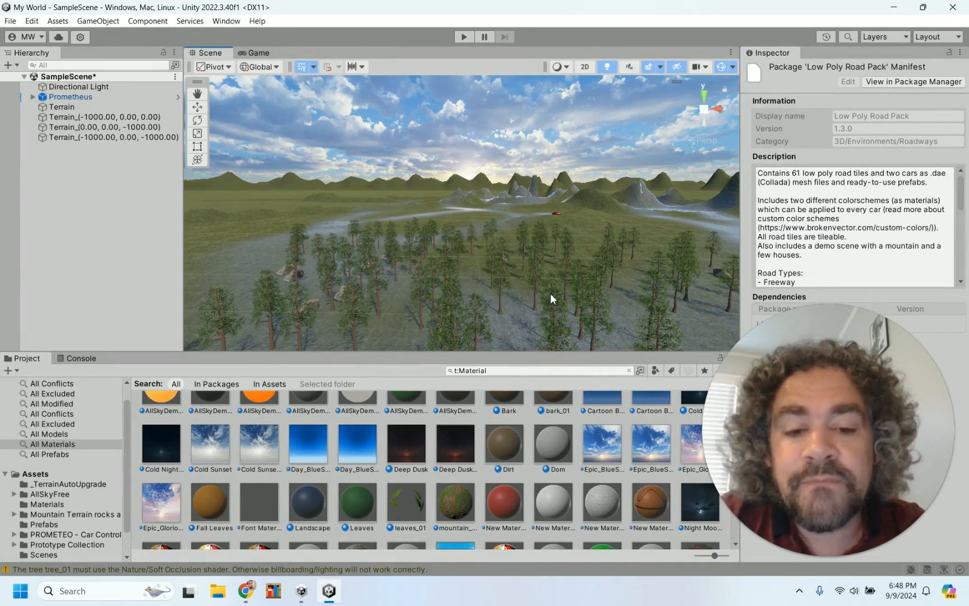
- List all prefabs, and use Paint Trees with tree_01 and brush size 40 to erase a clearing across the two adjoining forest terrain tiles
left_click(50, 453)
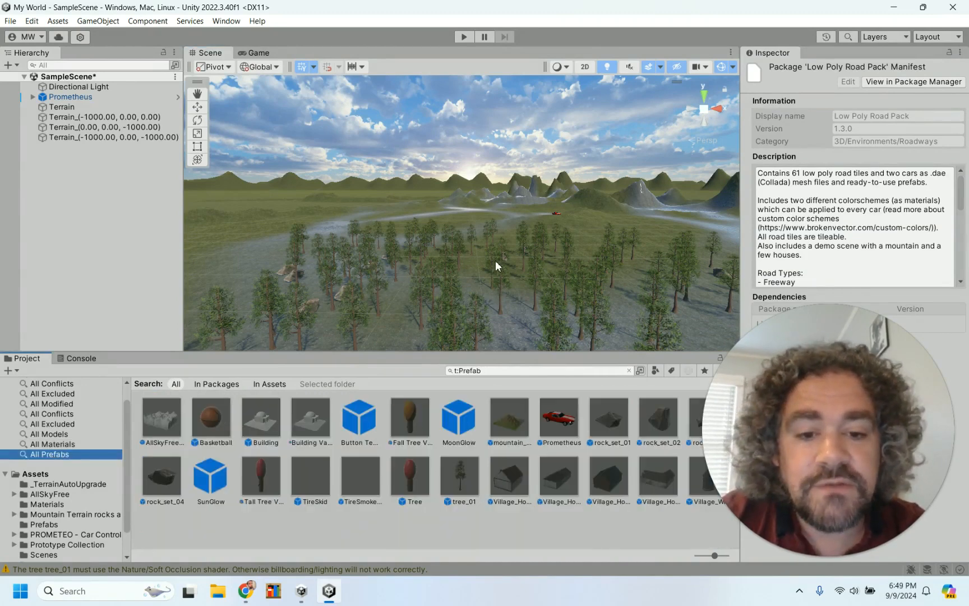
left_click(523, 294)
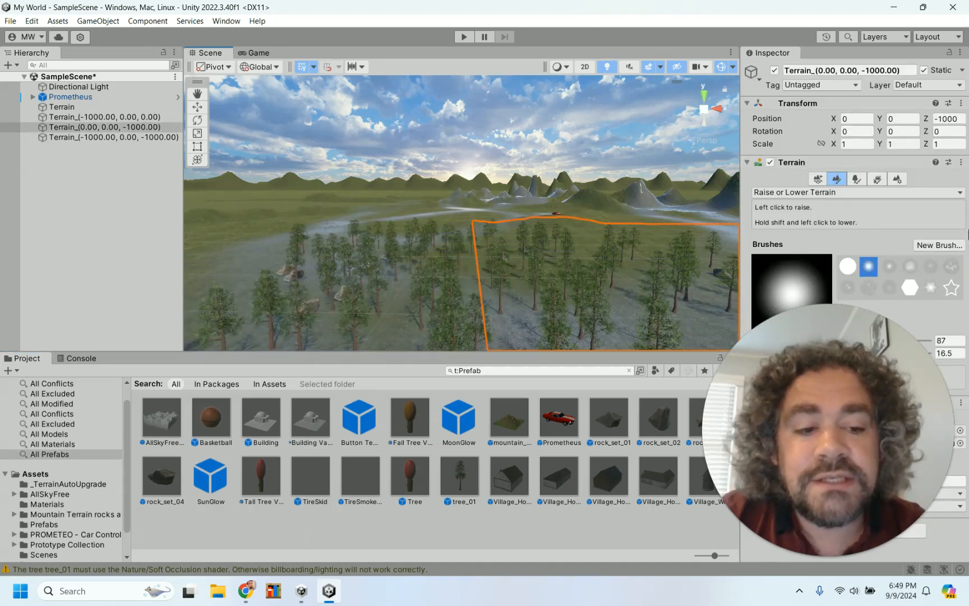
left_click_drag(845, 364, 519, 459)
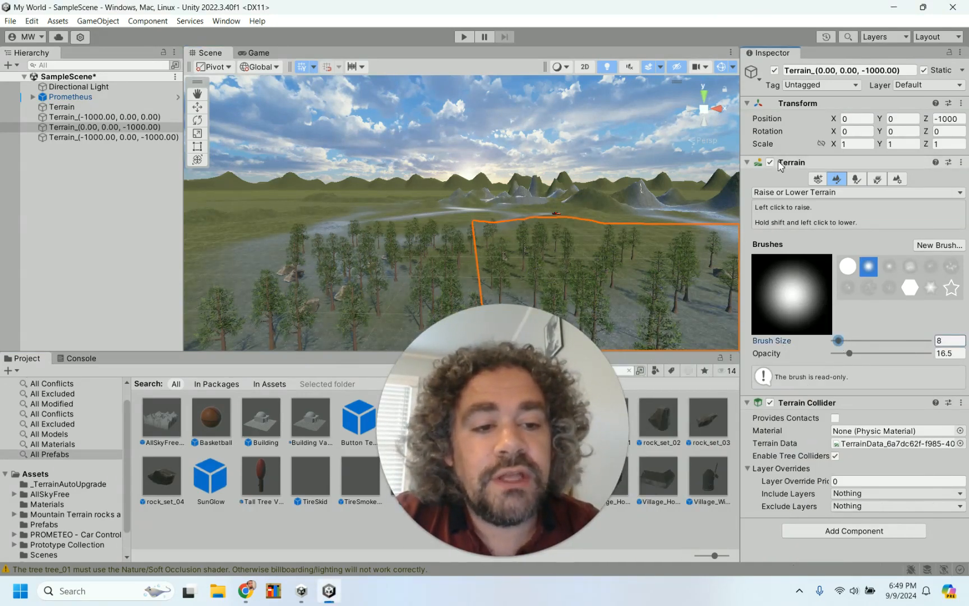
left_click(856, 179)
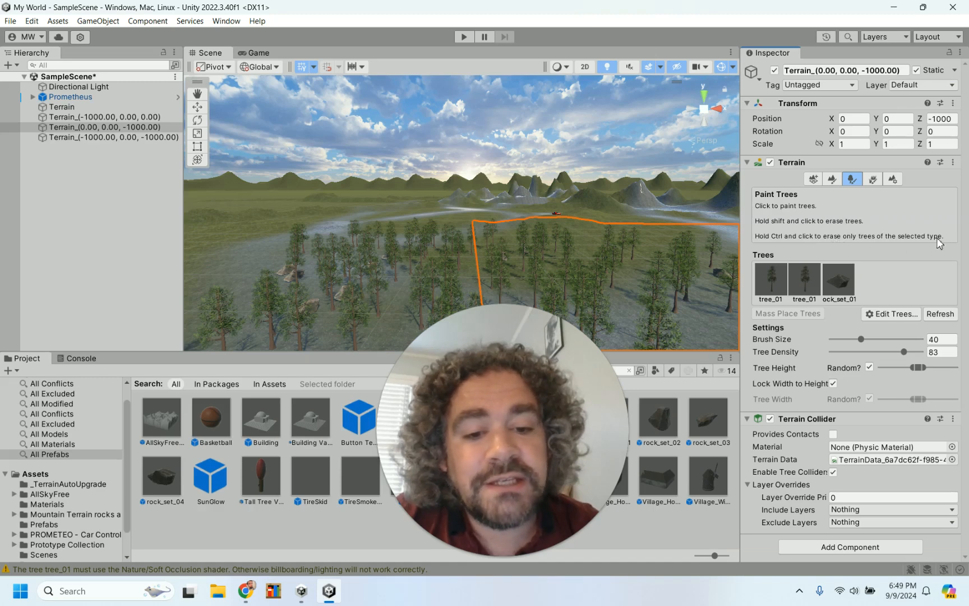
left_click(769, 287)
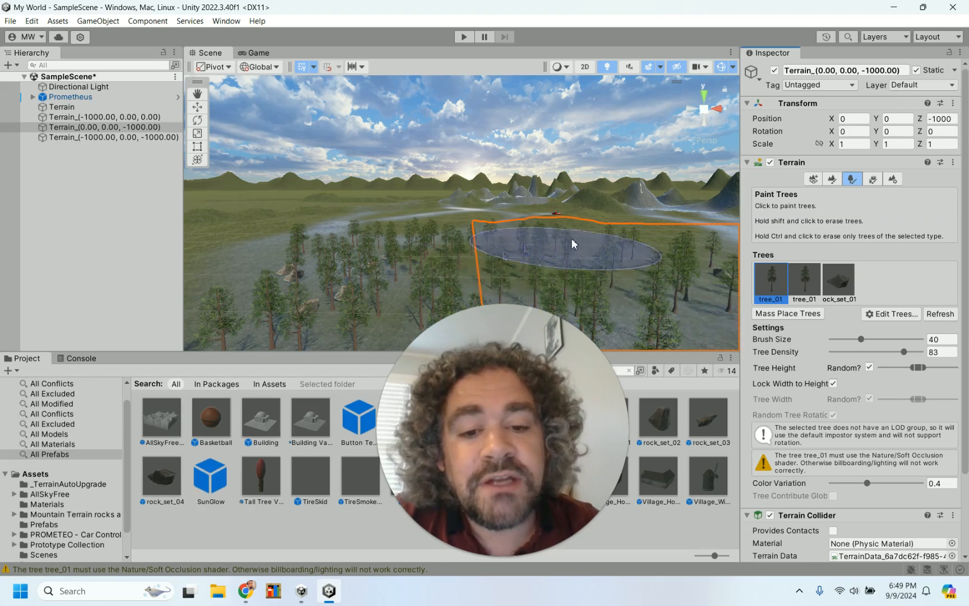
left_click(551, 257, "shift")
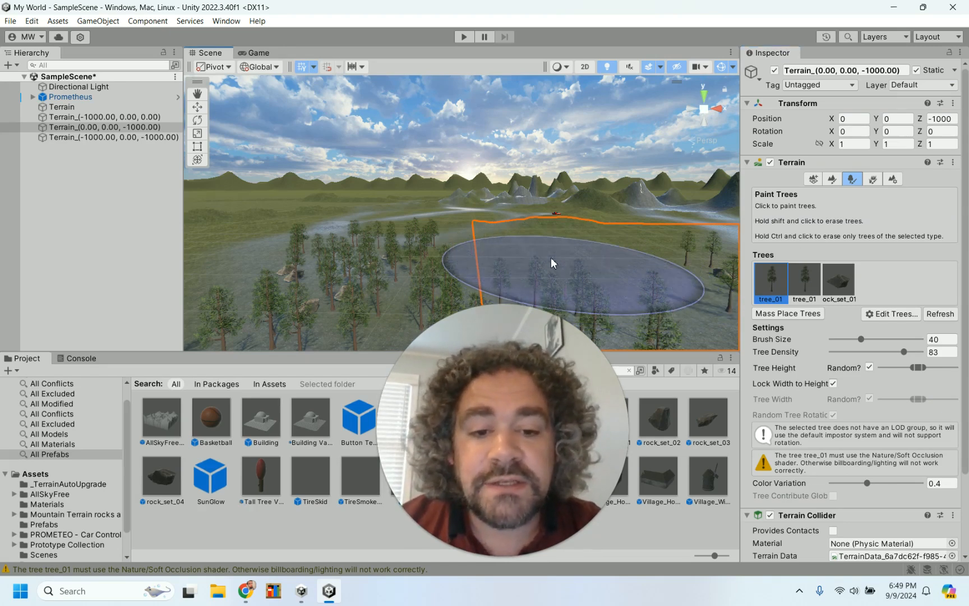
left_click(437, 268, "shift")
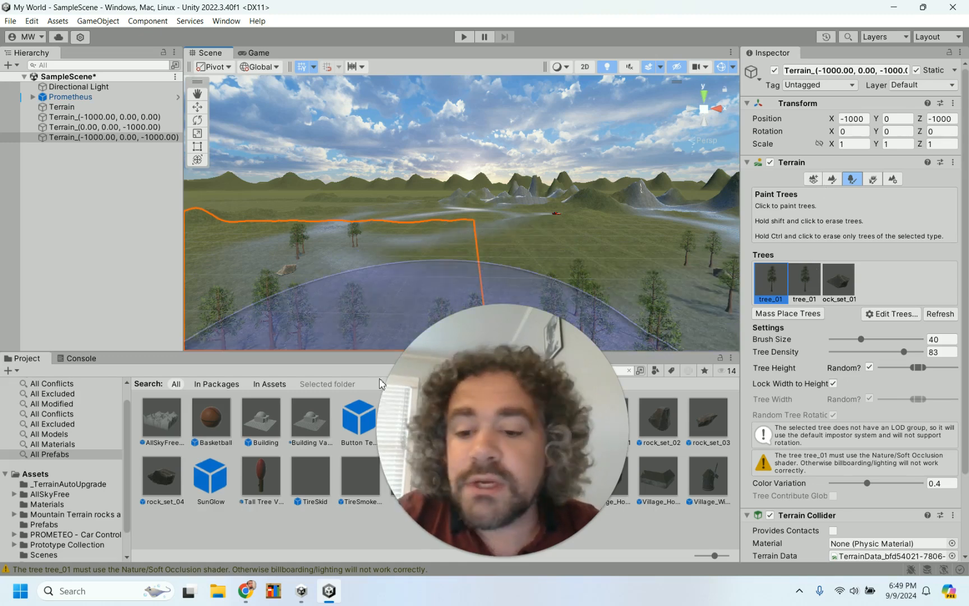
- Place the Village_House_V3 prefab on the terrain in the cleared area among the trees
left_click_drag(507, 416, 841, 268)
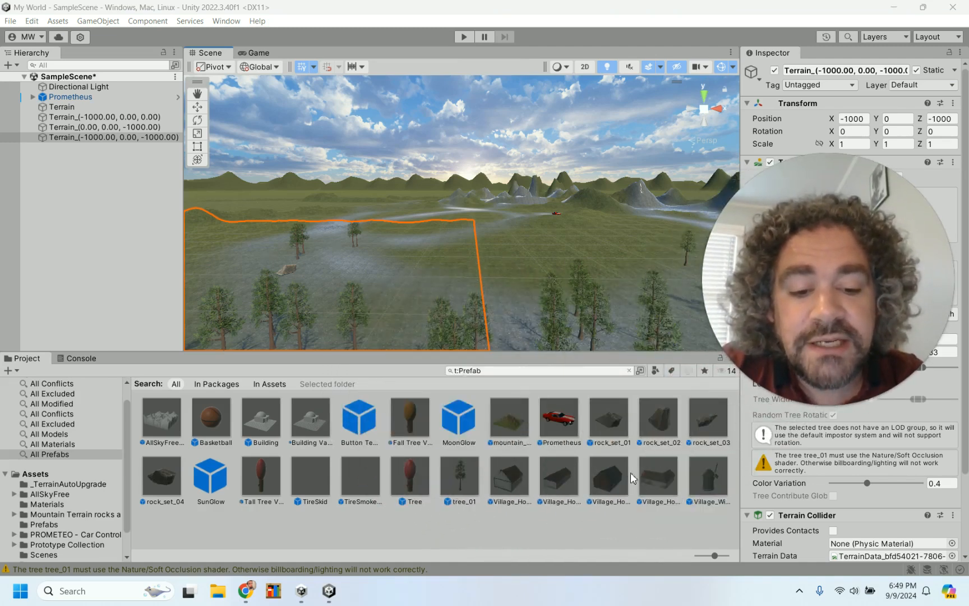
left_click_drag(602, 486, 589, 266)
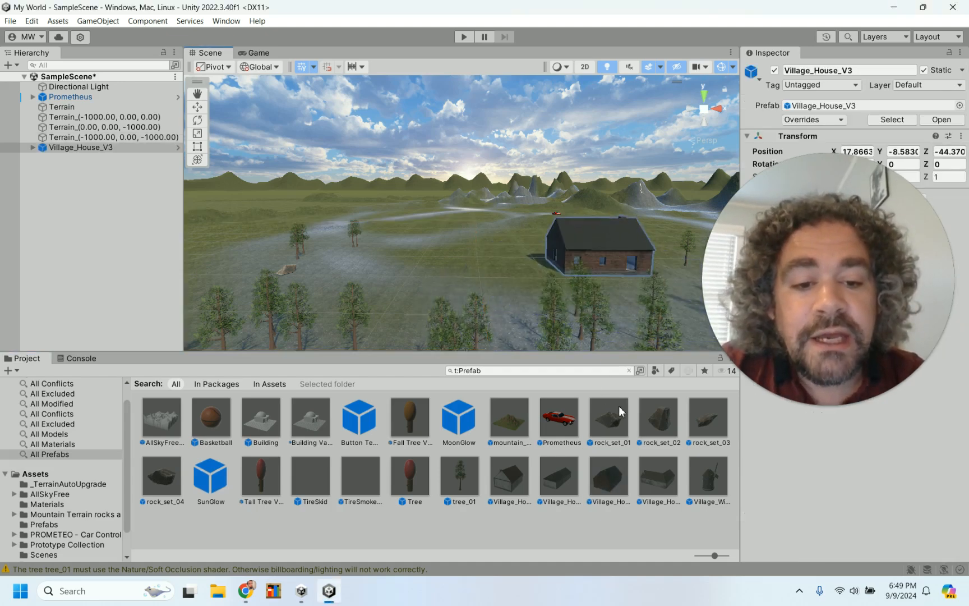
- Place the Village_House_V1 prefab in the clearing, opposite Village_House_V3 with open ground between the two houses
left_click_drag(525, 475, 362, 283)
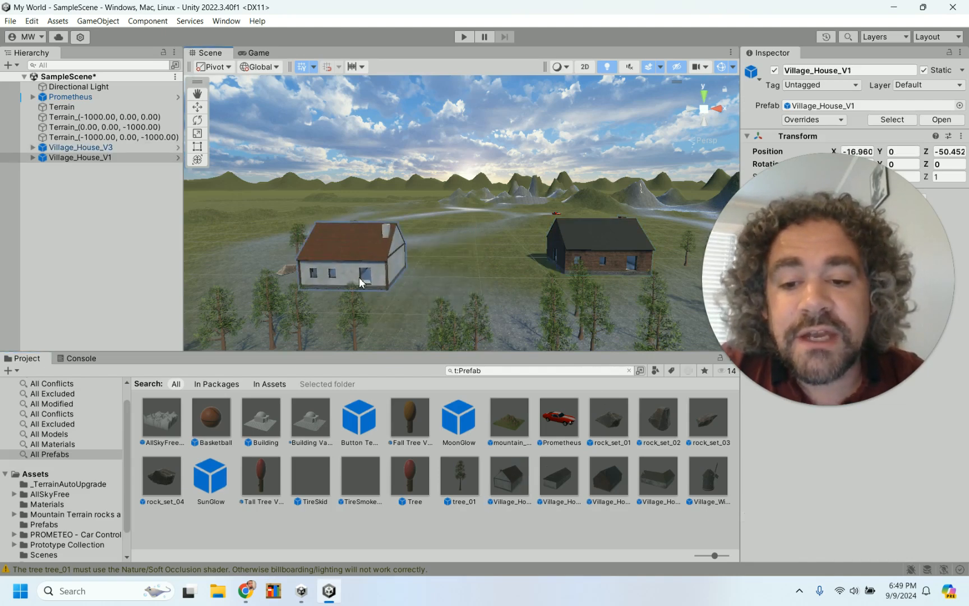
scroll(494, 310, "up", 5)
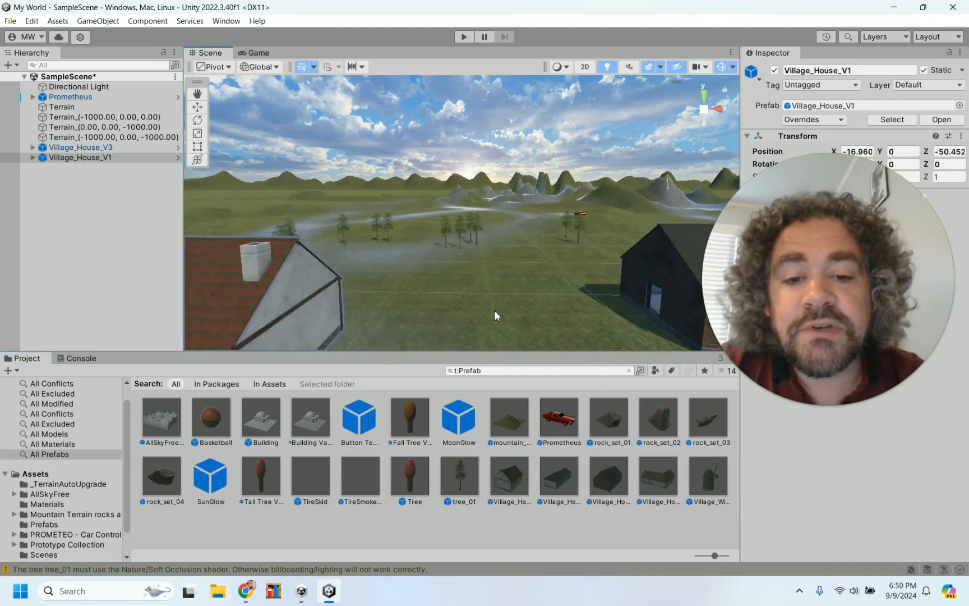
scroll(494, 310, "down", 3)
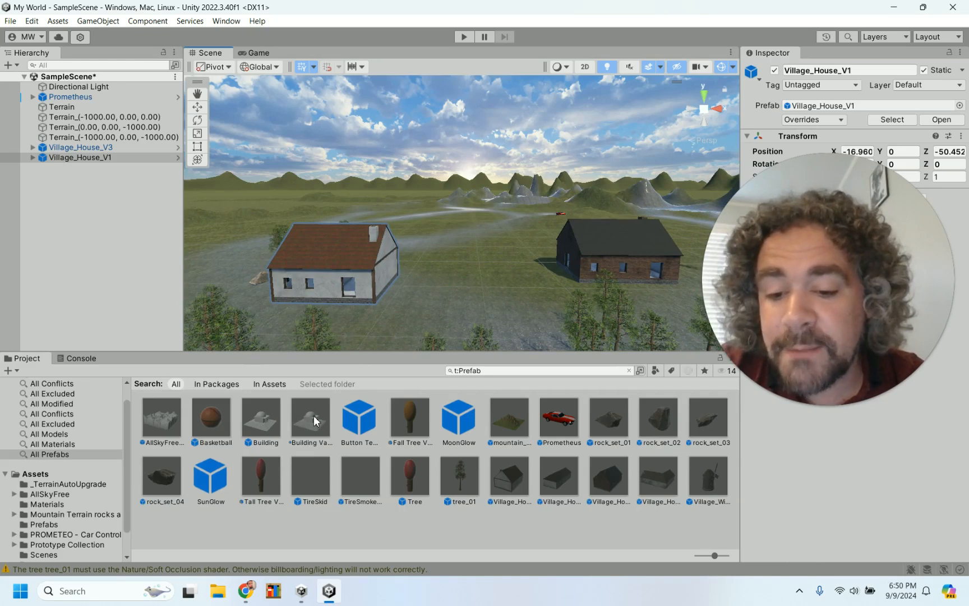
- Place the Building Variant prefab between the two village houses, set back from them, and rotate it to about 89.5° on Y
left_click_drag(315, 421, 457, 243)
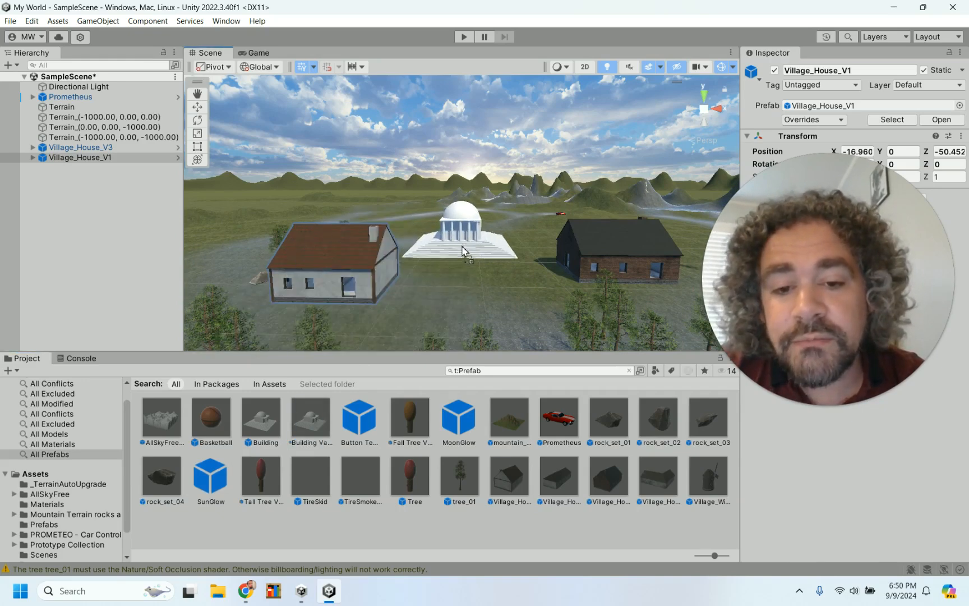
mouse_move(465, 248)
left_mouse_down()
mouse_move(465, 264)
mouse_move(454, 244)
left_mouse_up()
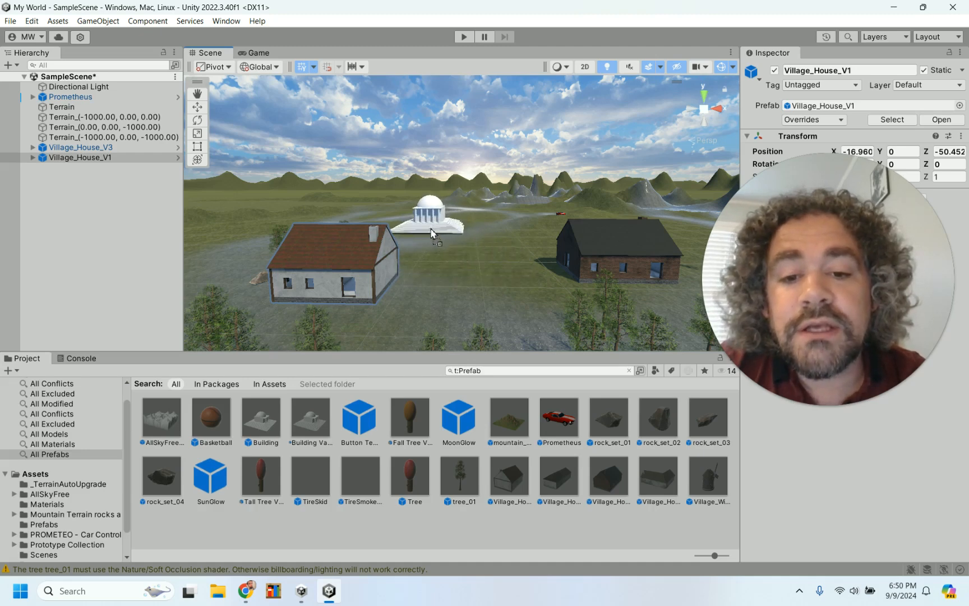
left_click_drag(433, 250, 432, 249)
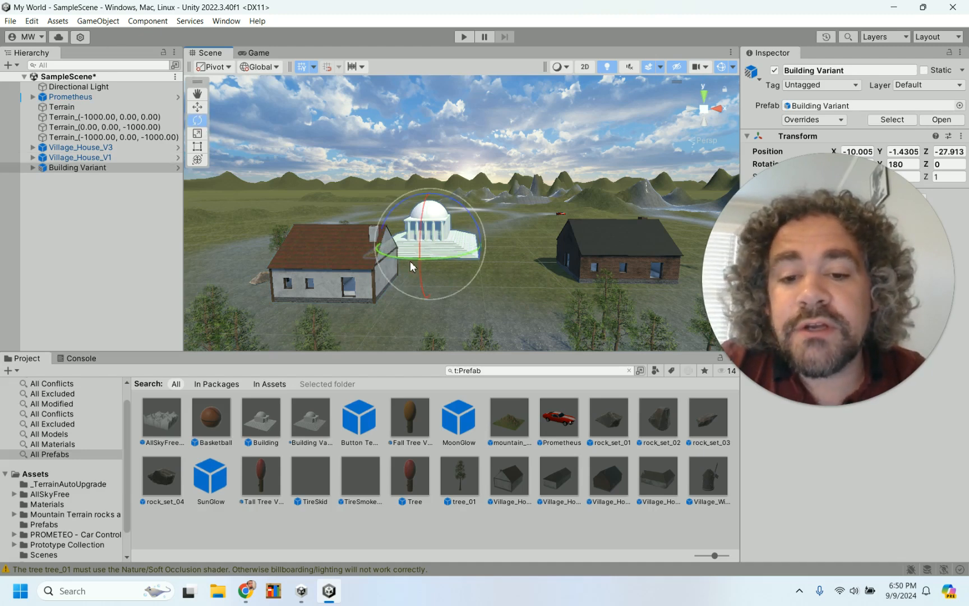
left_click_drag(401, 255, 568, 212)
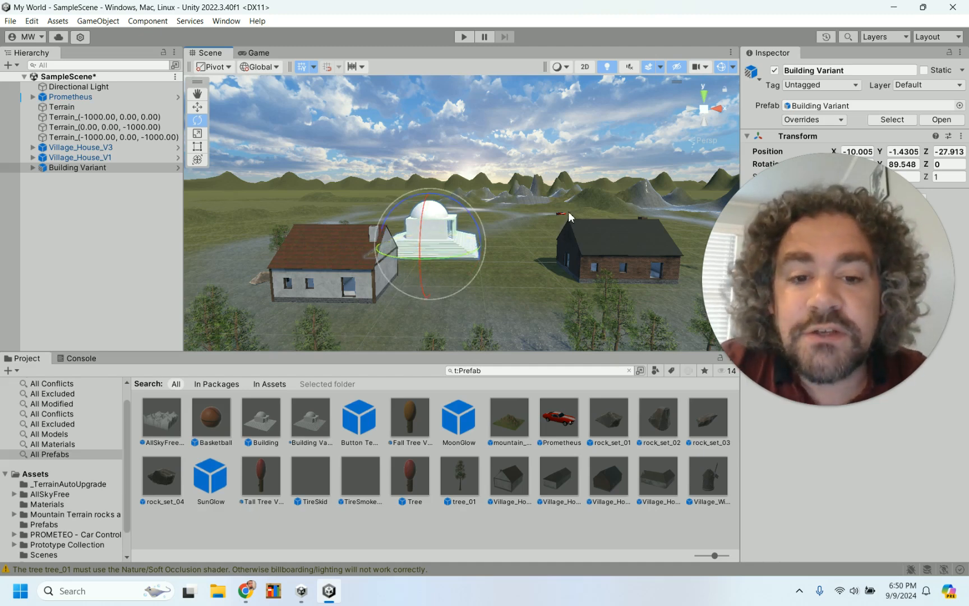
- Run the game and drive the car through the forest to the domed building to check the new village
left_click(464, 37)
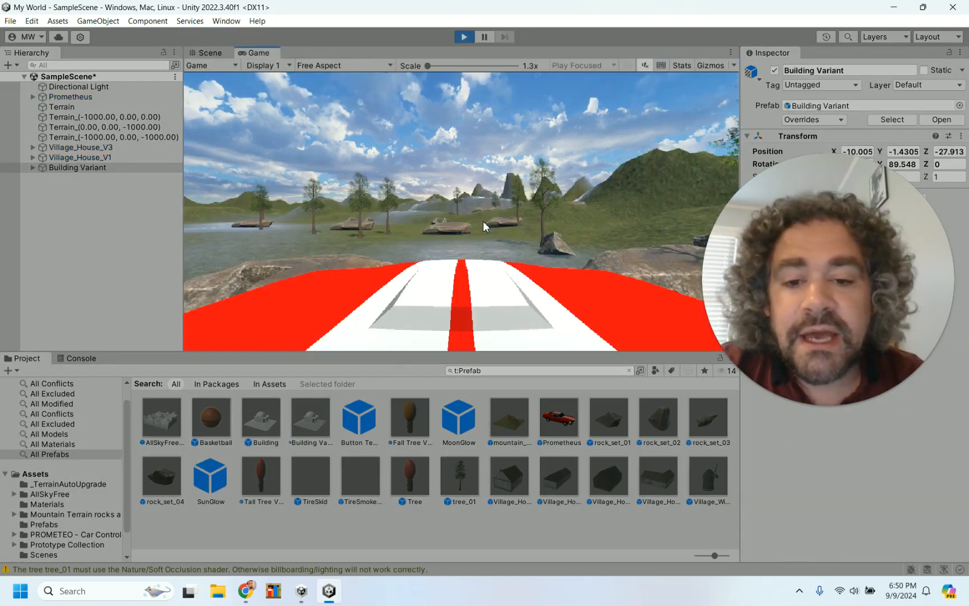
key("w")
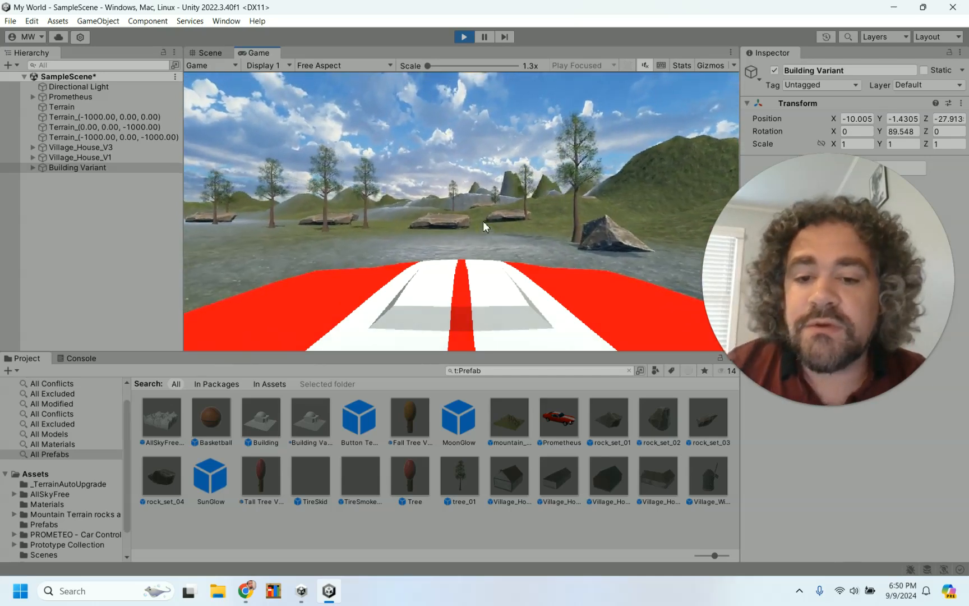
key("a")
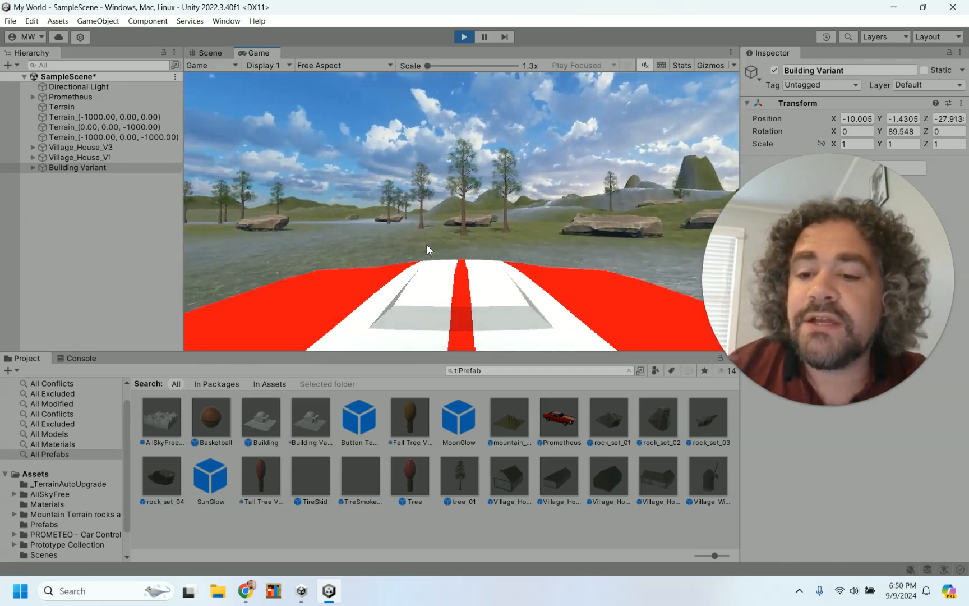
key("a")
key("a")
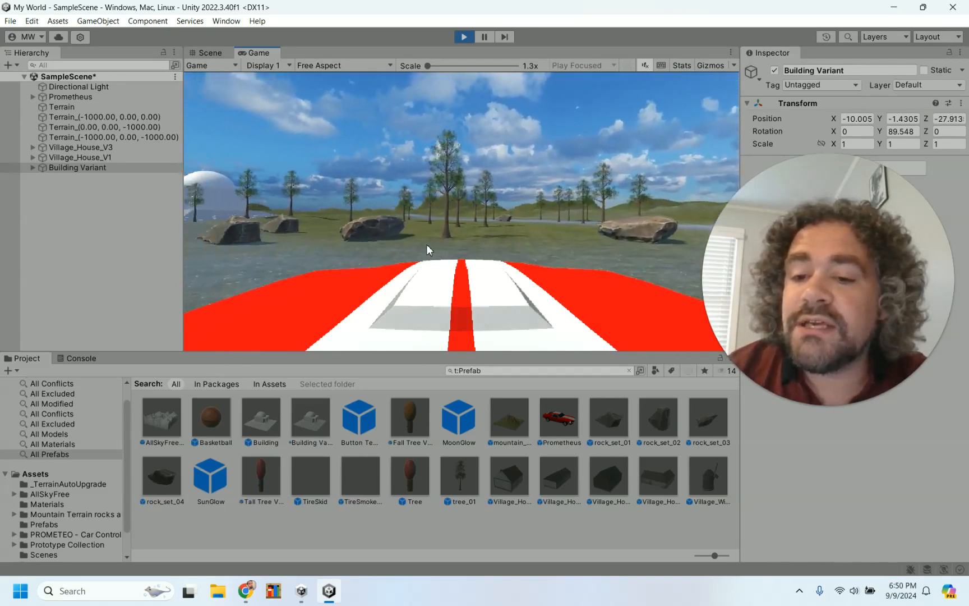
key("a")
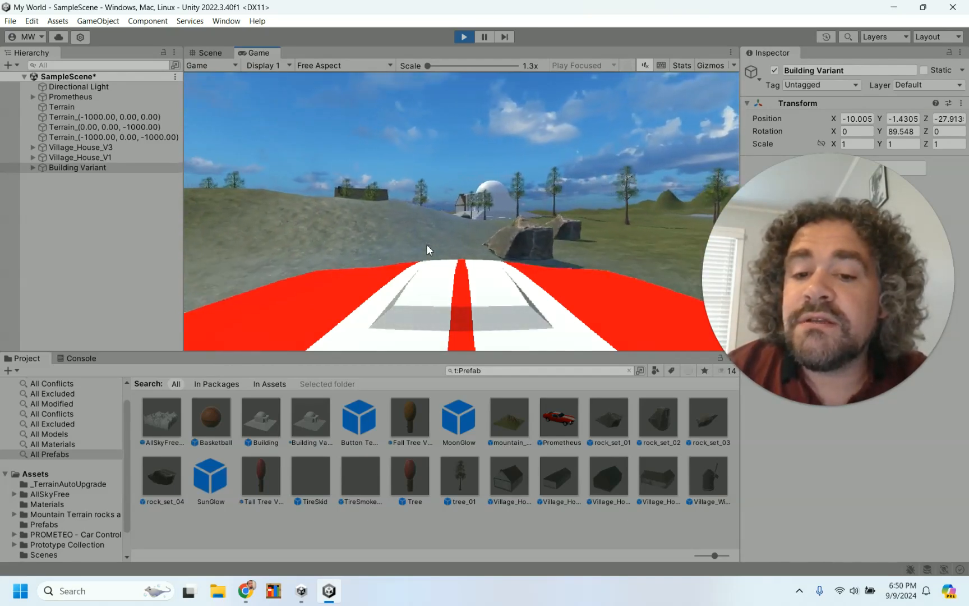
key("d")
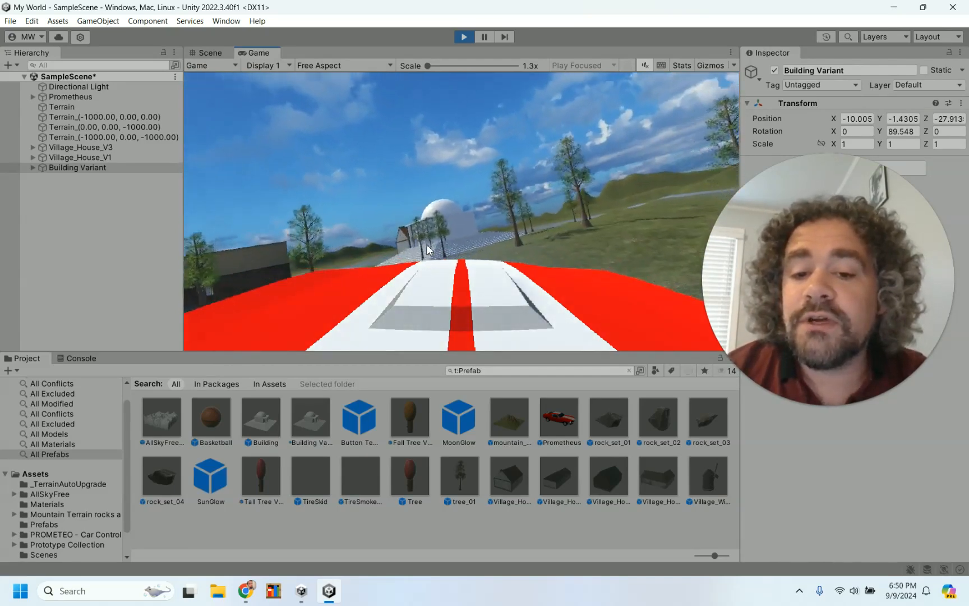
key("a")
key("a")
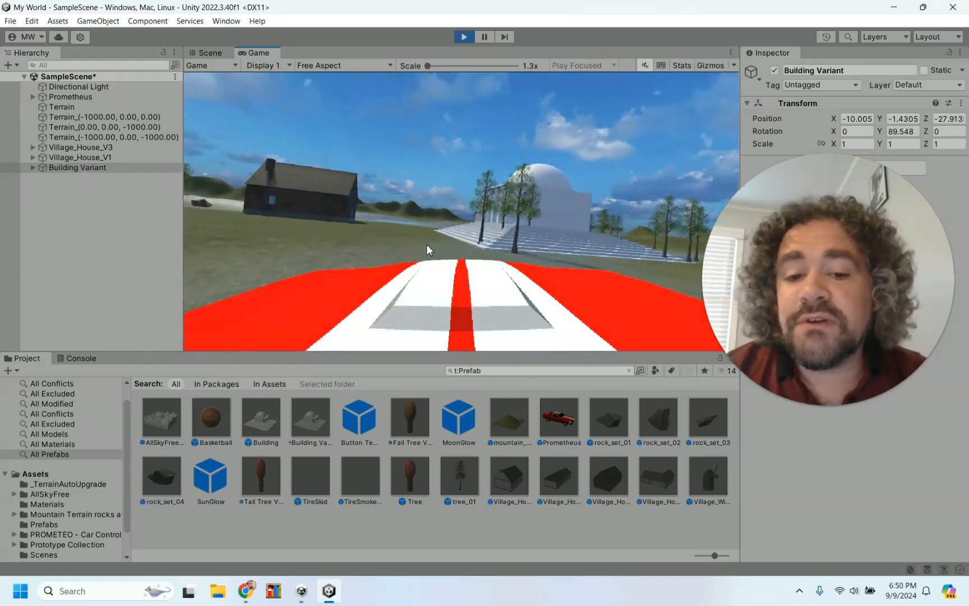
key("d")
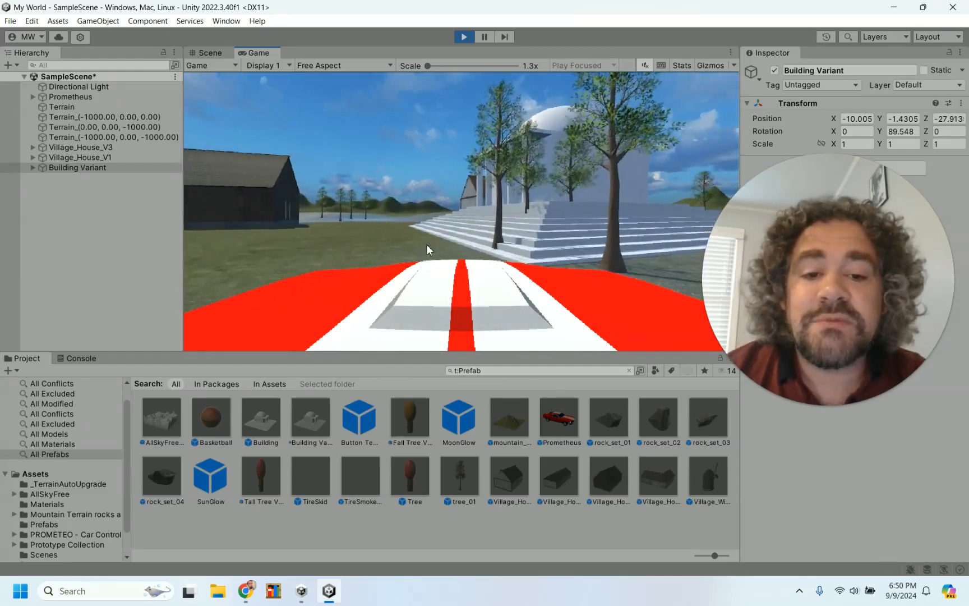
key("a")
key("a")
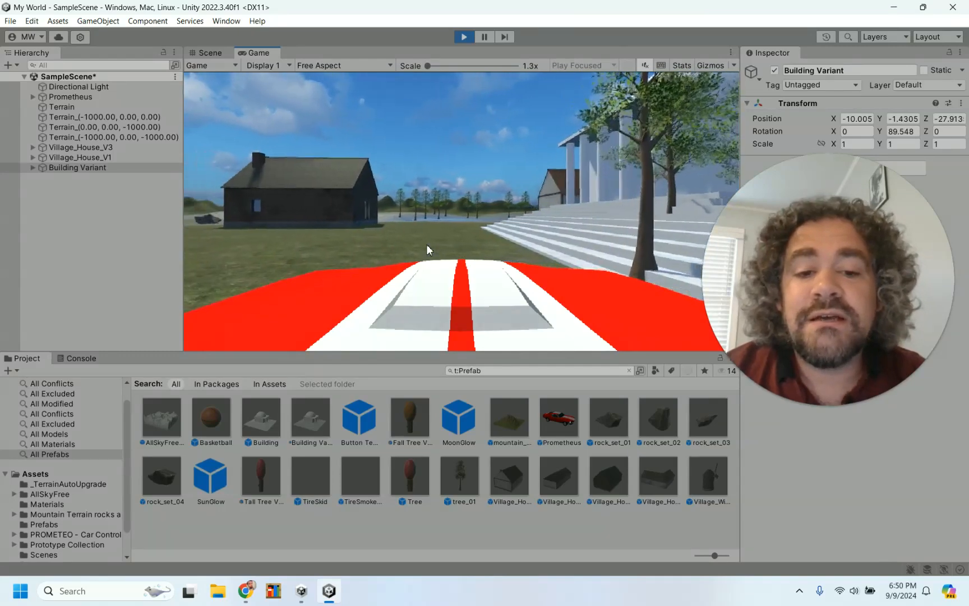
key("d")
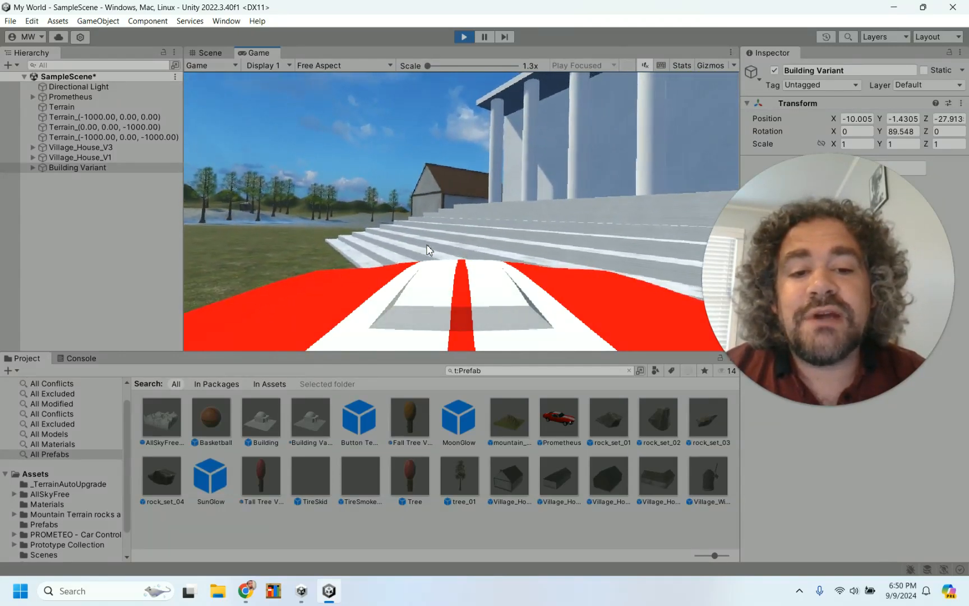
key("a")
key("a")
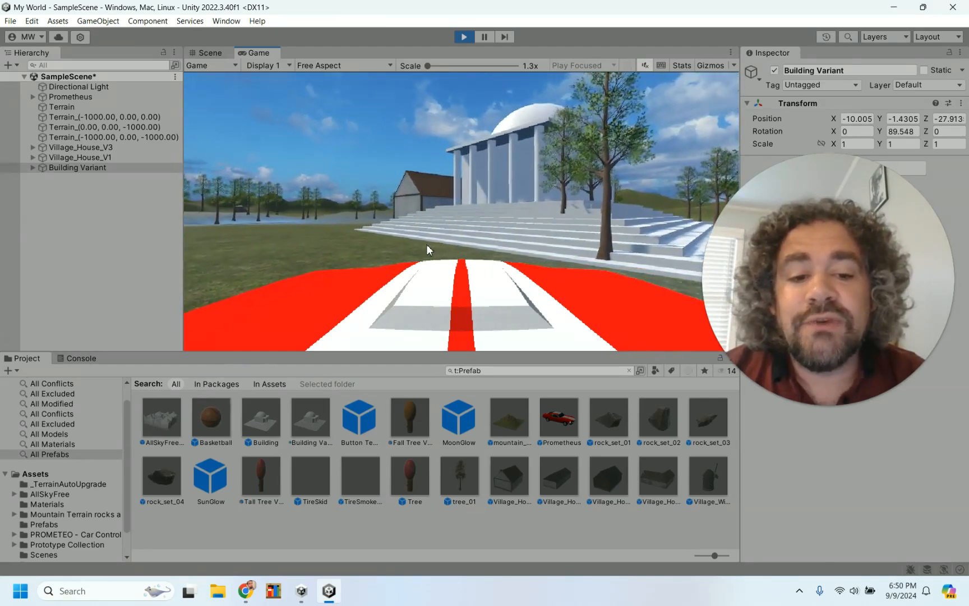
- Drive the car past both village houses and around to the side of the domed building, and end the playtest
key("w")
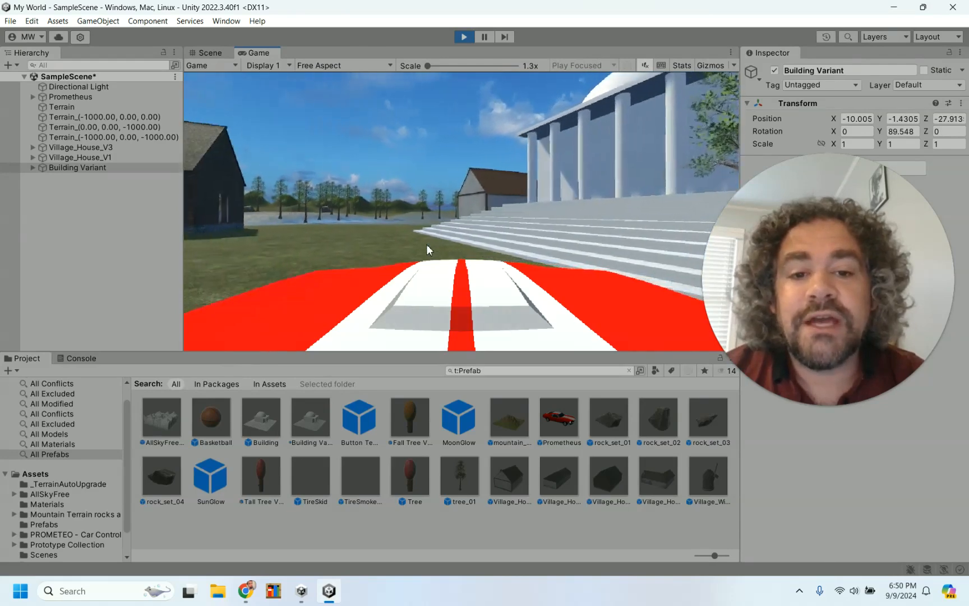
key("a")
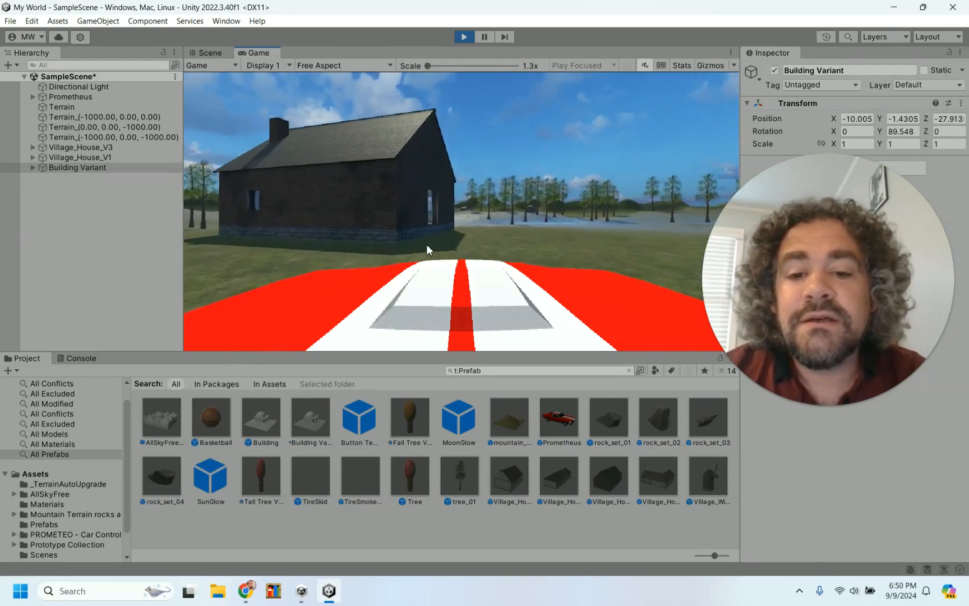
key("a")
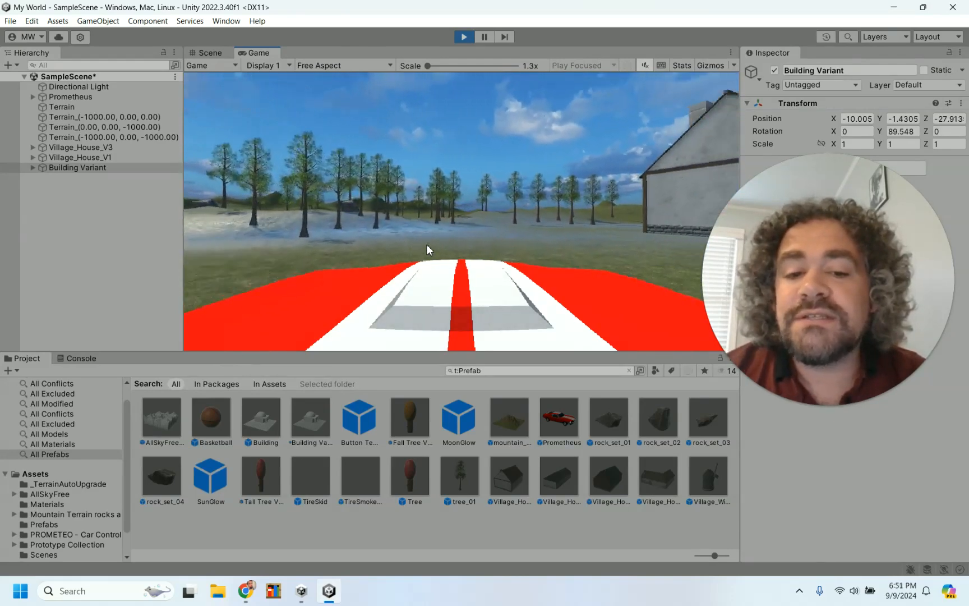
key("d")
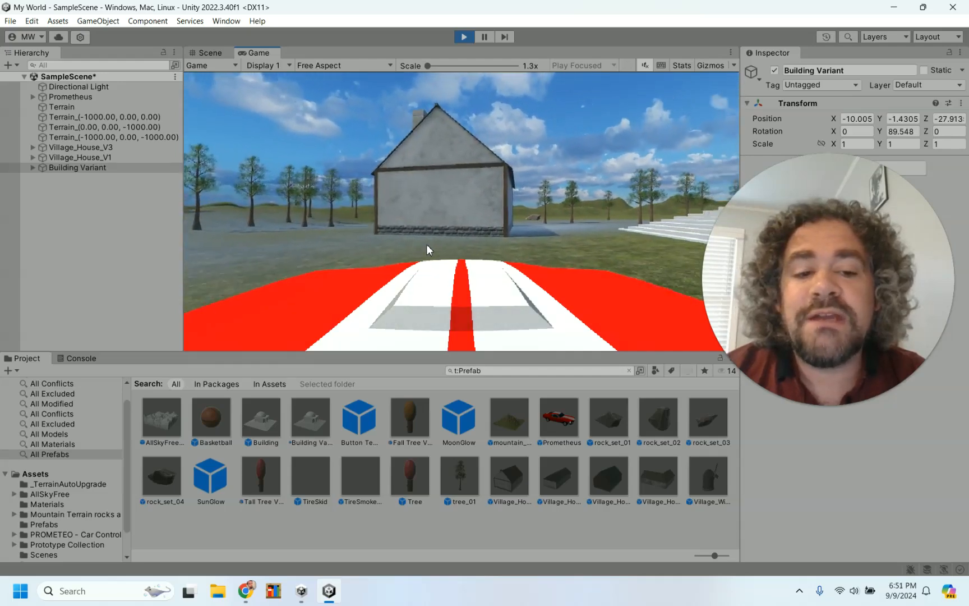
key("d")
key("d")
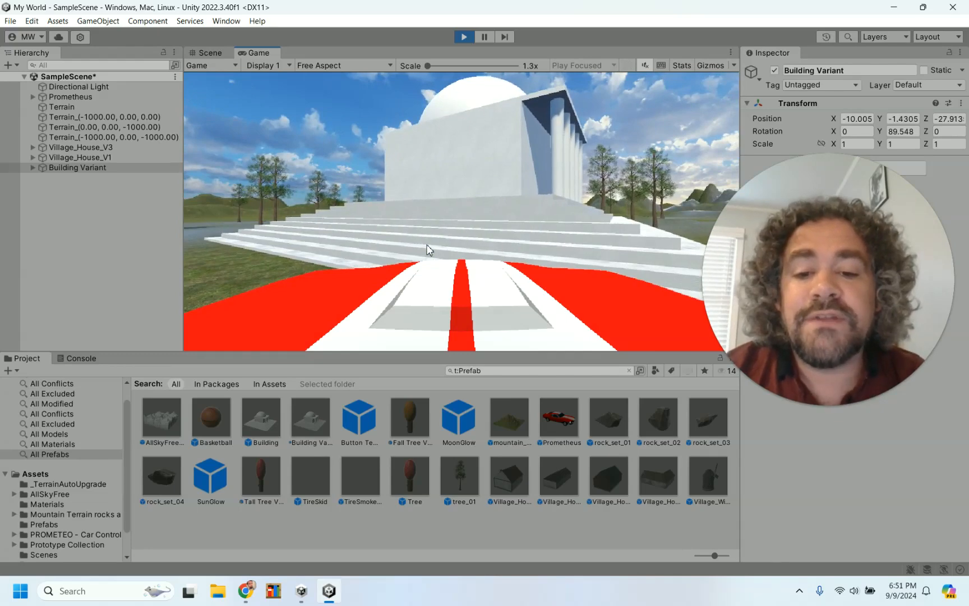
left_click(464, 37)
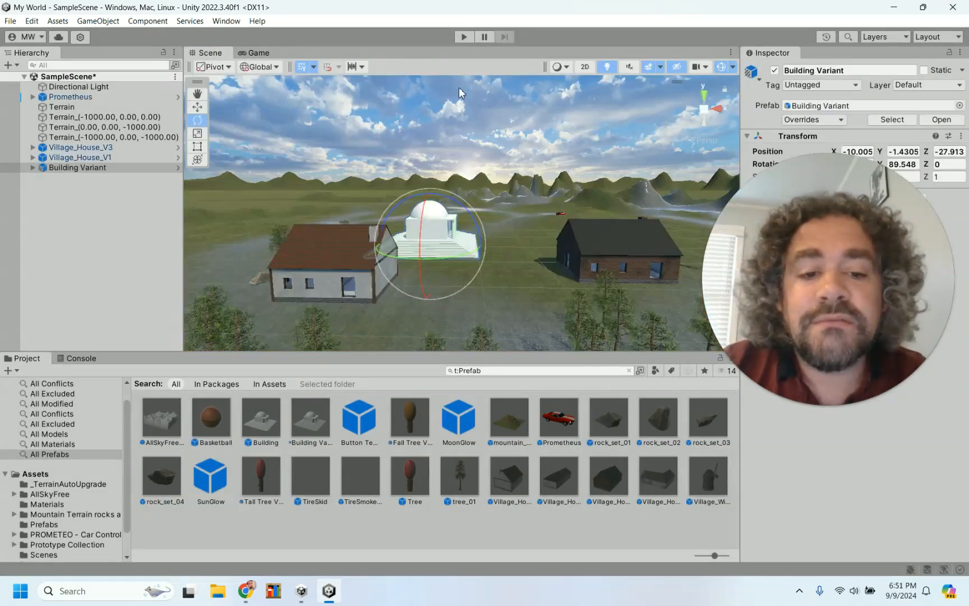
- Erase the trees standing on and beside the domed building's steps with Paint Trees at brush size 11 on that terrain tile
key("f")
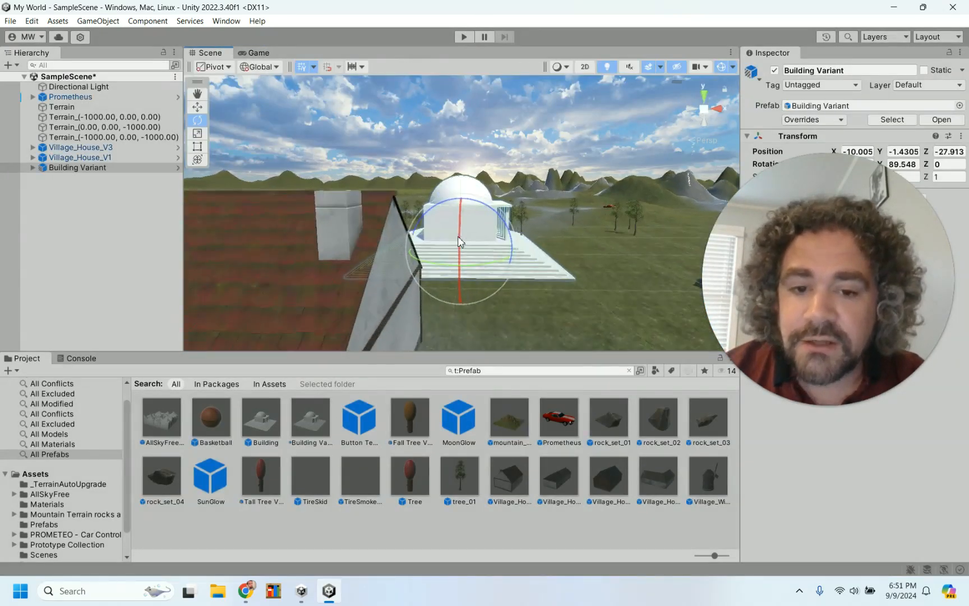
left_click_drag(457, 236, 457, 307, "alt")
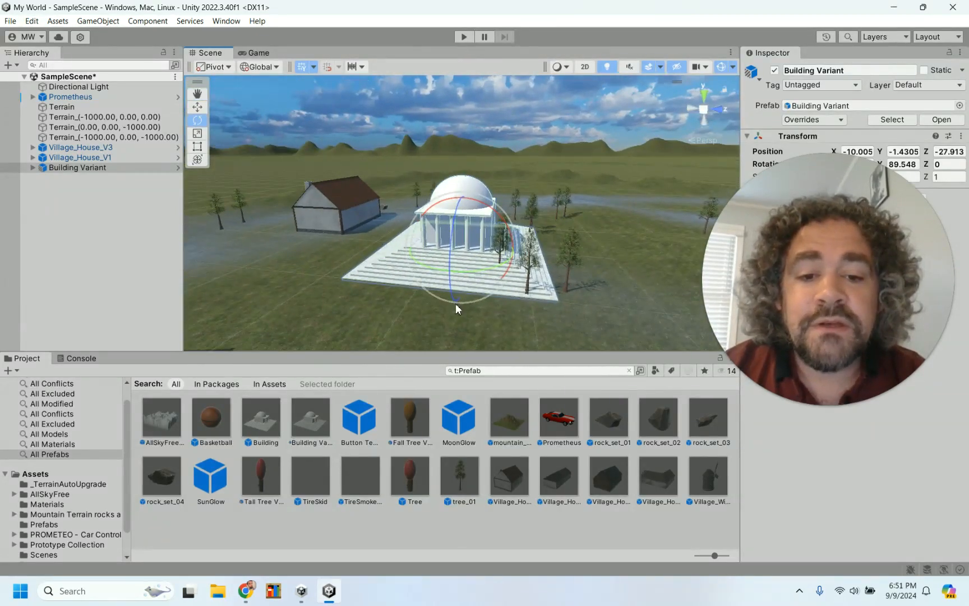
left_click(593, 290)
left_click_drag(794, 246, 524, 401)
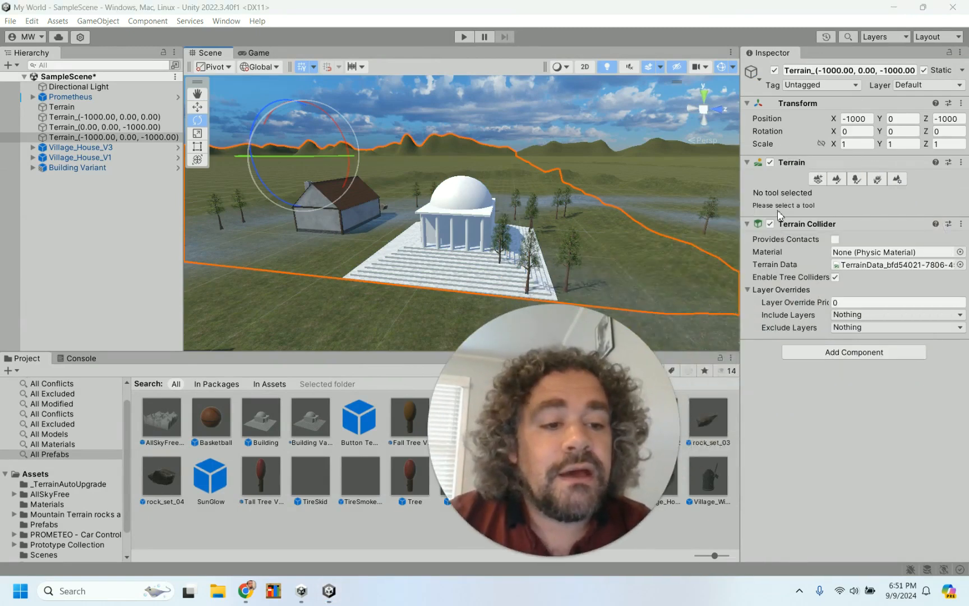
left_click(856, 179)
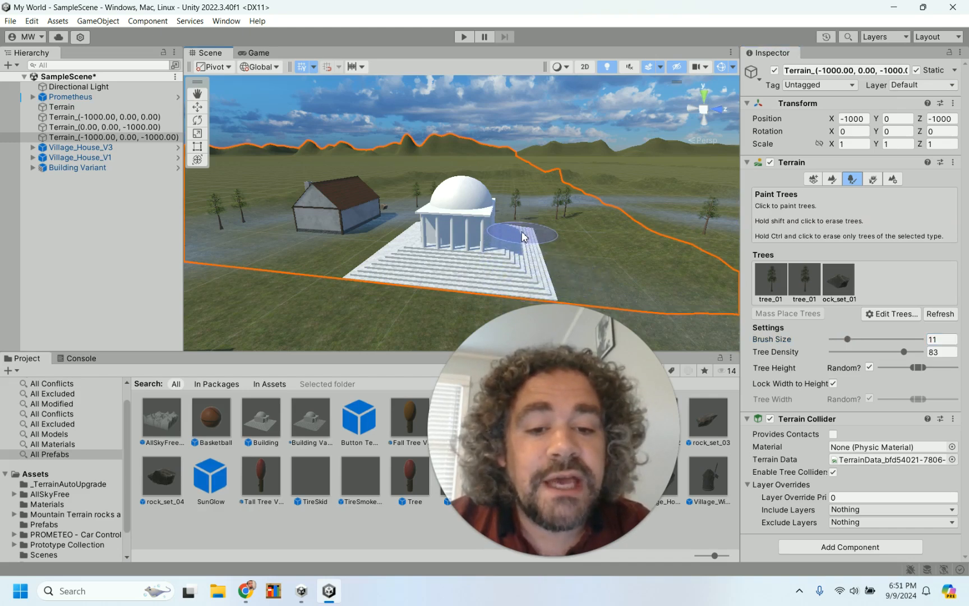
- Paint sparse tree_01 trees at brush size 11 and tree density 25 beside the domed building and around Village_House_V1, erasing some in front of the house
left_click(796, 287)
left_click(619, 277)
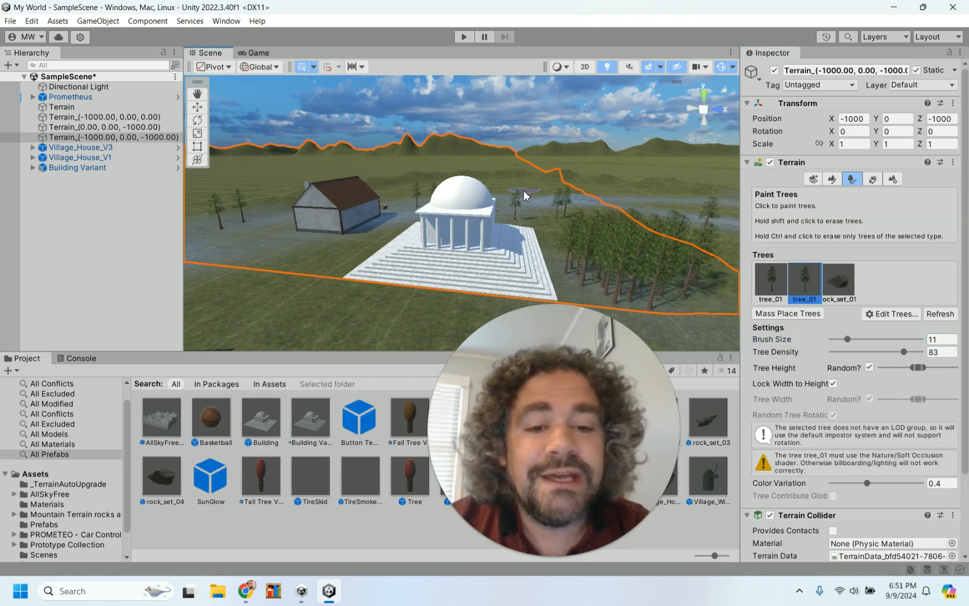
key("ctrl+z")
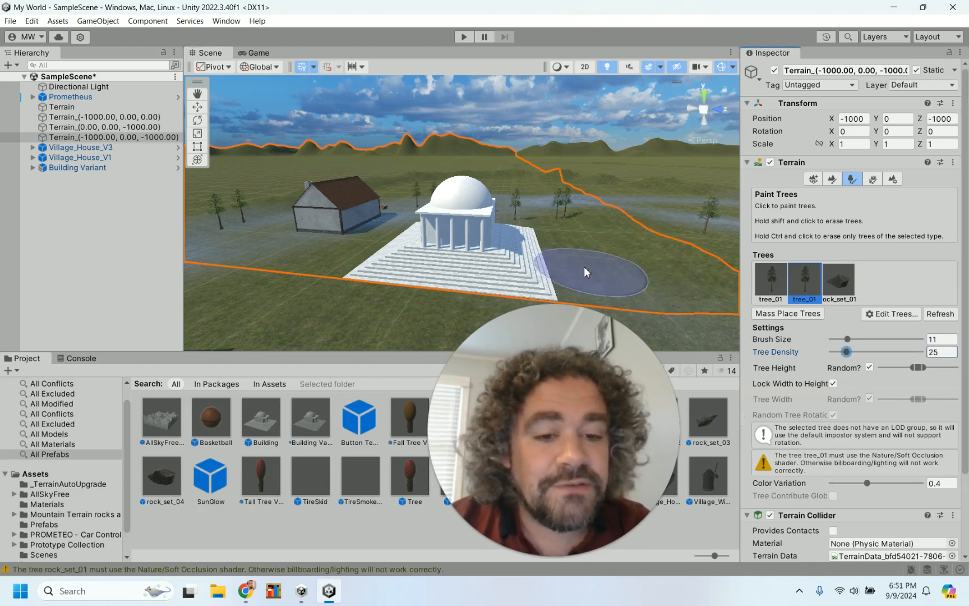
left_click_drag(617, 275, 592, 228)
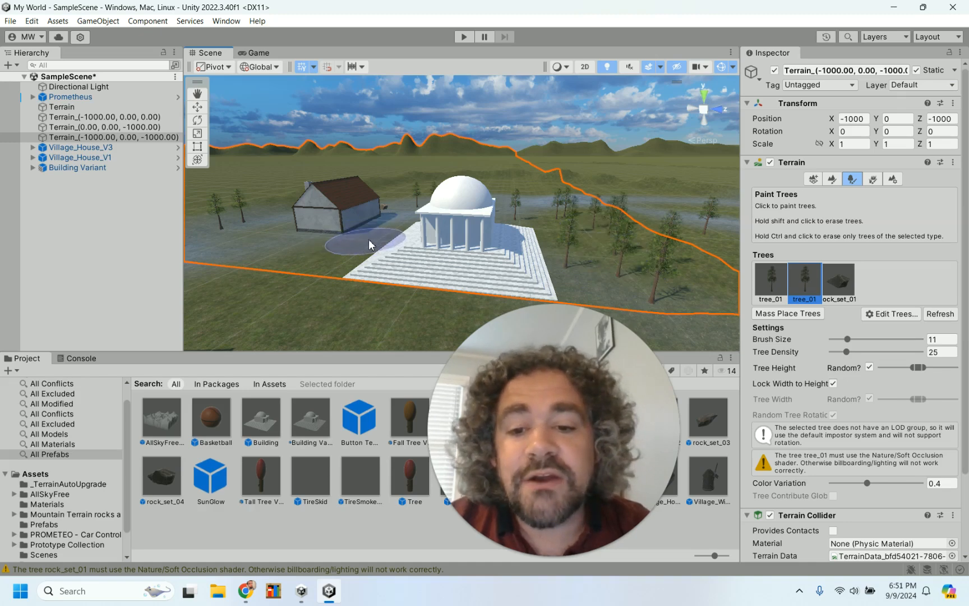
left_click(336, 248)
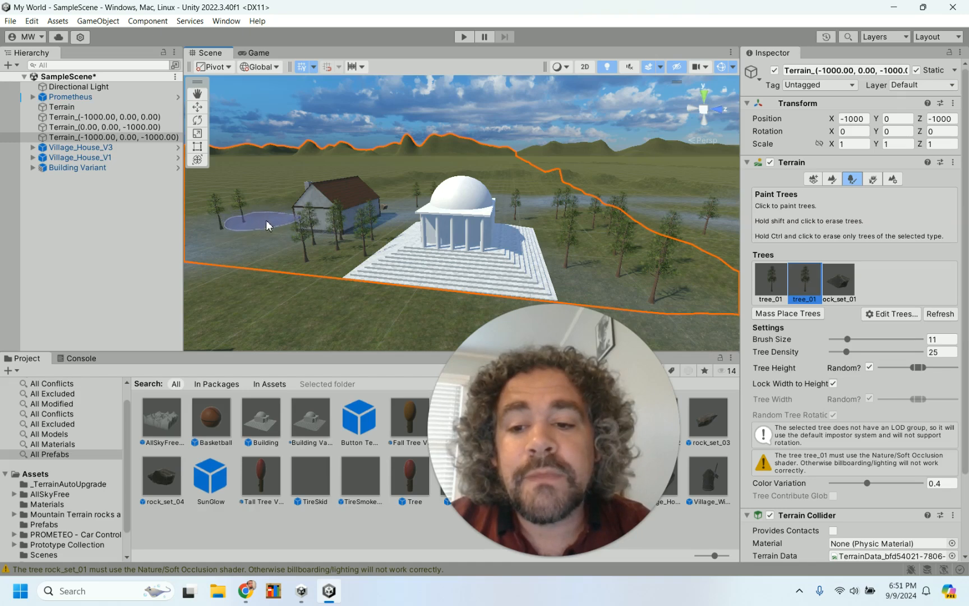
left_click(269, 212)
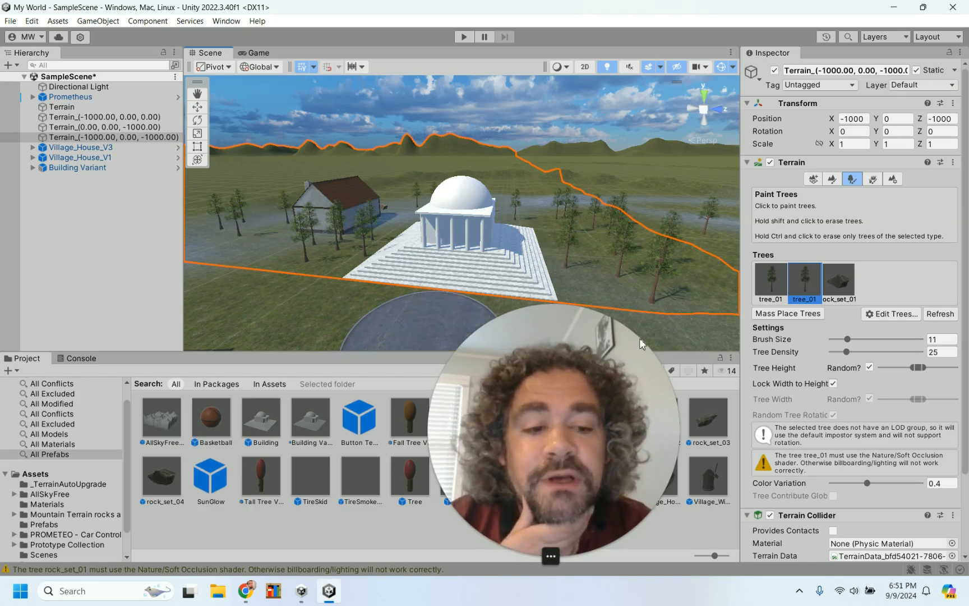
left_click(301, 251, "shift")
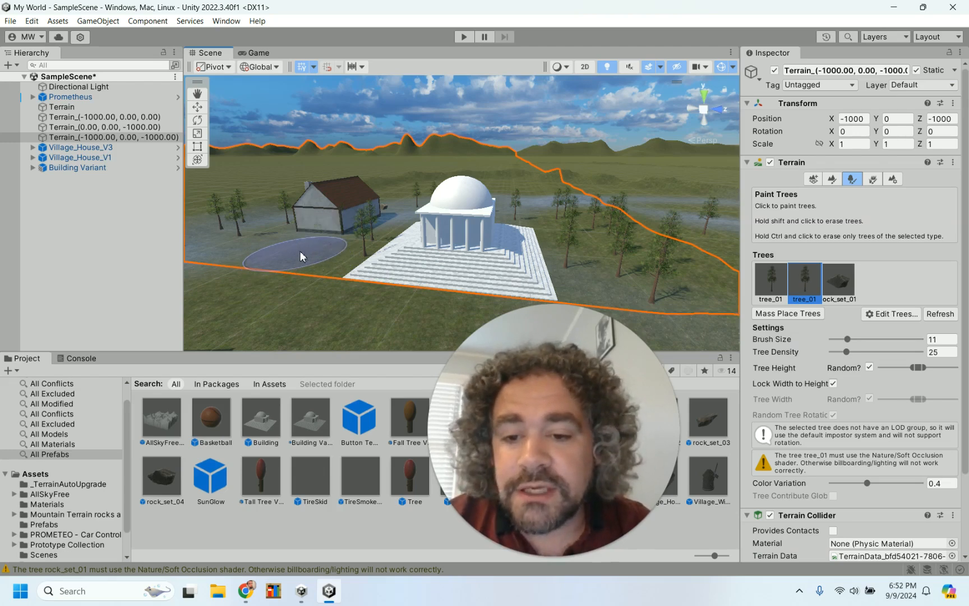
scroll(421, 322, "down", 4)
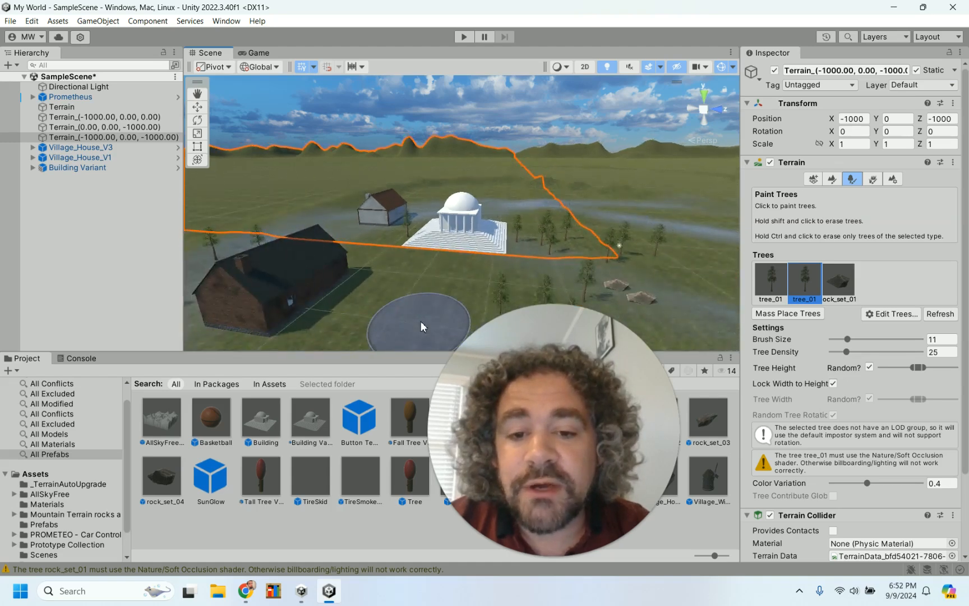
- Browse all models and all prefabs in the project for further objects to place in the scene
scroll(421, 321, "up", 5)
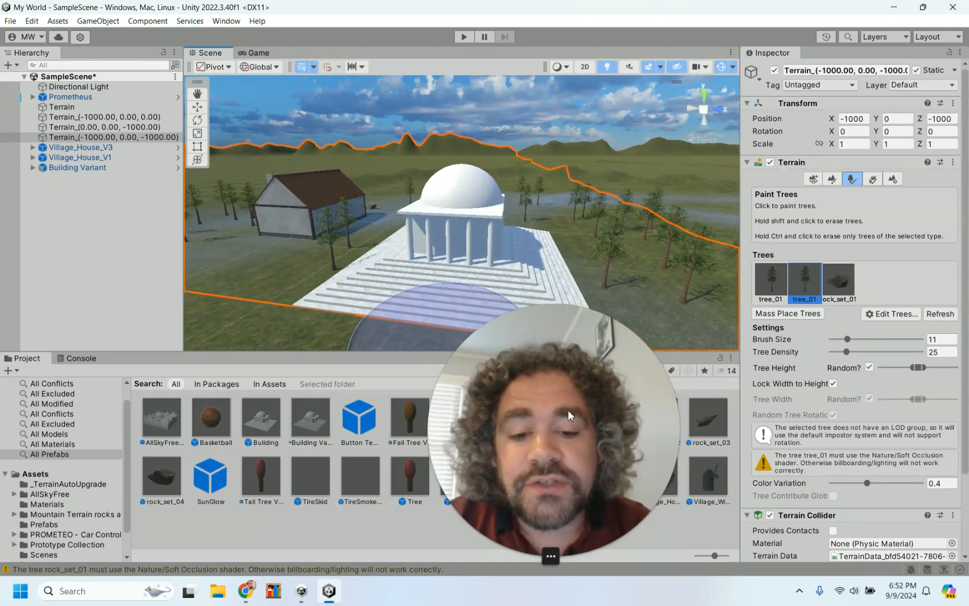
left_click_drag(541, 406, 828, 411)
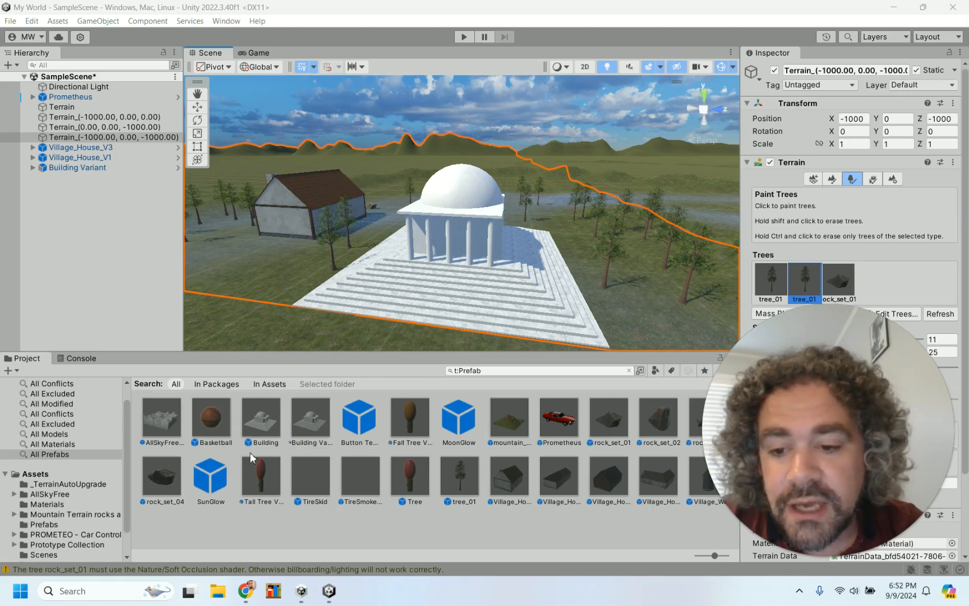
left_click(62, 435)
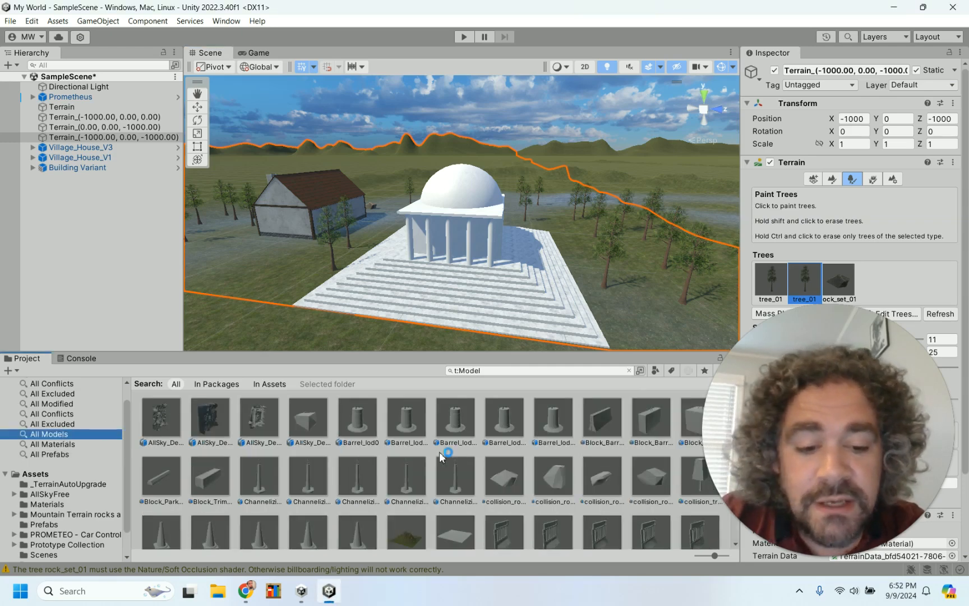
scroll(443, 457, "down", 5)
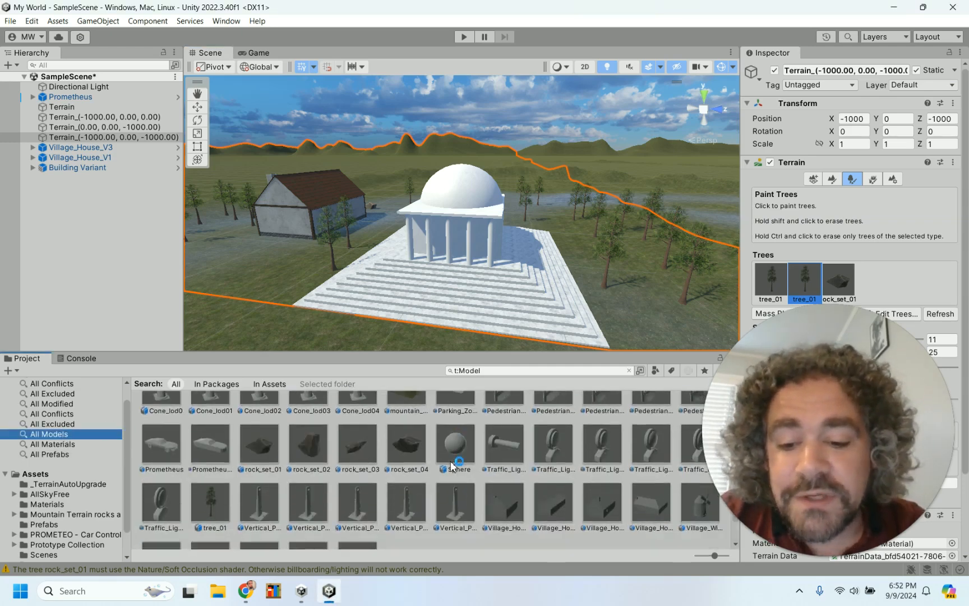
scroll(452, 464, "down", 2)
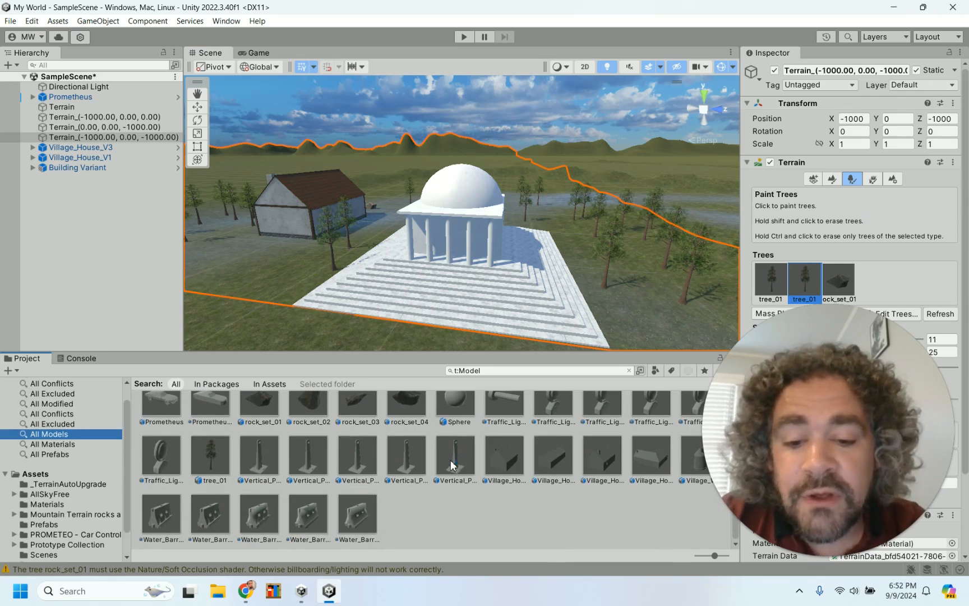
left_click_drag(802, 430, 818, 194)
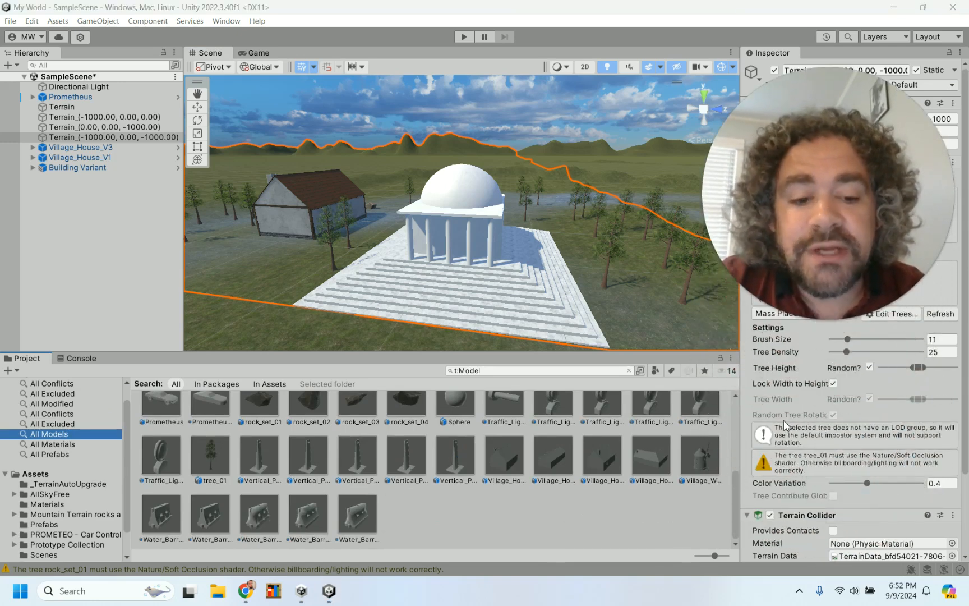
scroll(817, 505, "down", 3)
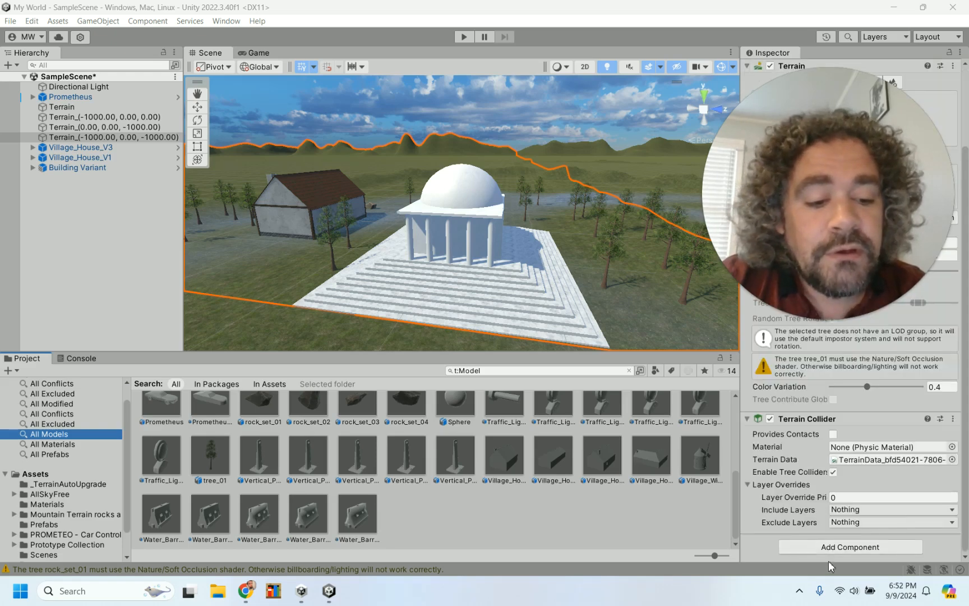
scroll(539, 467, "up", 3)
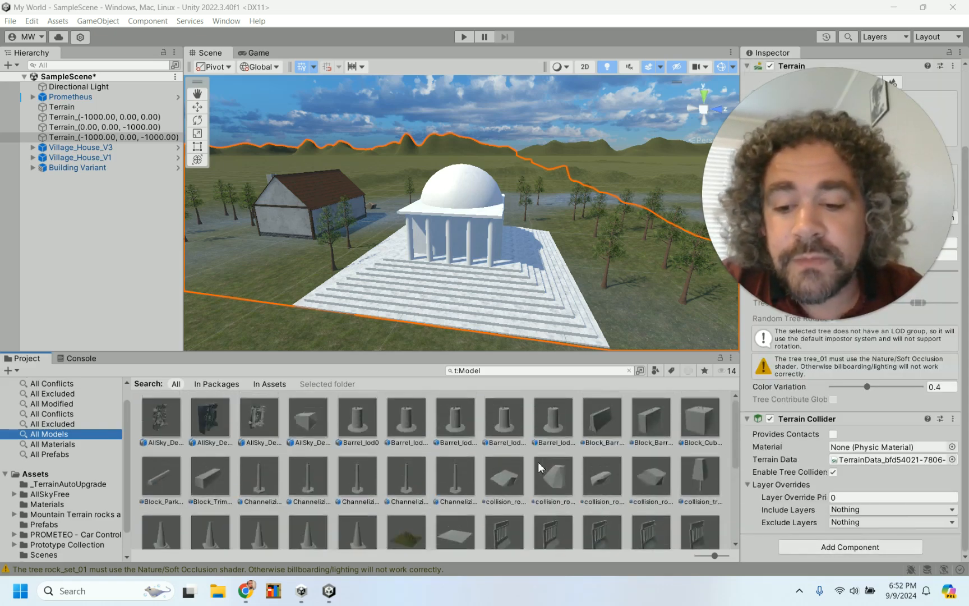
scroll(540, 467, "down", 3)
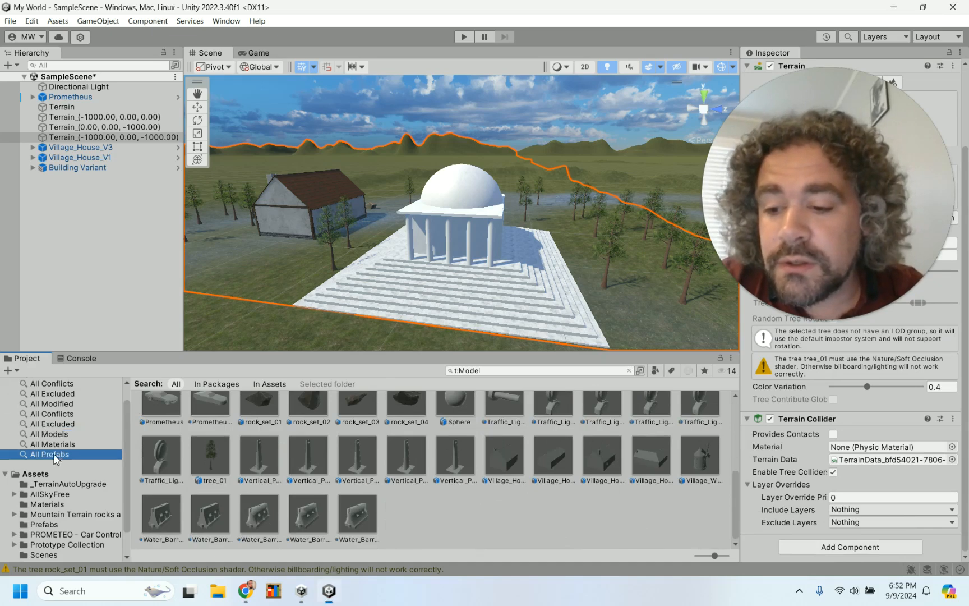
left_click(34, 454)
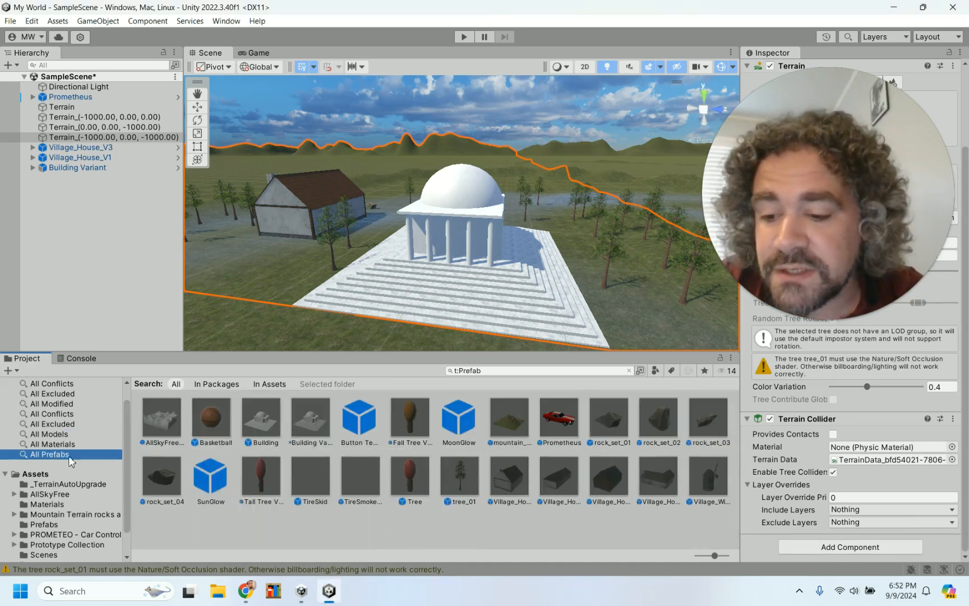
left_click(56, 434)
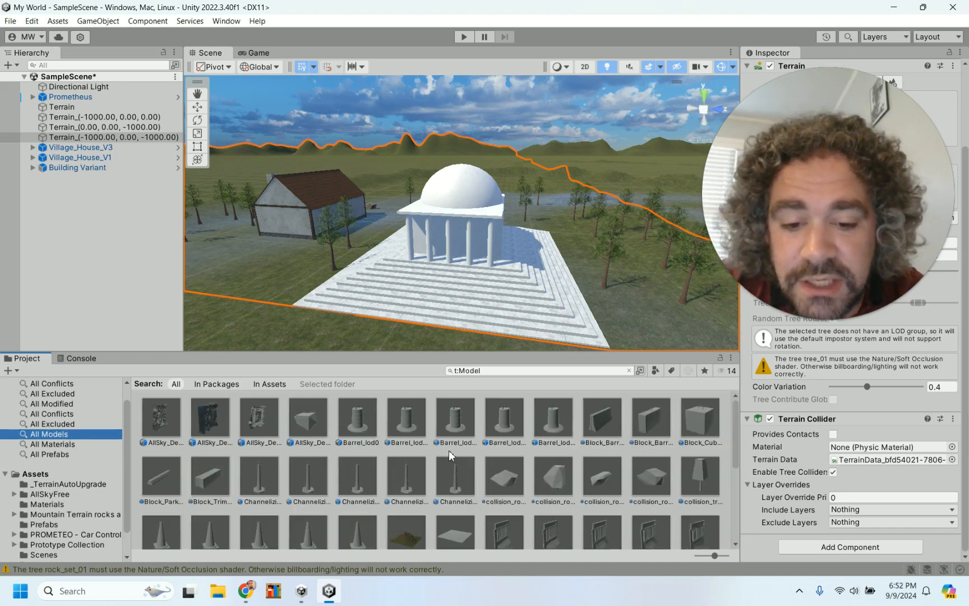
scroll(449, 452, "down", 3)
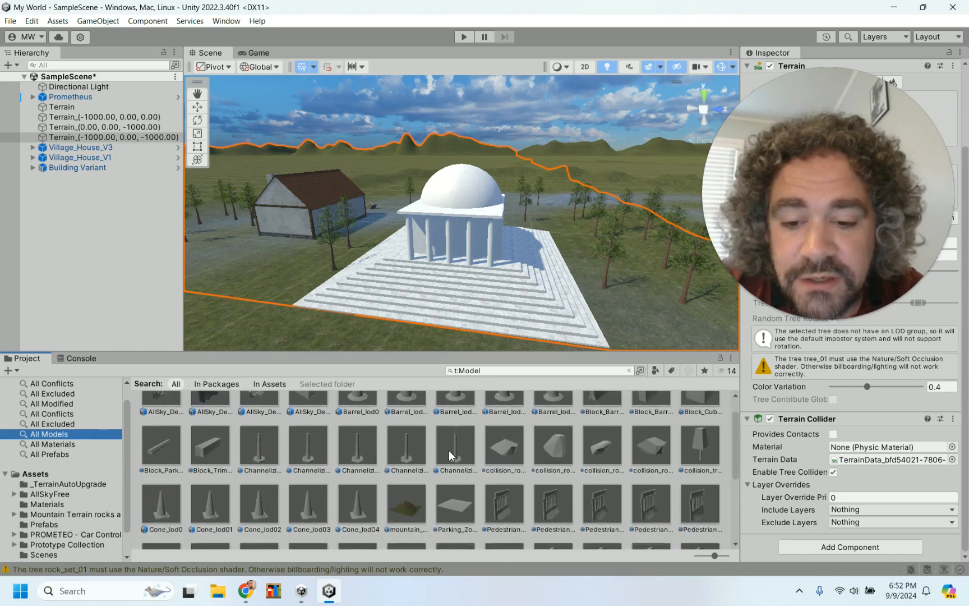
scroll(449, 456, "down", 3)
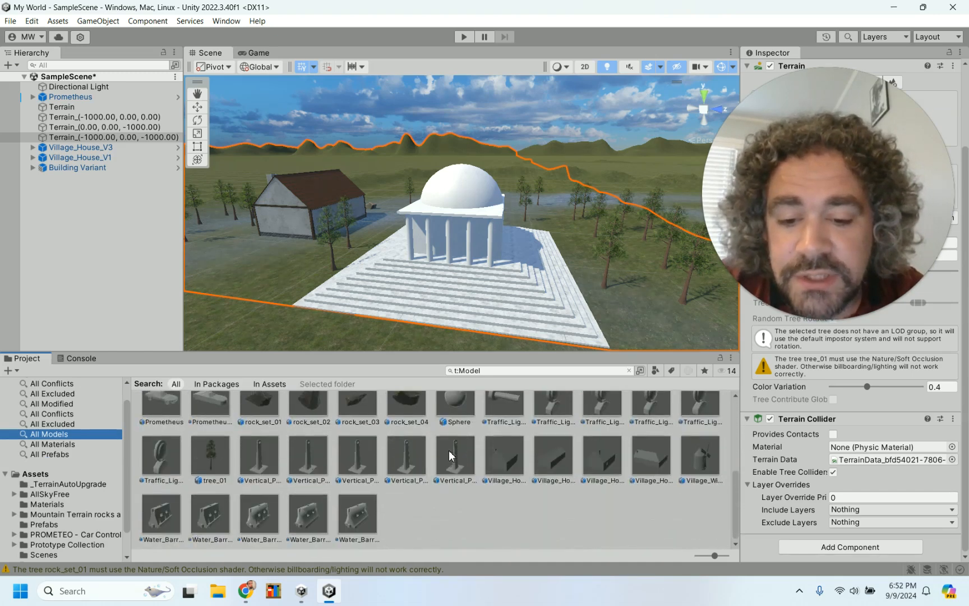
scroll(449, 456, "up", 3)
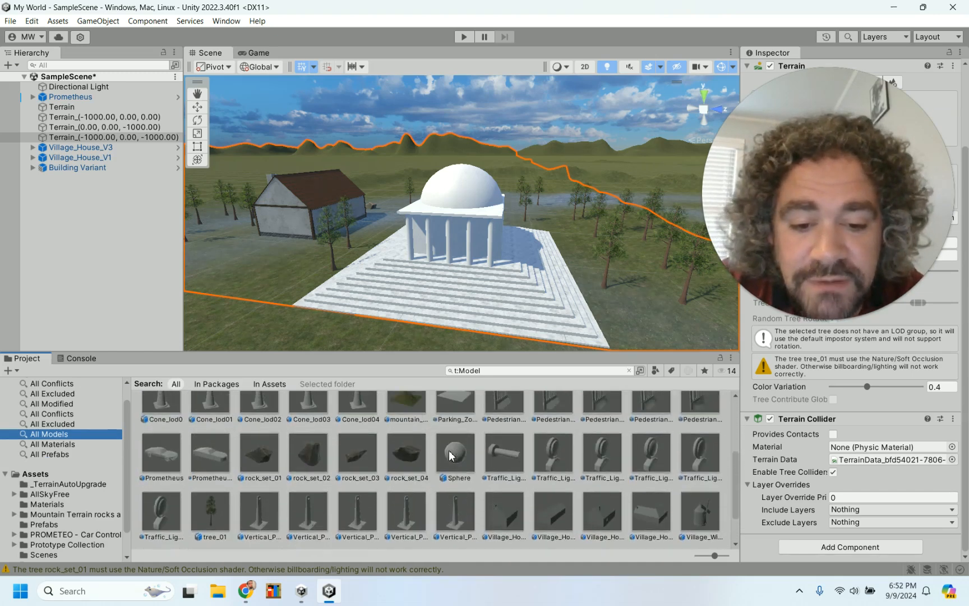
scroll(449, 455, "up", 1)
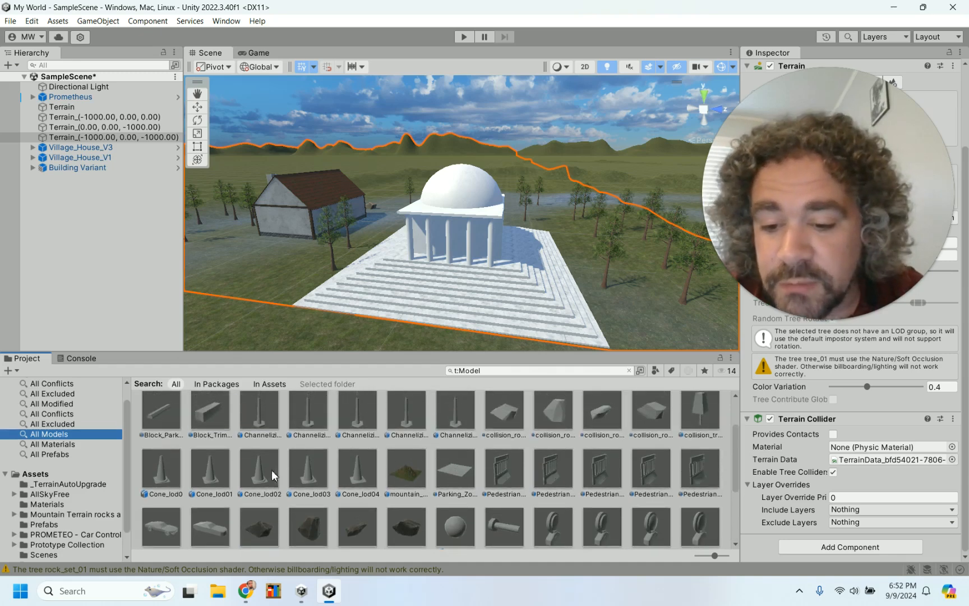
- Place the Cone_lod0 model on the grass in front of the domed building's steps
scroll(158, 481, "up", 1)
left_click_drag(158, 483, 313, 336)
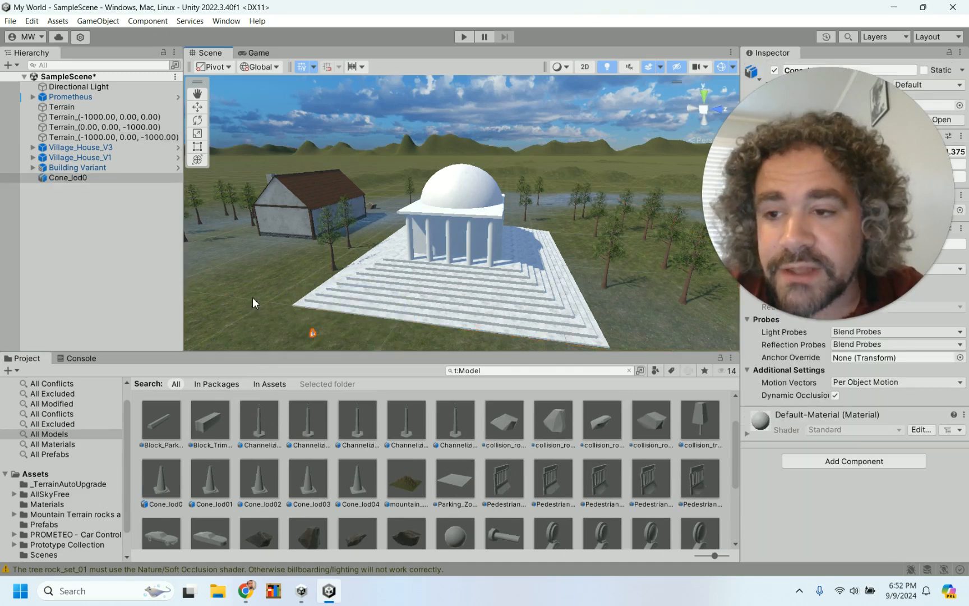
scroll(298, 327, "down", 5)
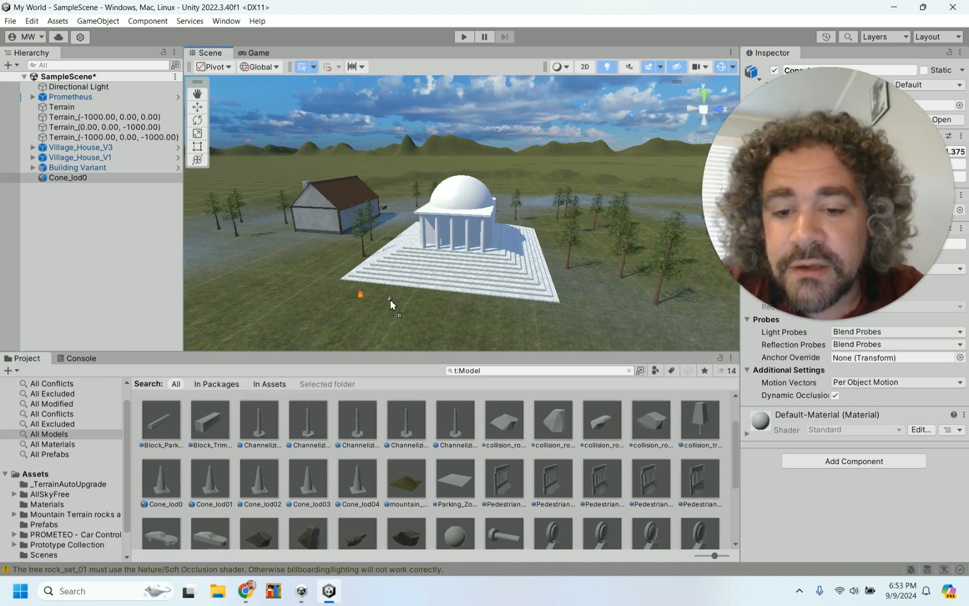
left_click_drag(390, 301, 390, 300)
key("Delete")
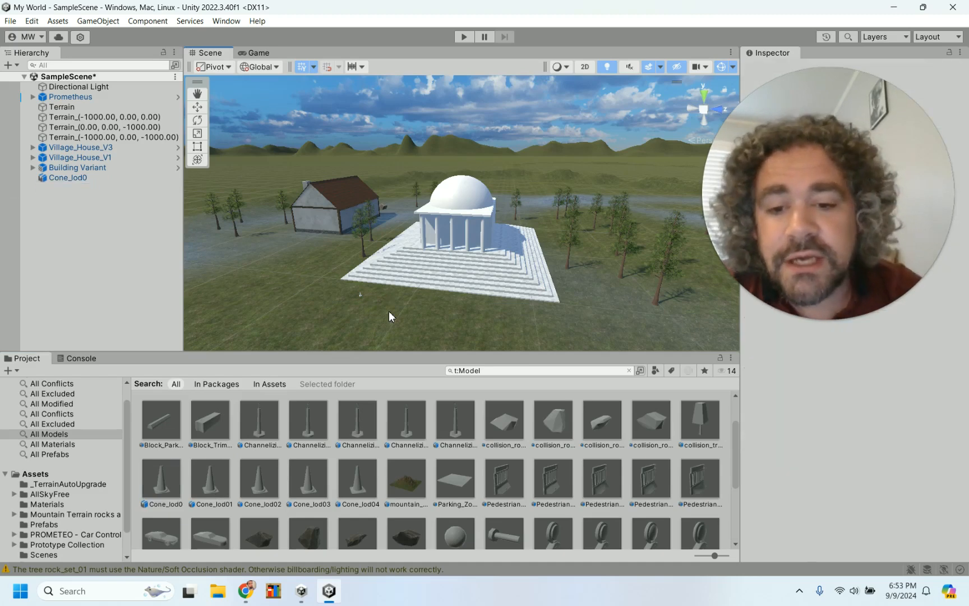
- Select the placed cone and frame it close up in the scene view
scroll(388, 310, "up", 3)
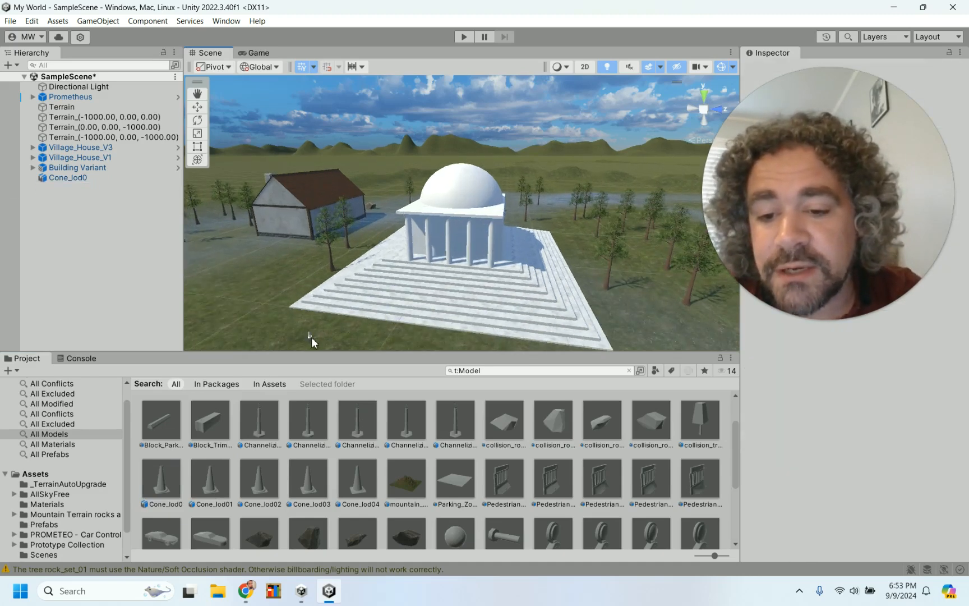
left_click(312, 337)
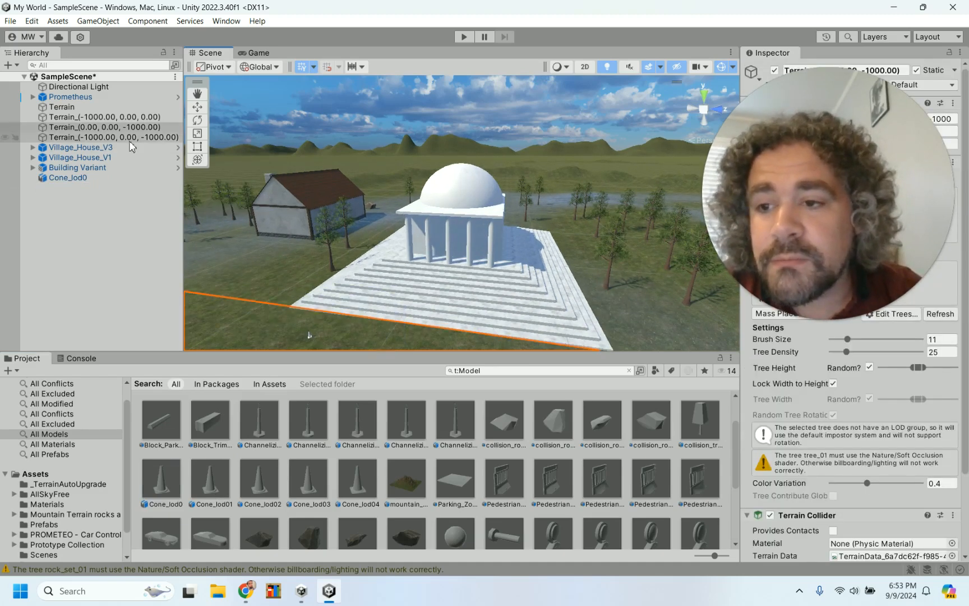
left_click(79, 179)
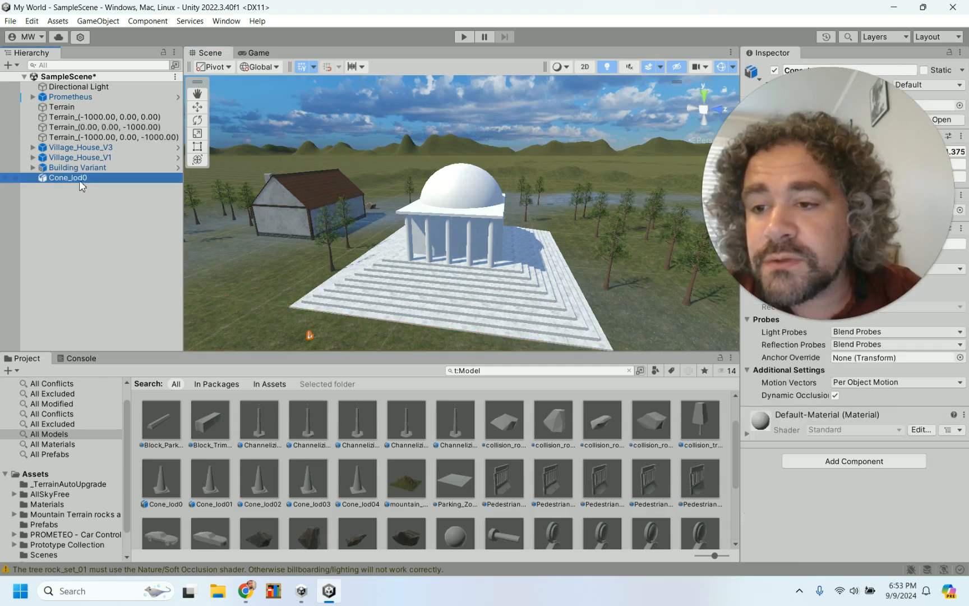
left_click(308, 337)
key("f")
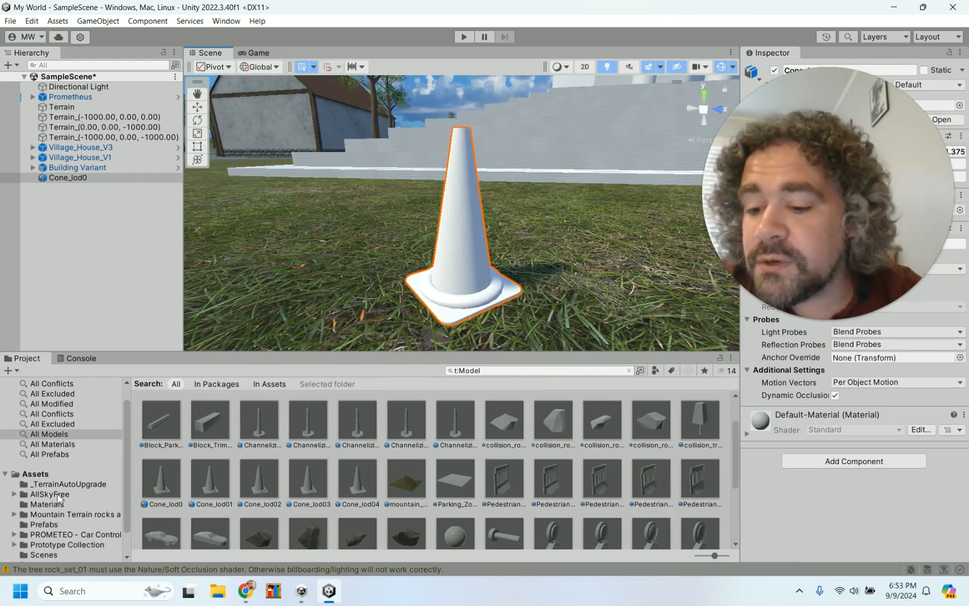
- Create a new material with the default name in the project's Materials folder
left_click(47, 503)
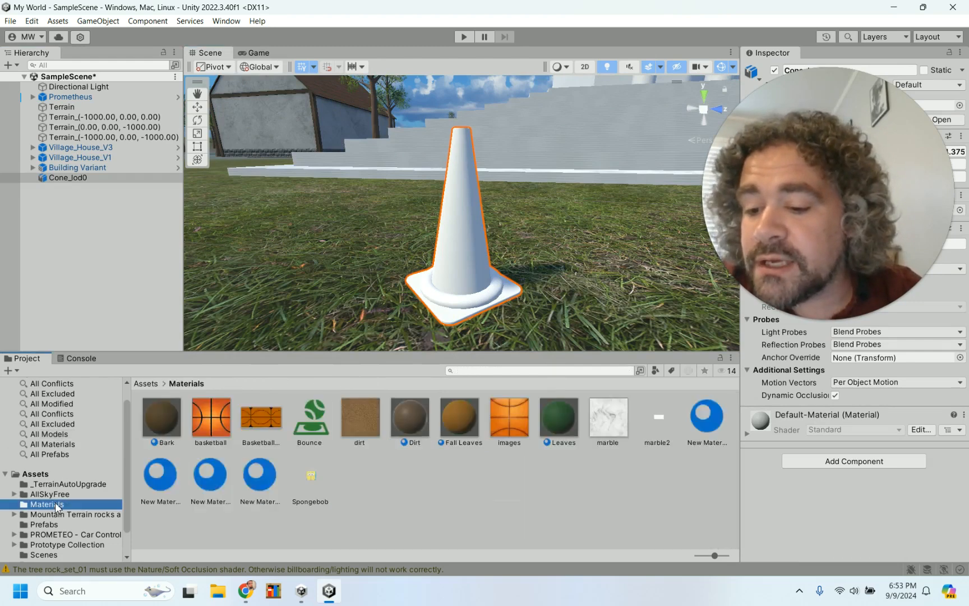
right_click(449, 478)
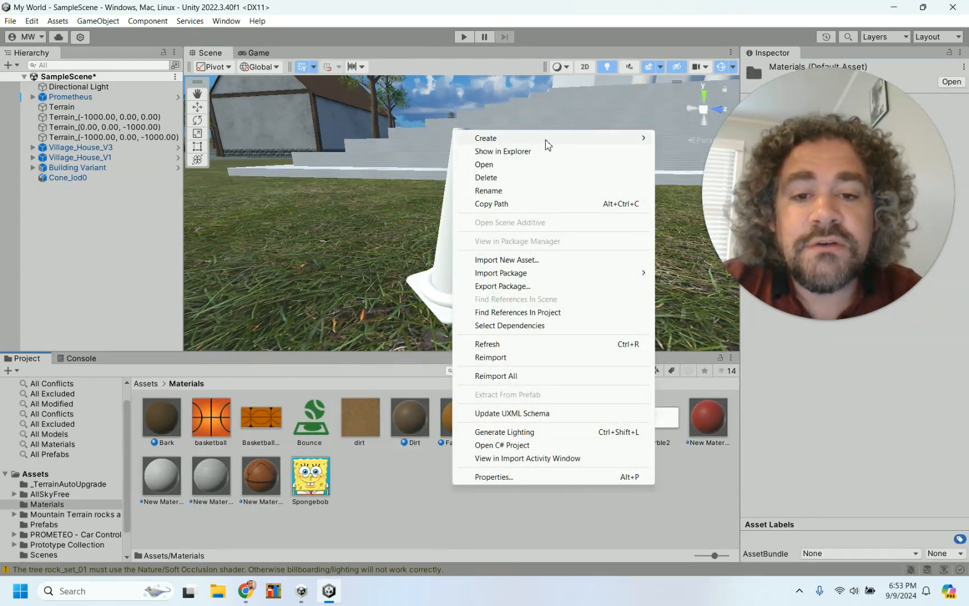
mouse_move(547, 145)
left_click(705, 305)
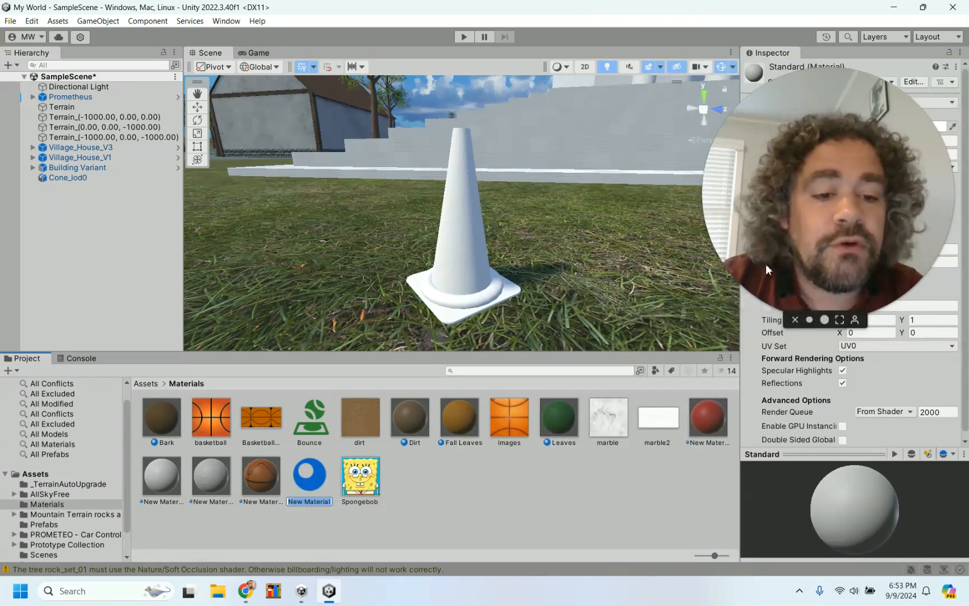
key("Return")
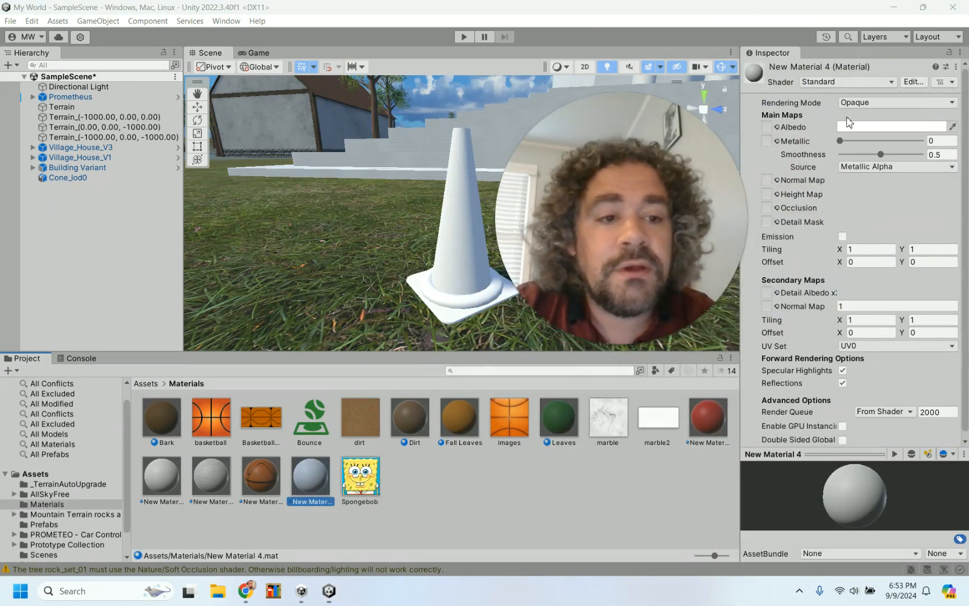
- Set the new material's albedo color to orange FF8000 and apply the material to the cone
left_click(891, 127)
left_click(942, 197)
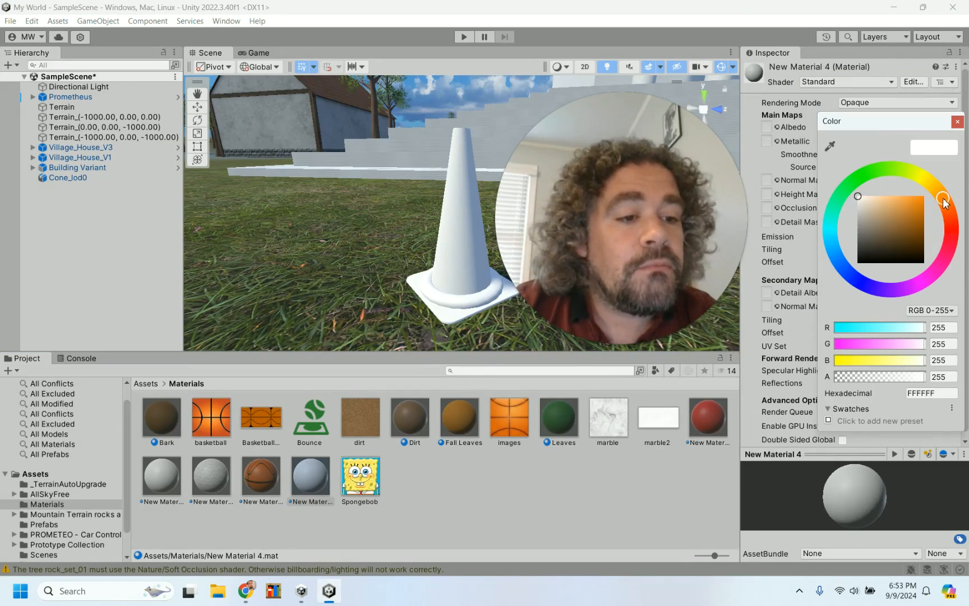
mouse_move(910, 215)
left_mouse_down()
mouse_move(945, 198)
mouse_move(944, 188)
mouse_move(951, 205)
mouse_move(925, 196)
left_mouse_up()
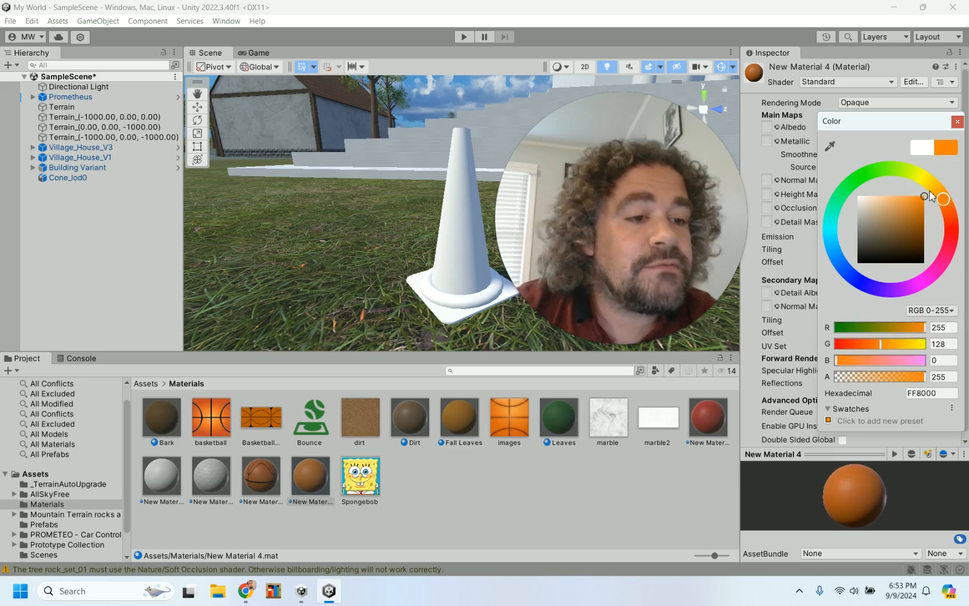
left_click(957, 121)
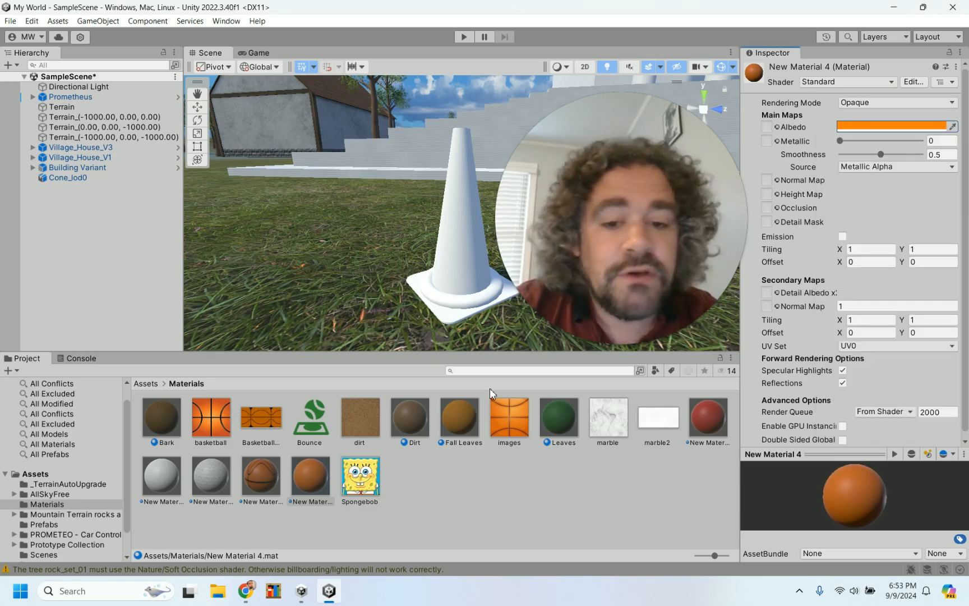
left_click_drag(308, 483, 468, 282)
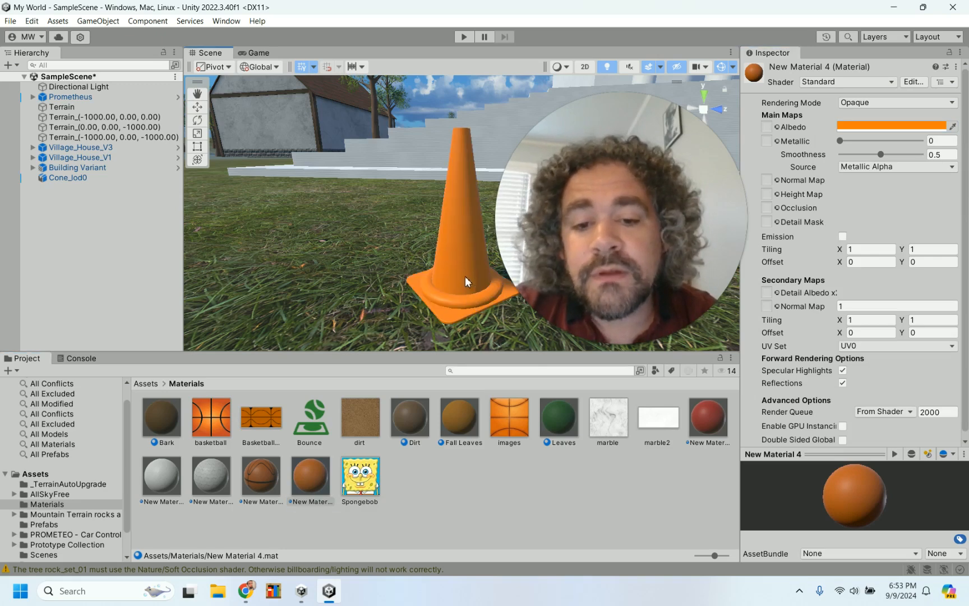
- Rename the orange material as Traffic Cone and set its metallic to 0.263 and smoothness to 0.653
left_click(315, 503)
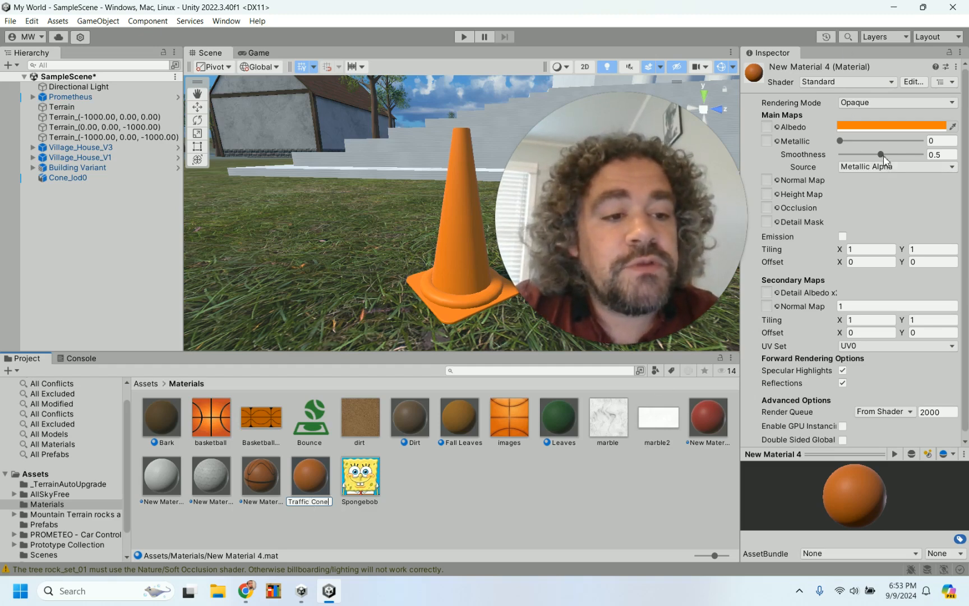
key("Return")
left_click_drag(841, 142, 873, 139)
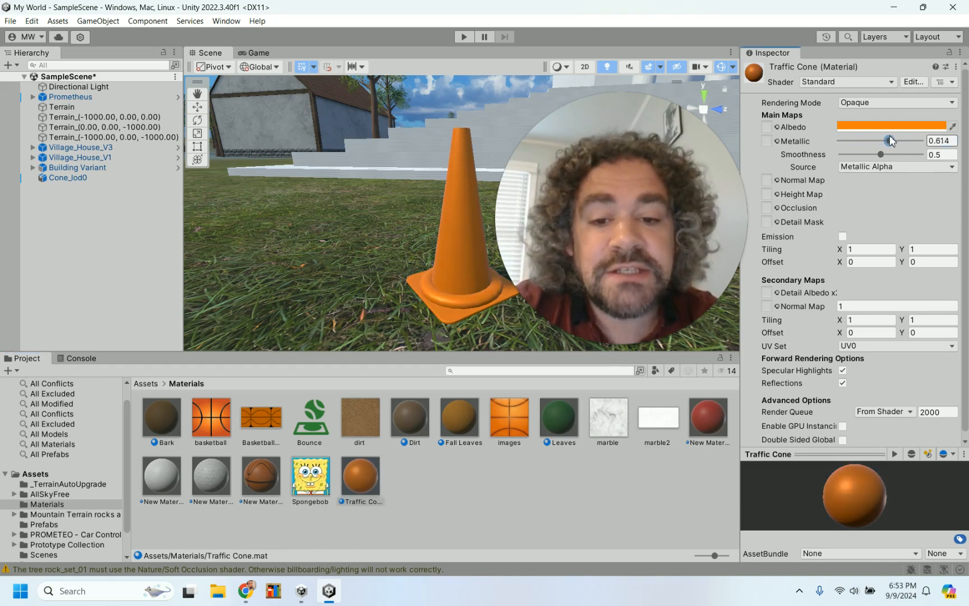
left_click_drag(866, 138, 933, 160)
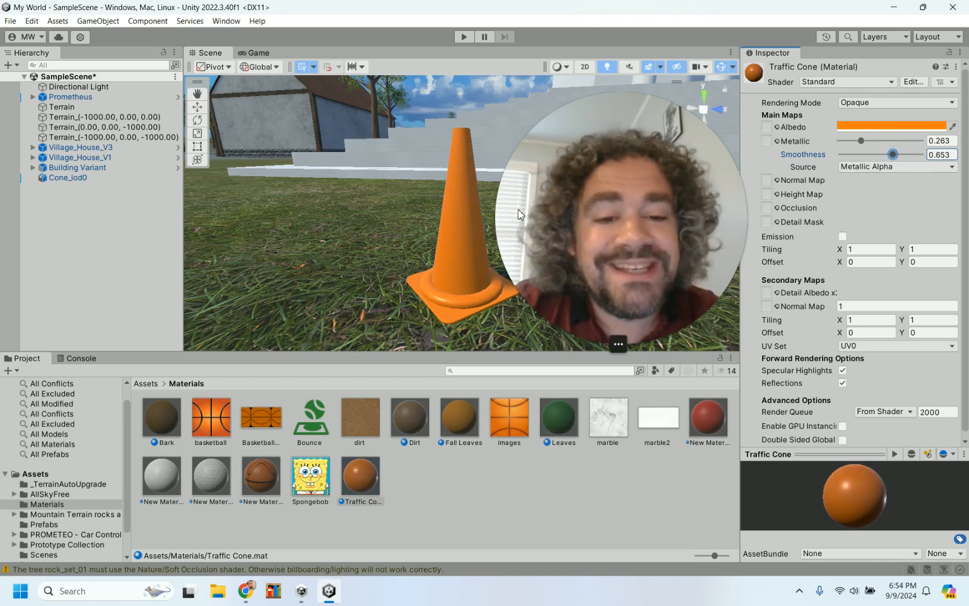
- Try a Capsule Collider on the traffic cone and remove the component again
left_click(471, 265)
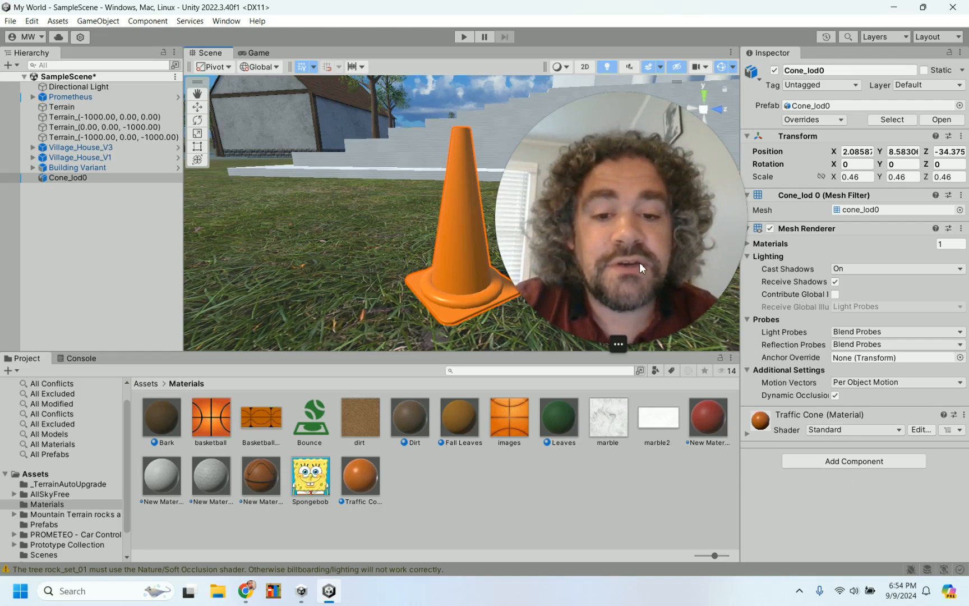
left_click(852, 462)
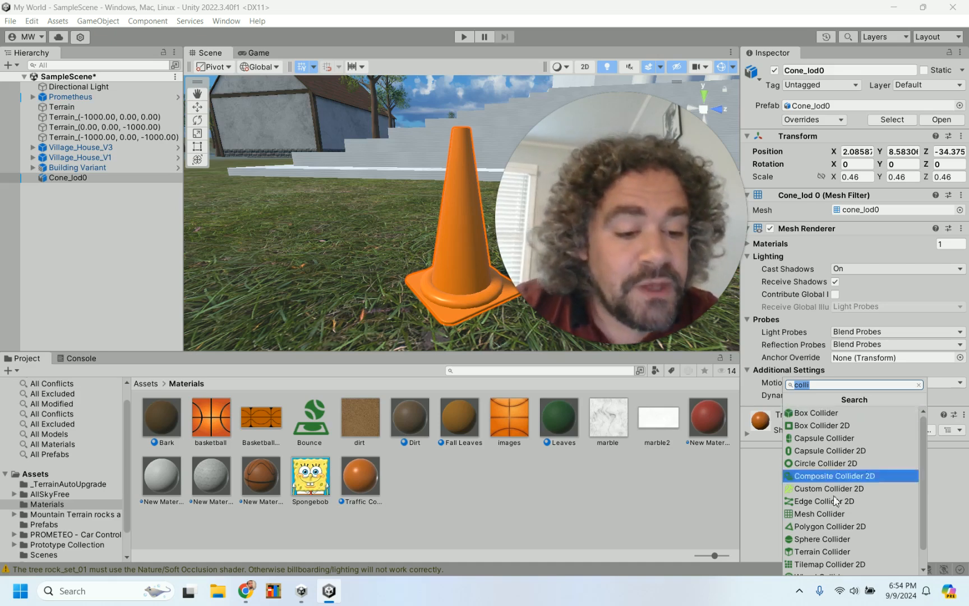
scroll(845, 504, "down", 1)
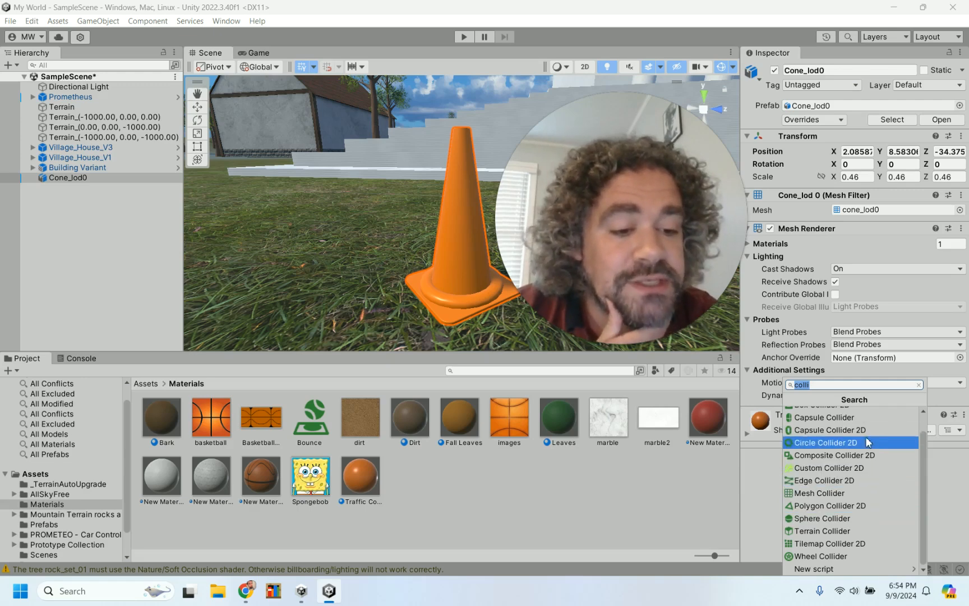
scroll(883, 456, "up", 1)
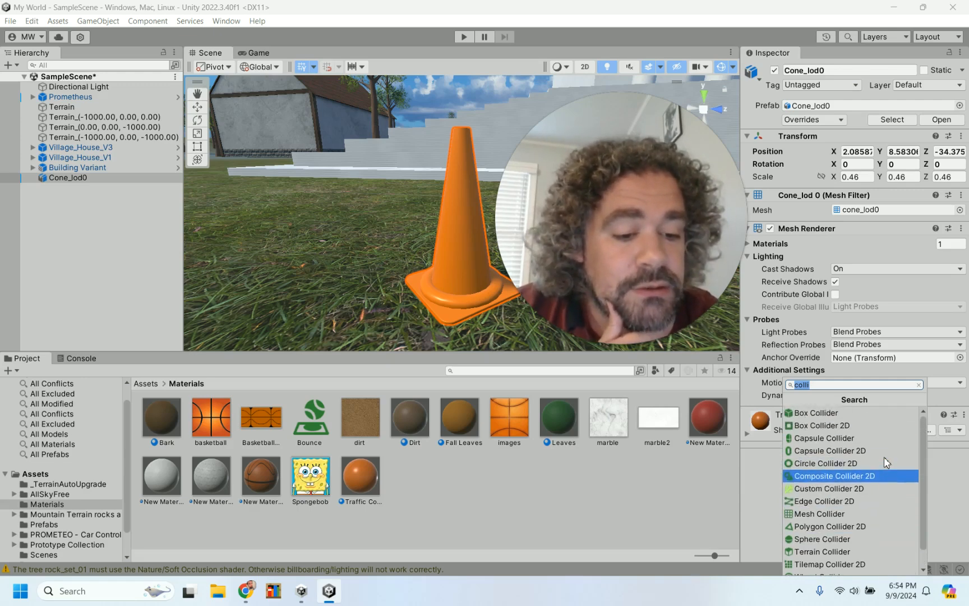
scroll(883, 457, "down", 1)
scroll(883, 457, "up", 1)
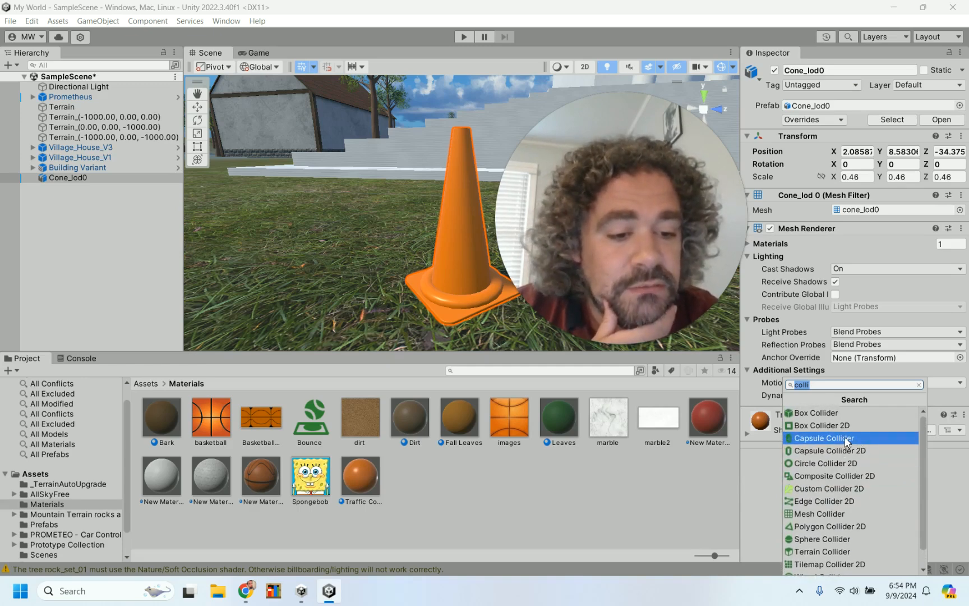
left_click(846, 438)
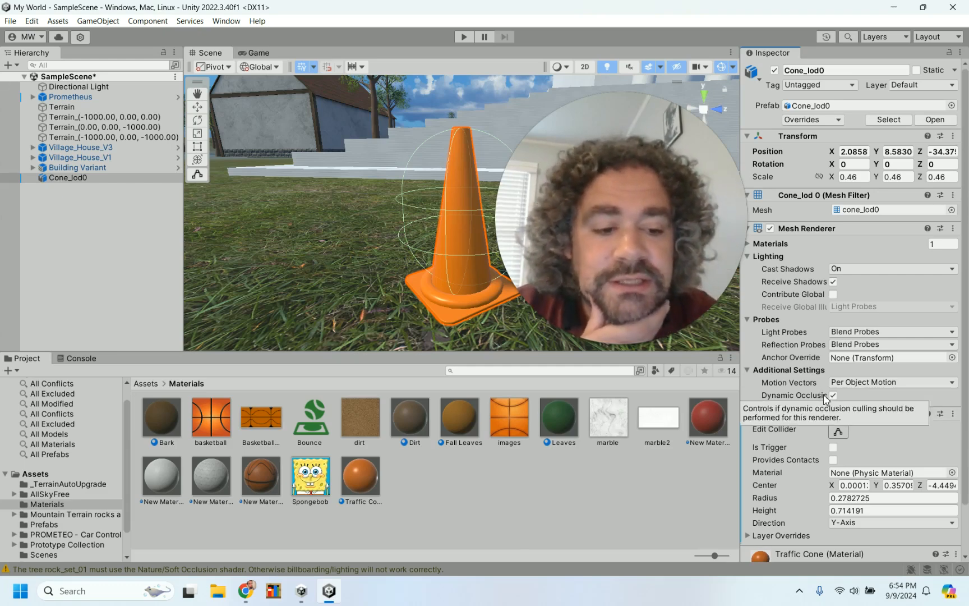
left_click(954, 413)
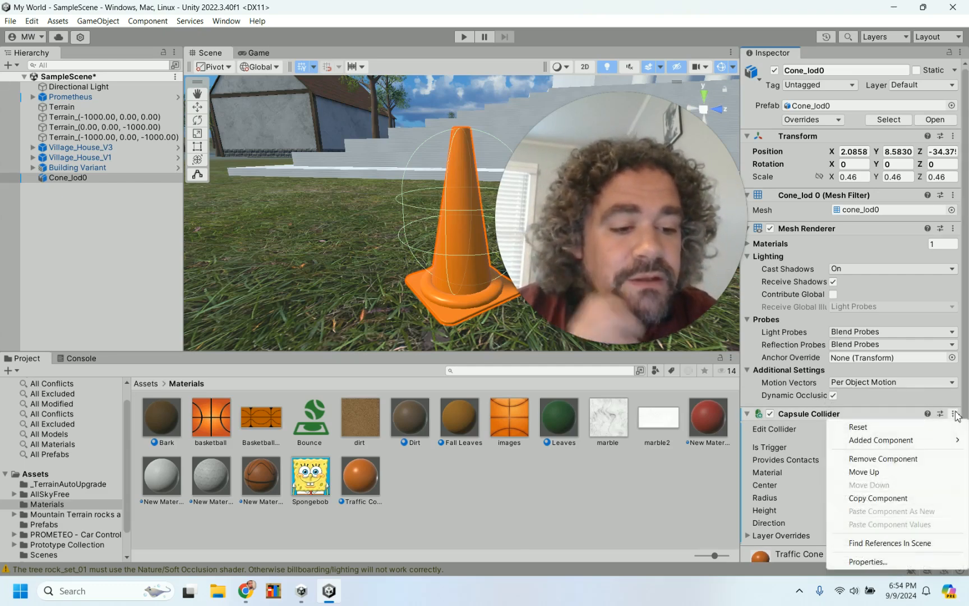
left_click(883, 458)
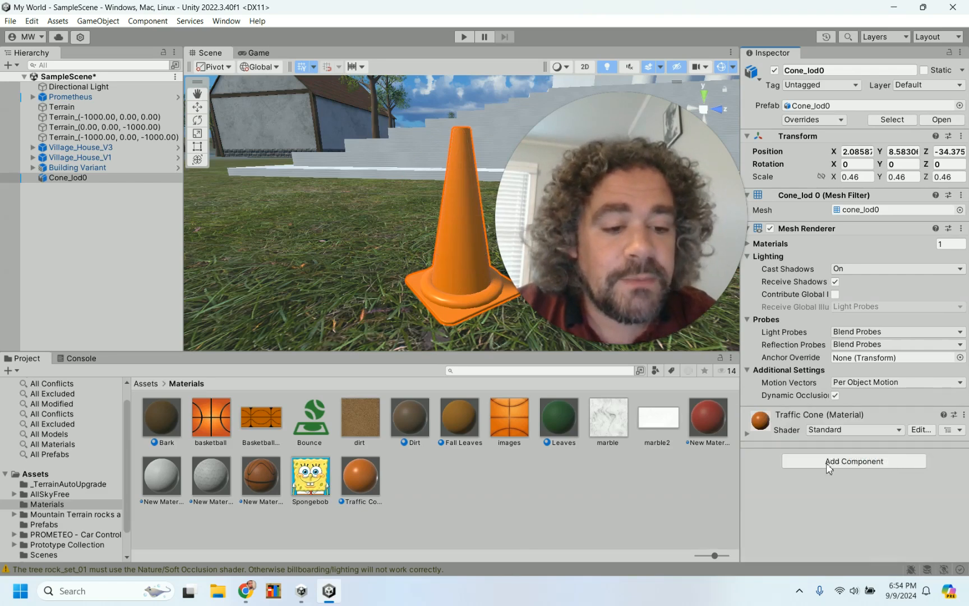
- Add a Mesh Collider to the traffic cone and make it convex
left_click(826, 462)
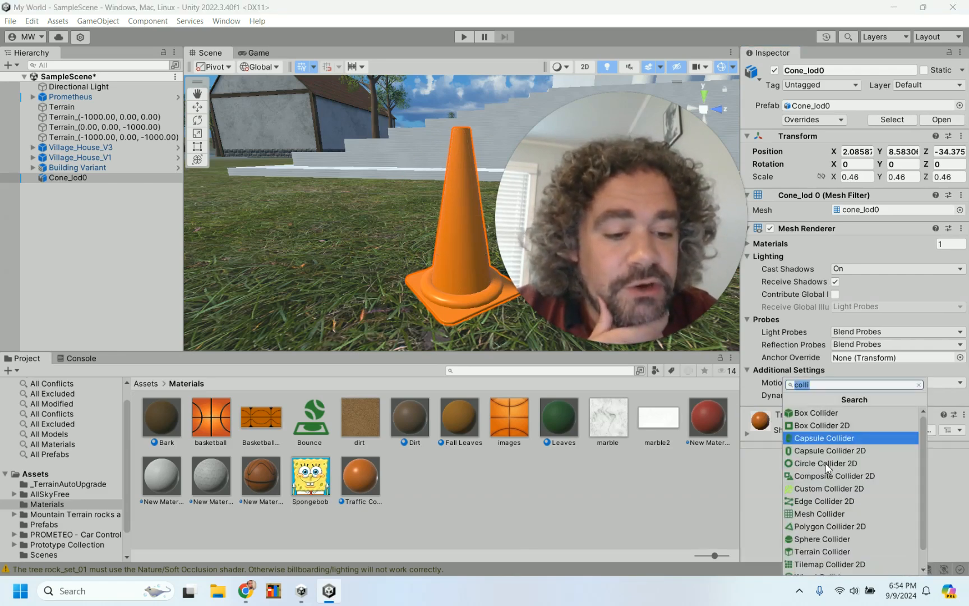
scroll(827, 466, "down", 2)
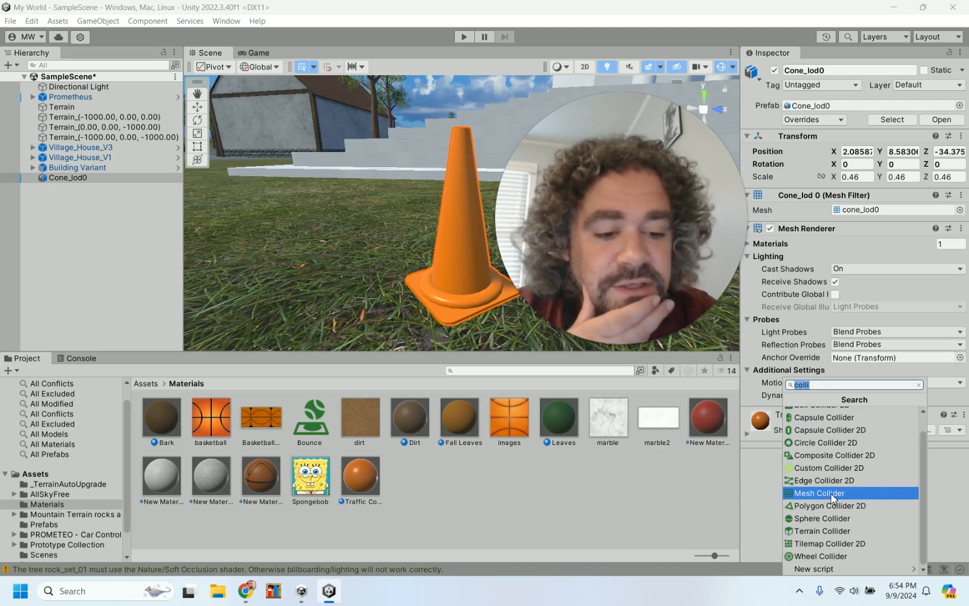
left_click(828, 493)
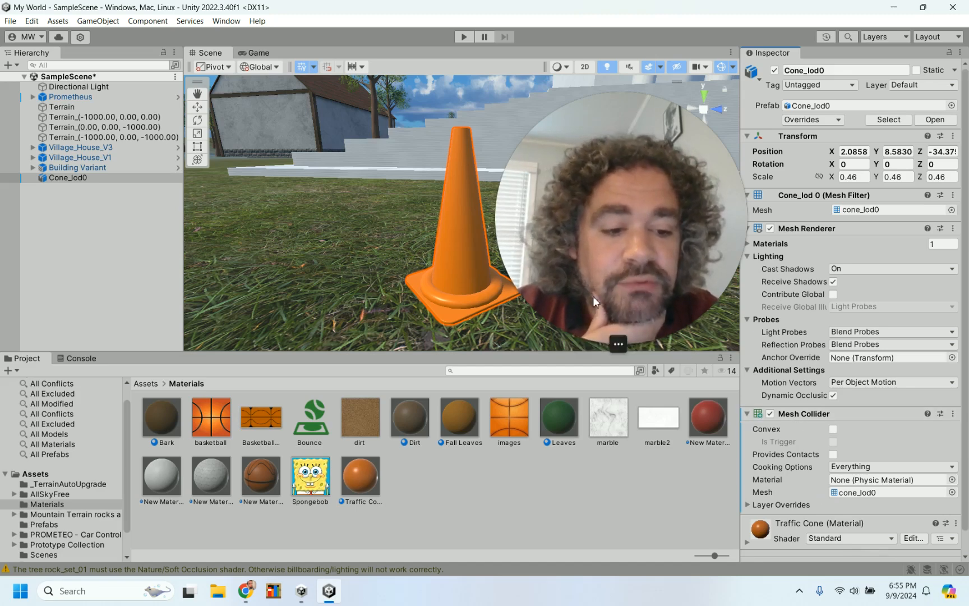
left_click(834, 429)
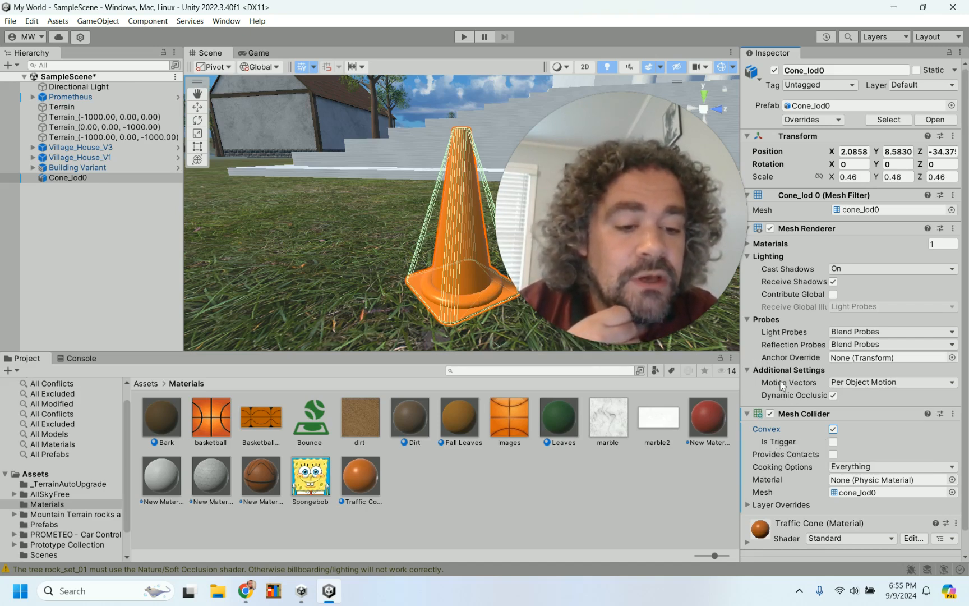
- Add a Rigidbody component to the traffic cone and open its mass for editing
scroll(779, 371, "down", 2)
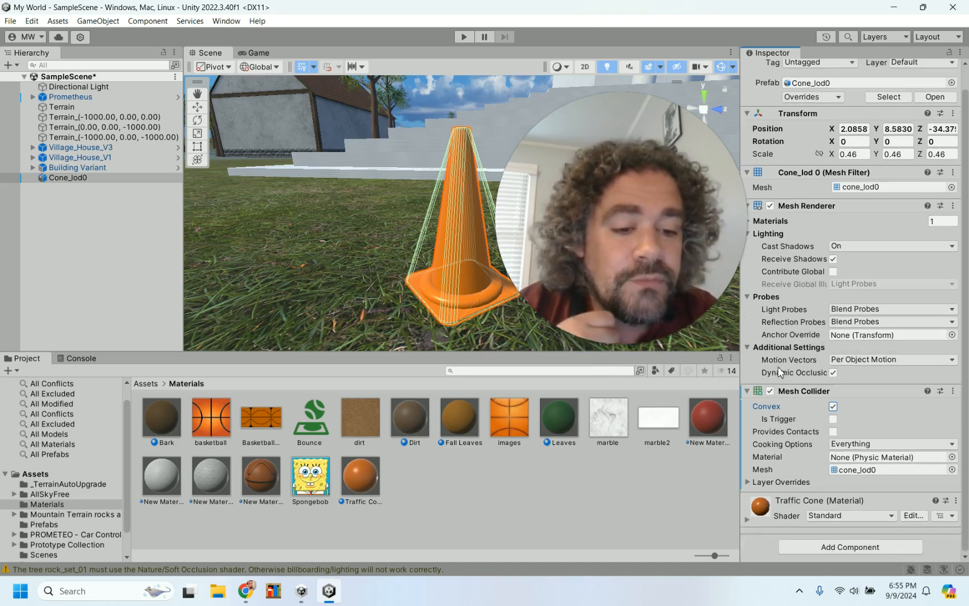
left_click(830, 547)
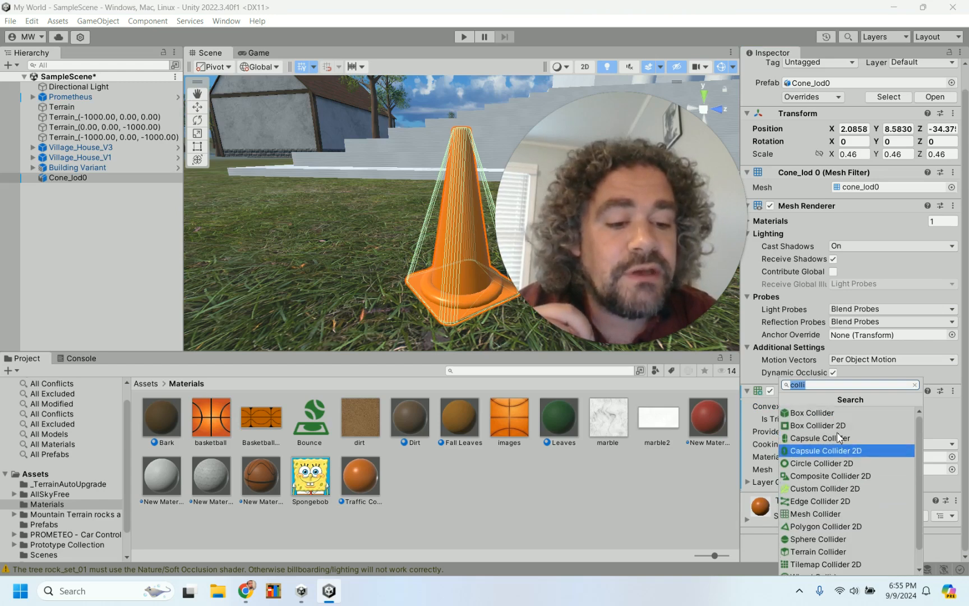
type("rigi")
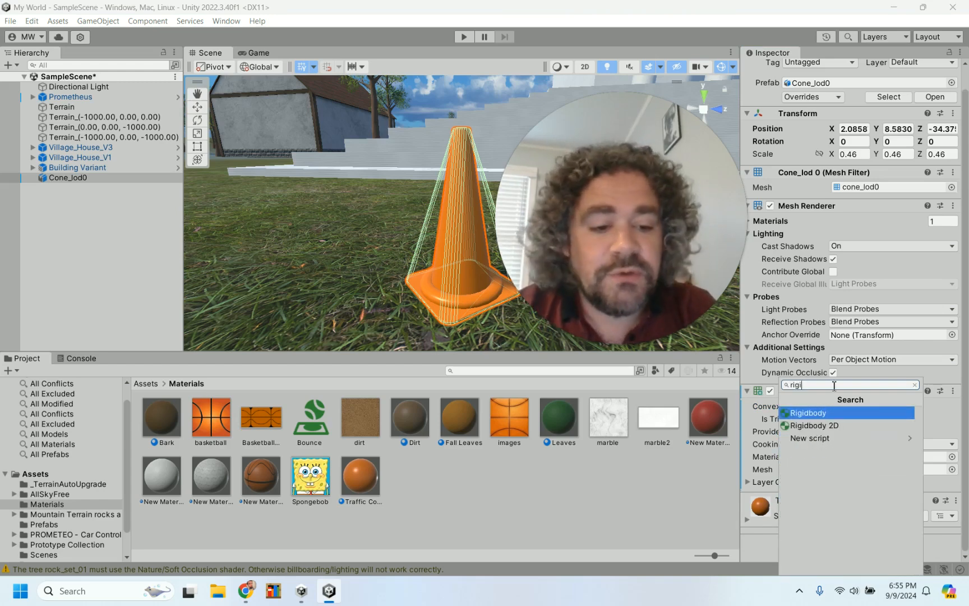
left_click(820, 414)
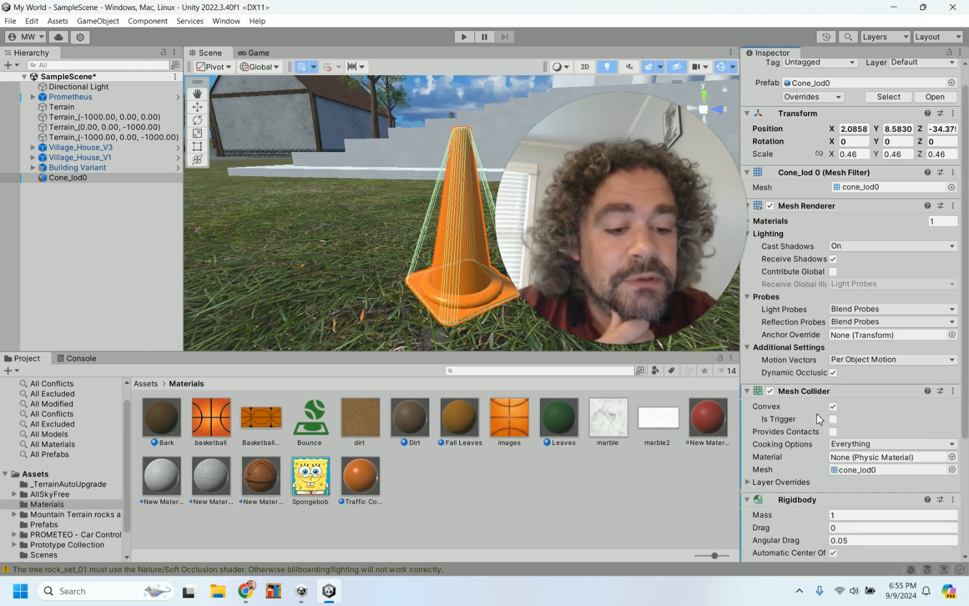
scroll(817, 418, "down", 3)
scroll(817, 417, "down", 3)
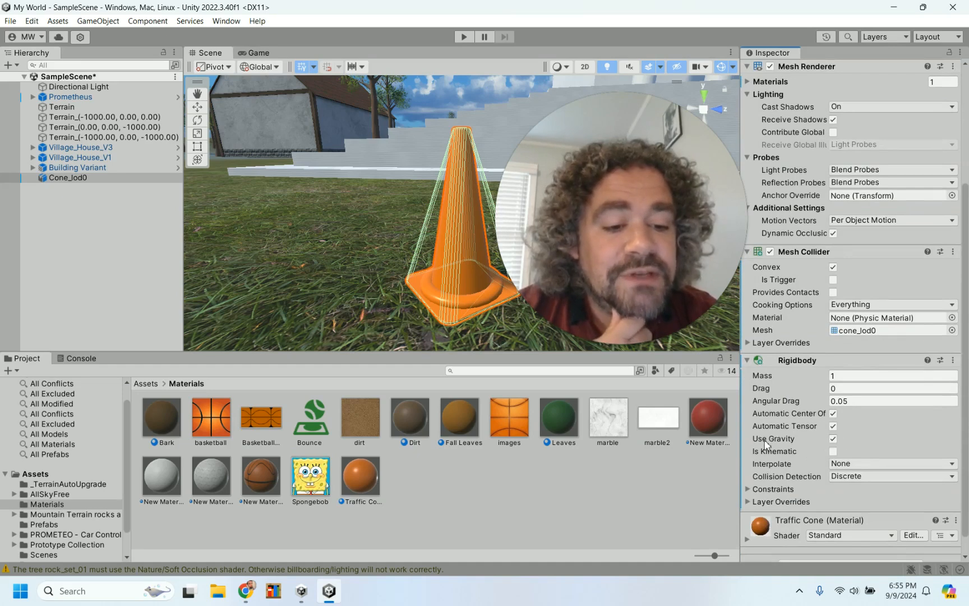
left_click(837, 375)
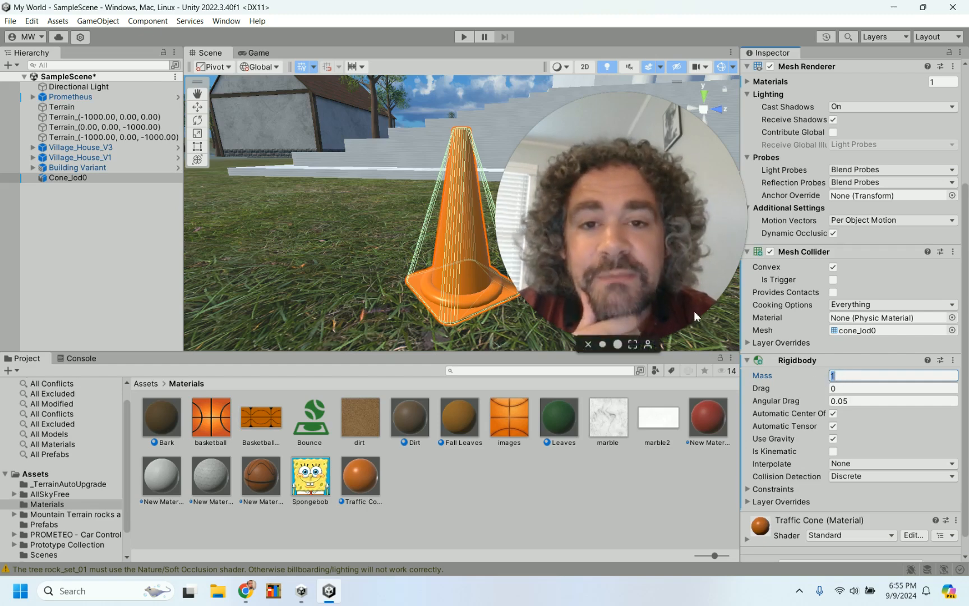
- Examine the Prometheus car's Rigidbody mass and the colliders among its Body, Wheels and Effects child objects
left_click(89, 98)
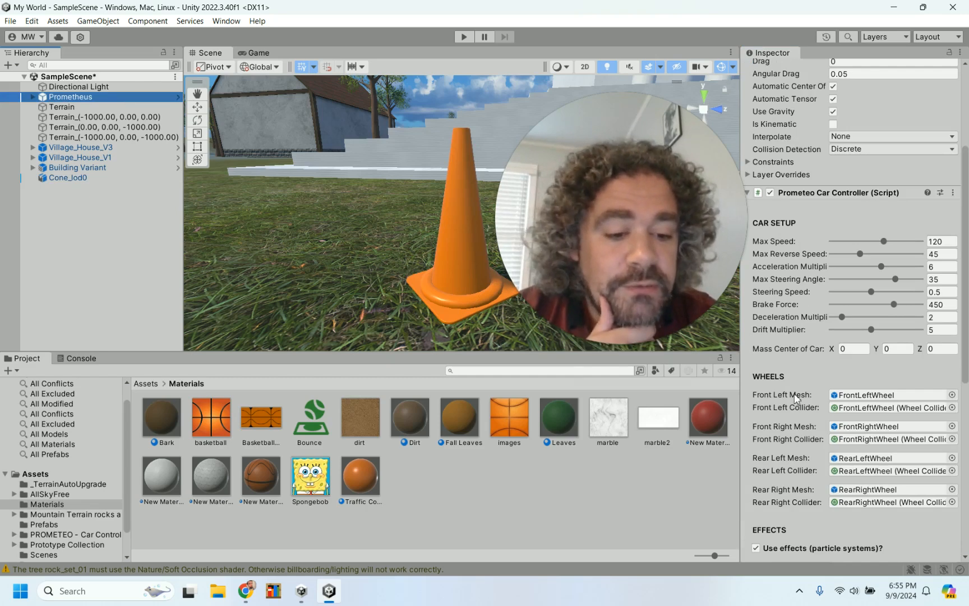
scroll(795, 399, "down", 10)
scroll(796, 398, "up", 10)
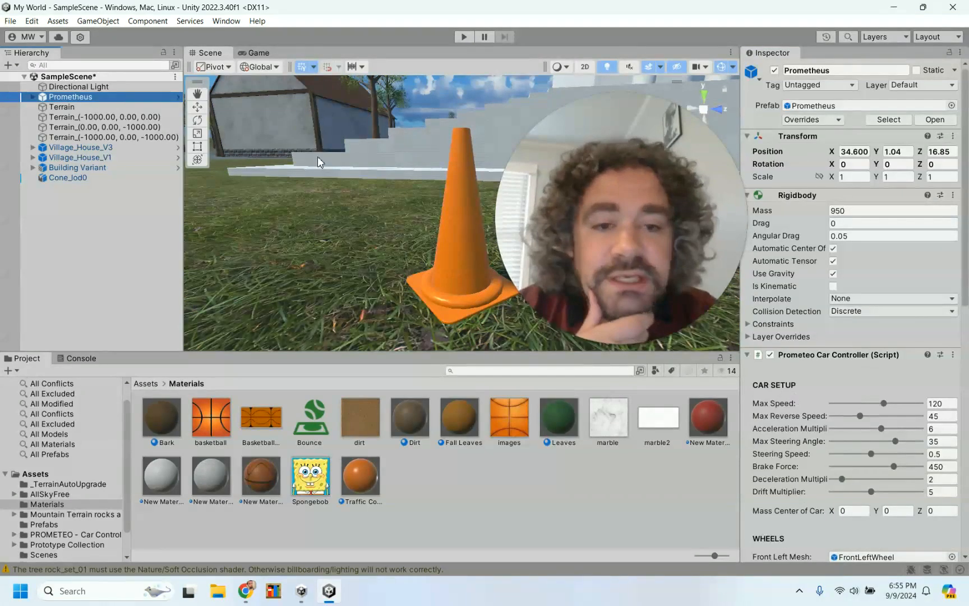
left_click(33, 97)
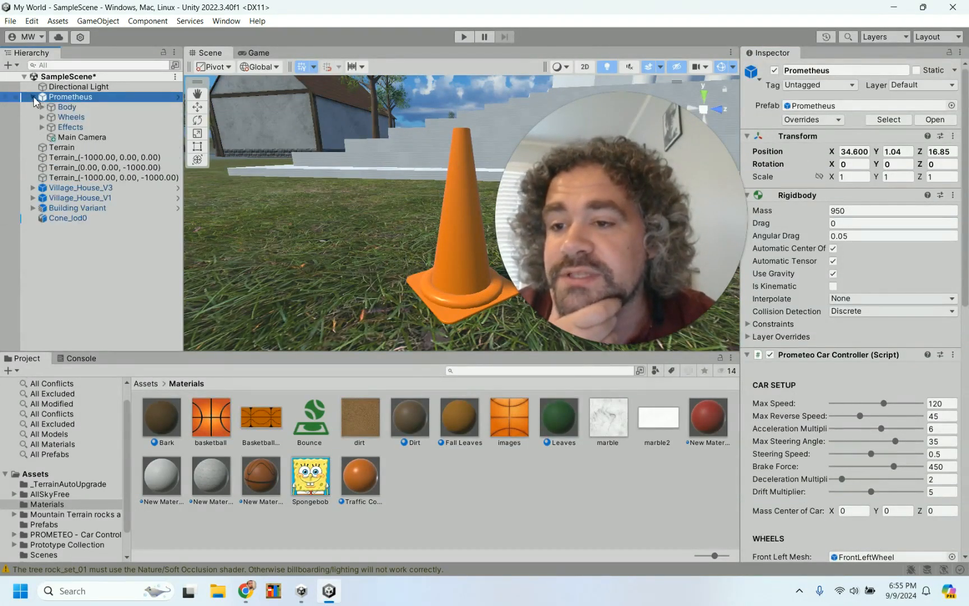
left_click(67, 107)
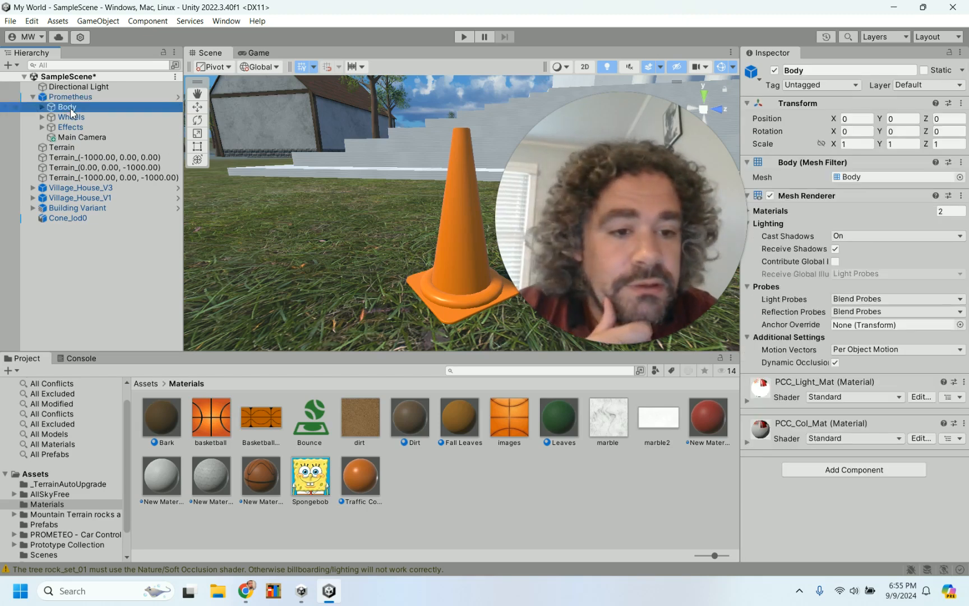
left_click(42, 107)
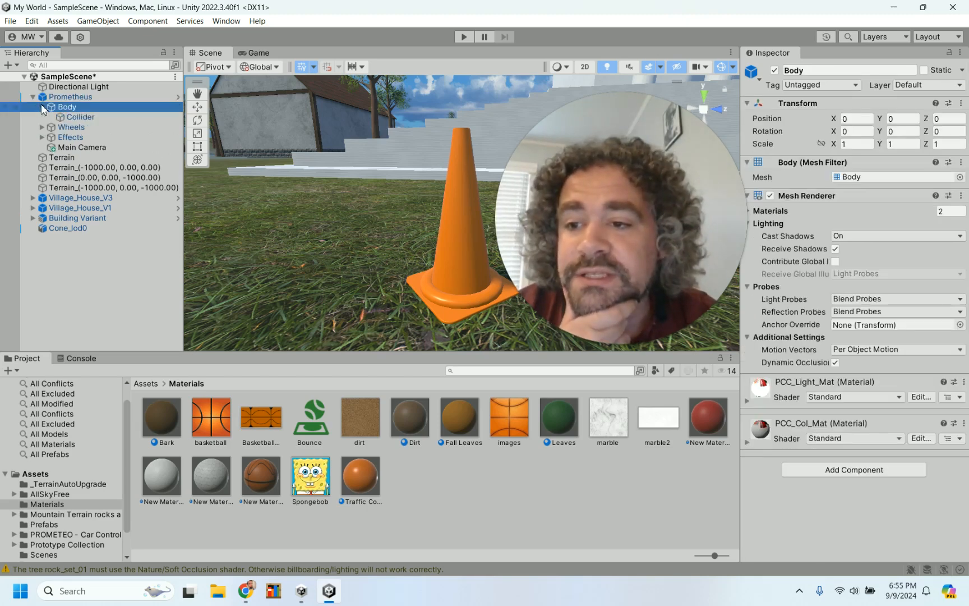
left_click(77, 117)
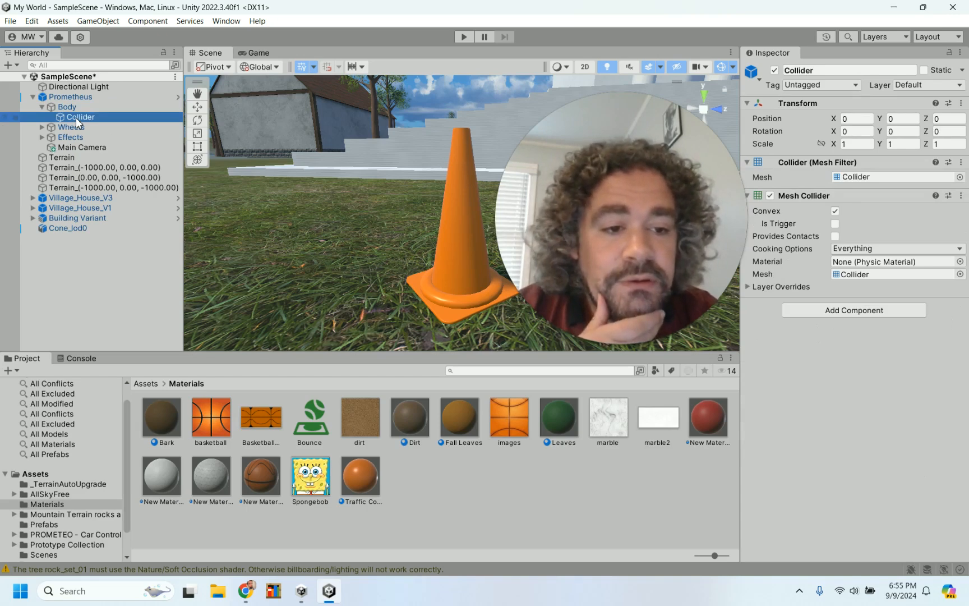
left_click(47, 129)
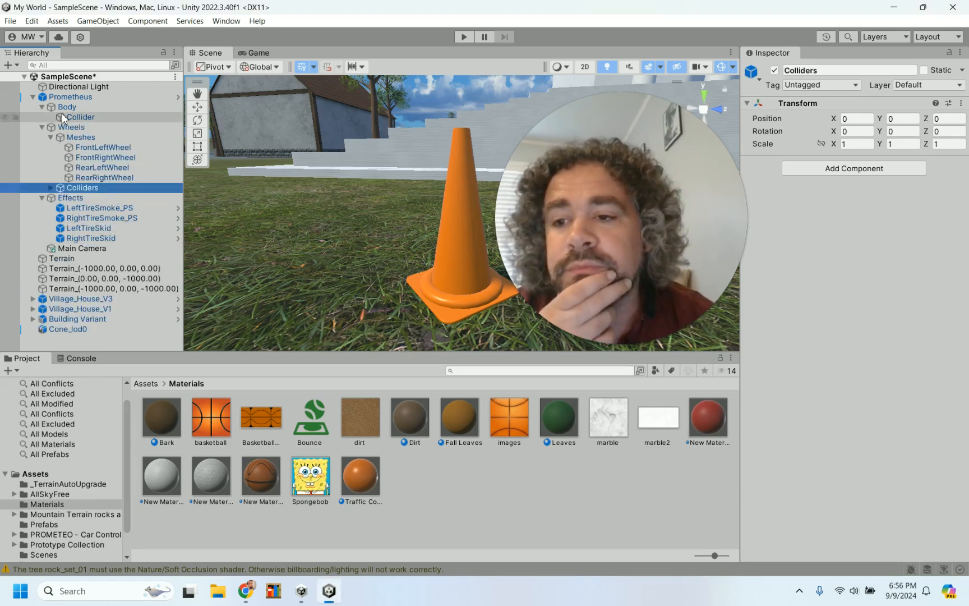
left_click(70, 100)
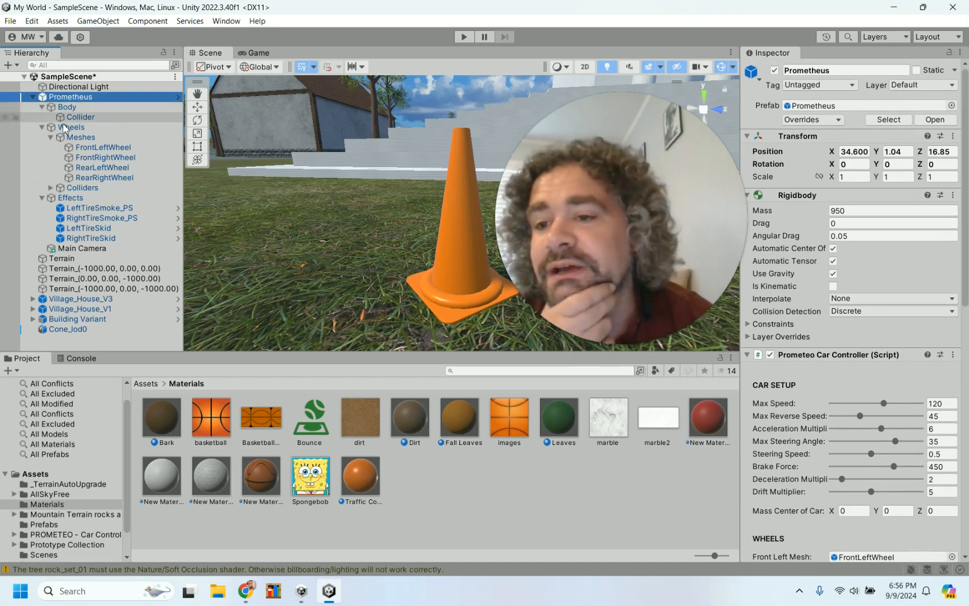
left_click(42, 106)
left_click(42, 117)
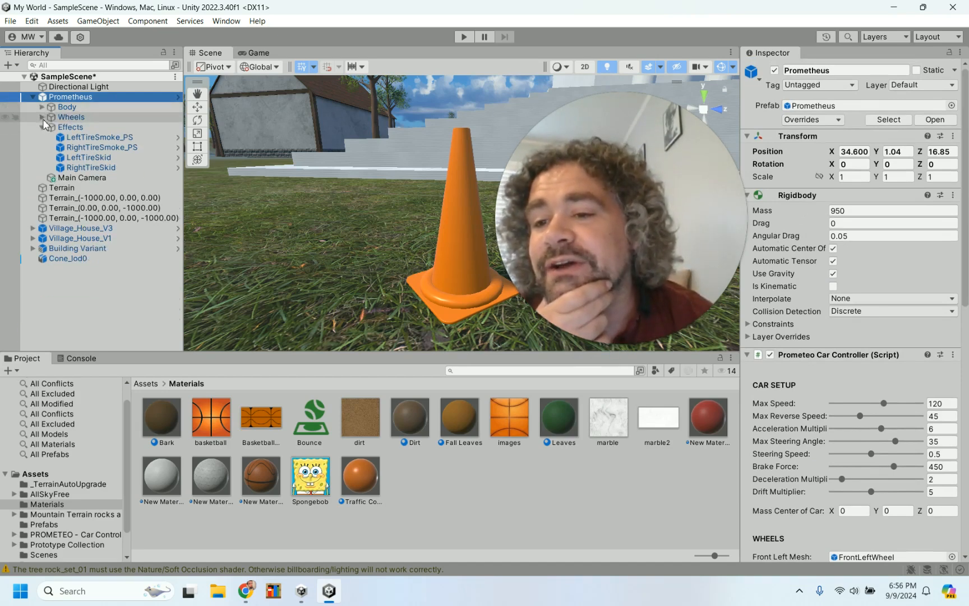
left_click(43, 128)
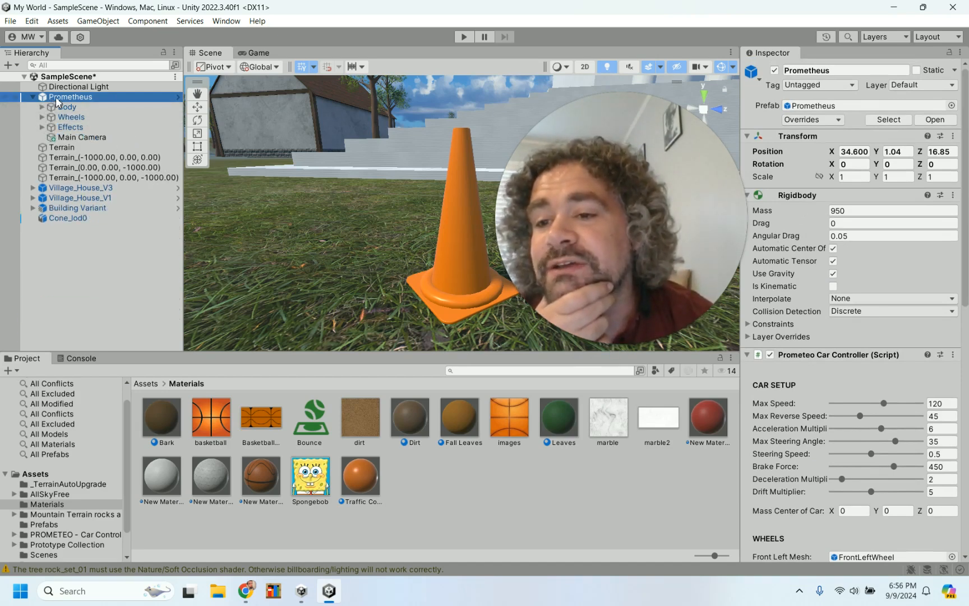
left_click(33, 97)
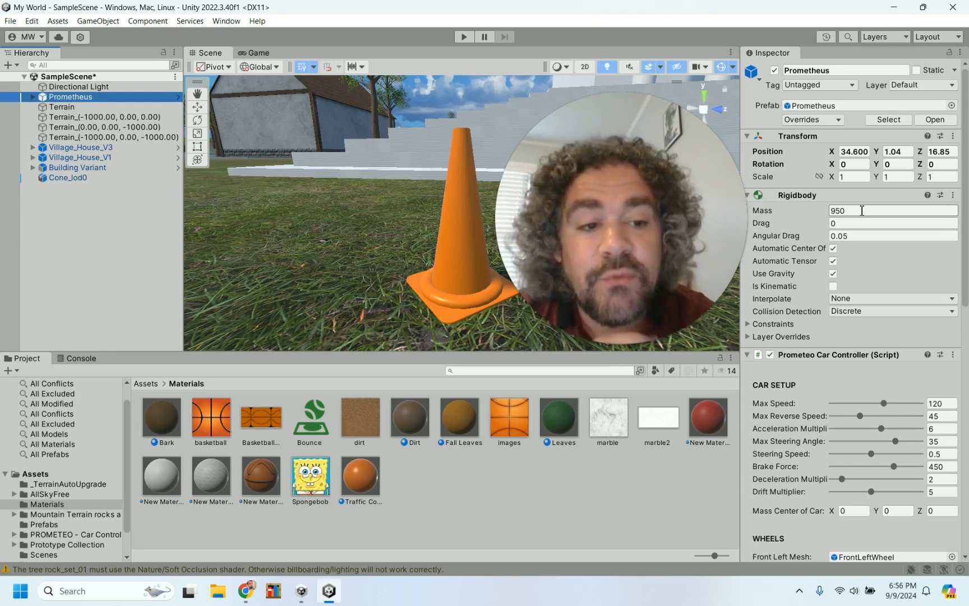
- Select the traffic cone again and bring its Rigidbody settings into view
left_click(473, 282)
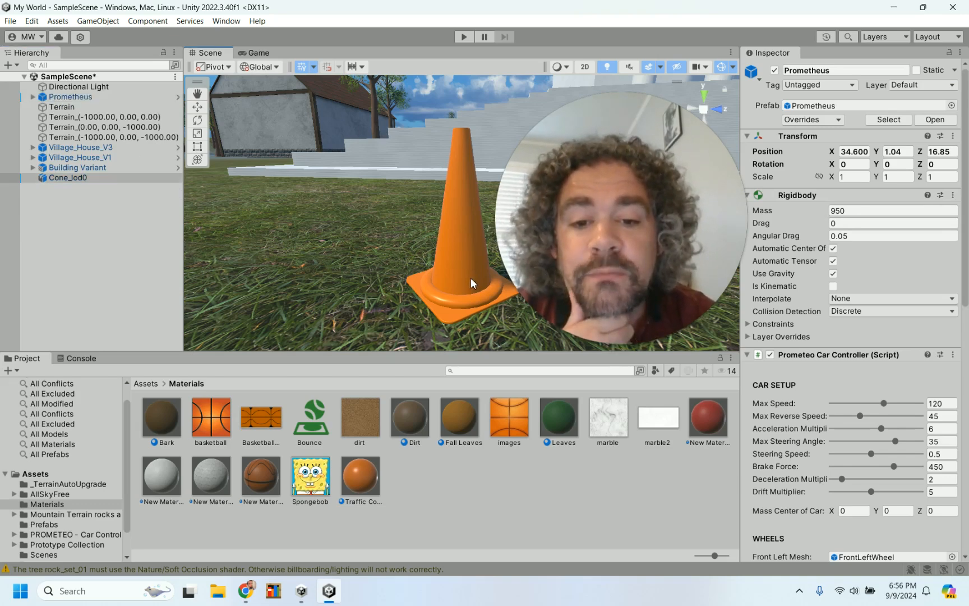
scroll(779, 415, "down", 3)
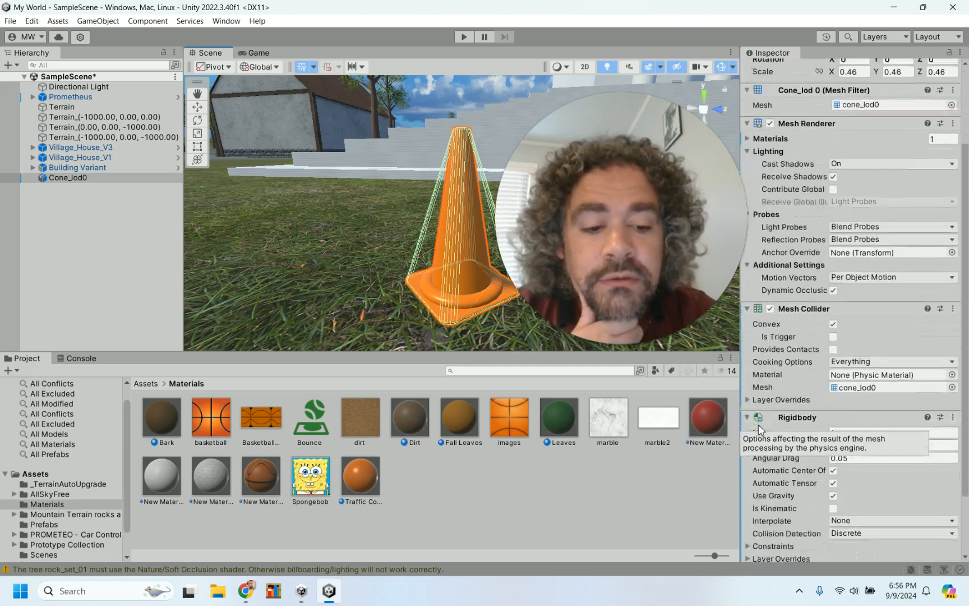
scroll(796, 402, "down", 2)
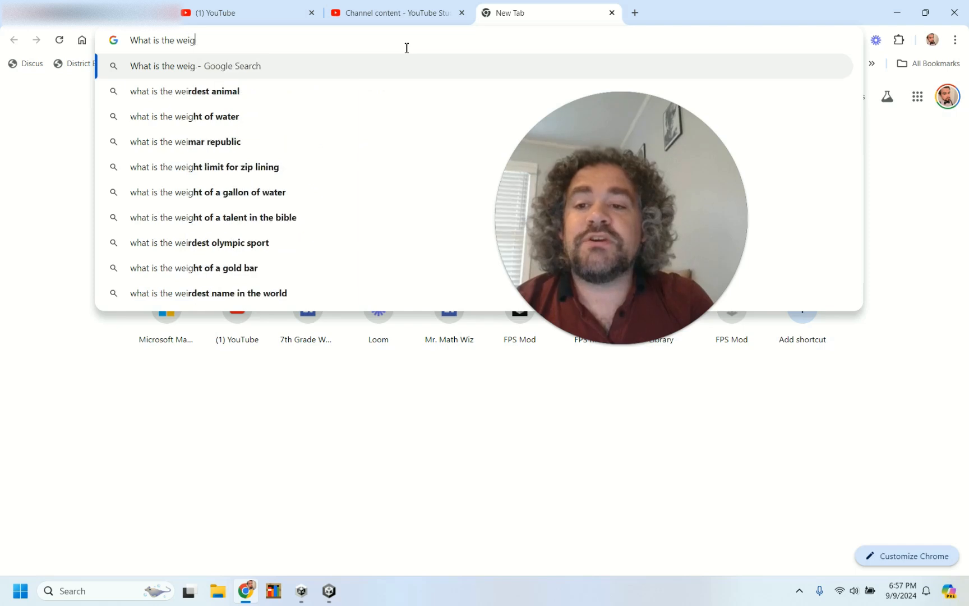
- Search the web for "What is the weight of a car in kg"
type("ht ")
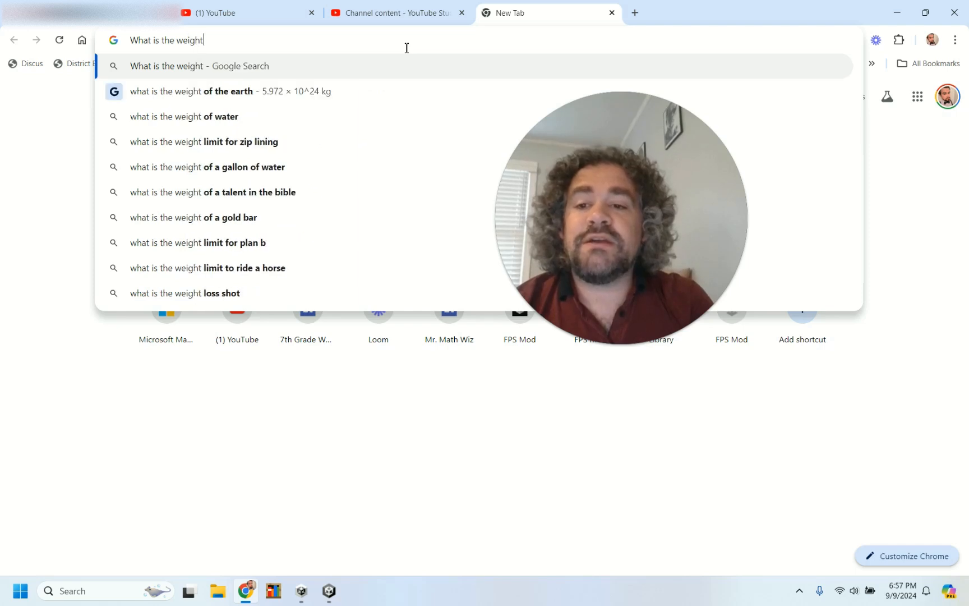
type("of a")
key("BackSpace")
key("BackSpace")
key("BackSpace")
key("BackSpace")
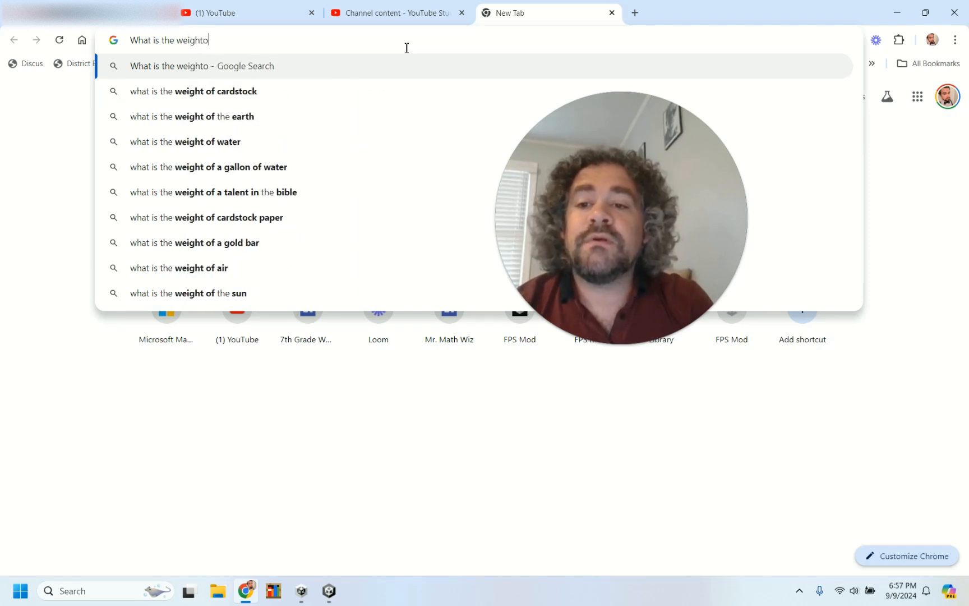
type("of a ca")
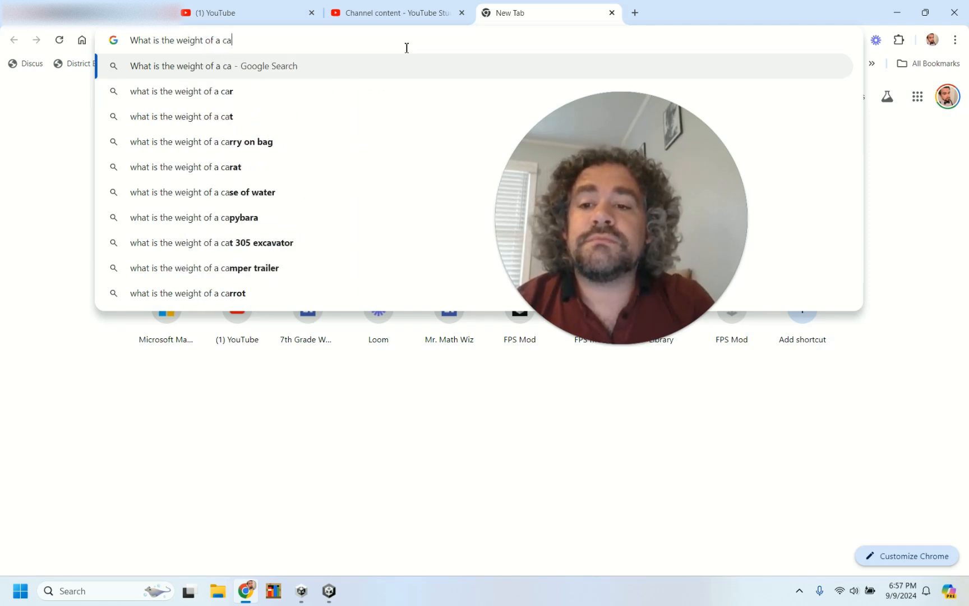
type("r in kg")
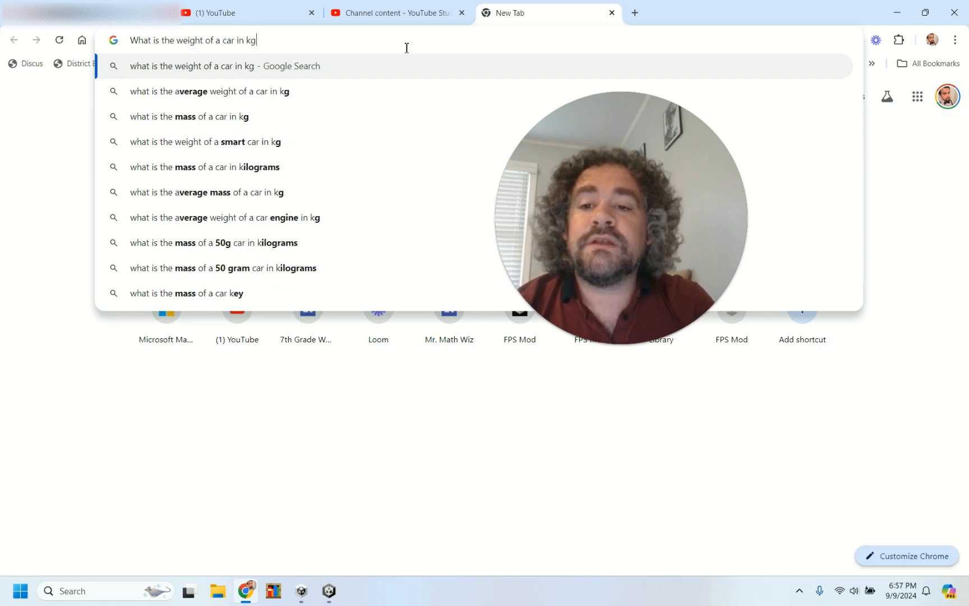
key("Return")
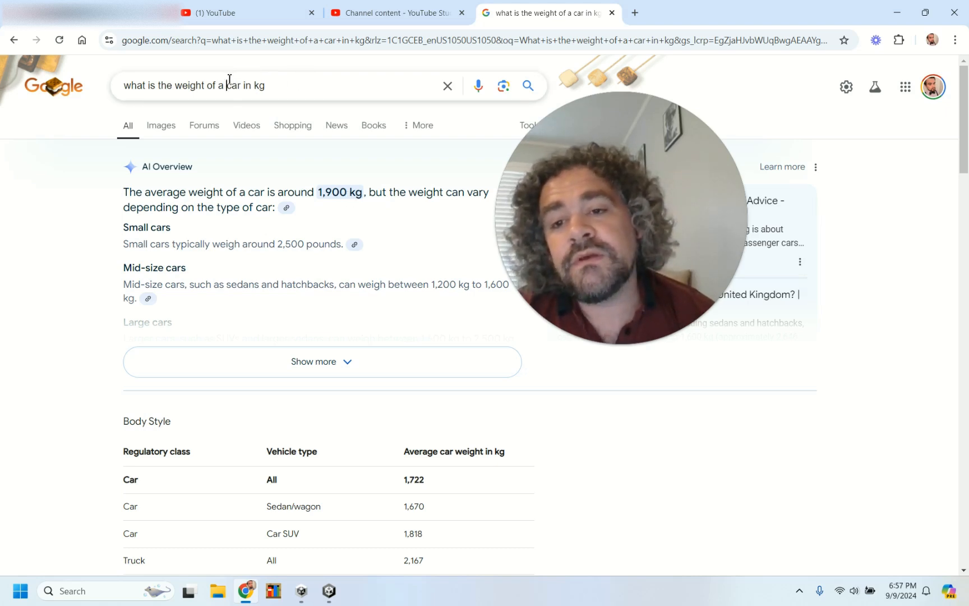
- Change the web search to "what is the weight of a traffic cone in kg" and run it
left_click_drag(240, 83, 241, 83)
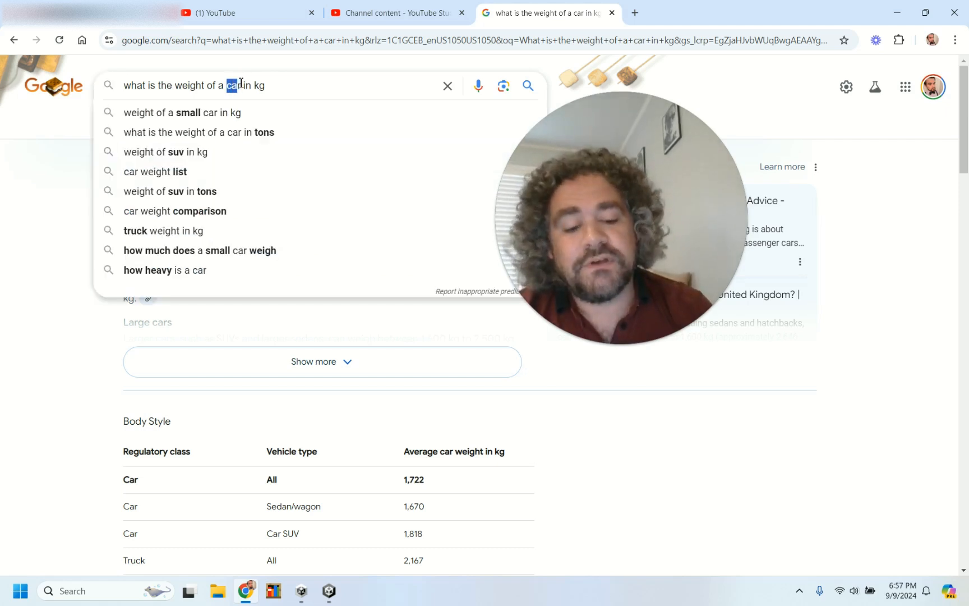
key("BackSpace")
type("traffic")
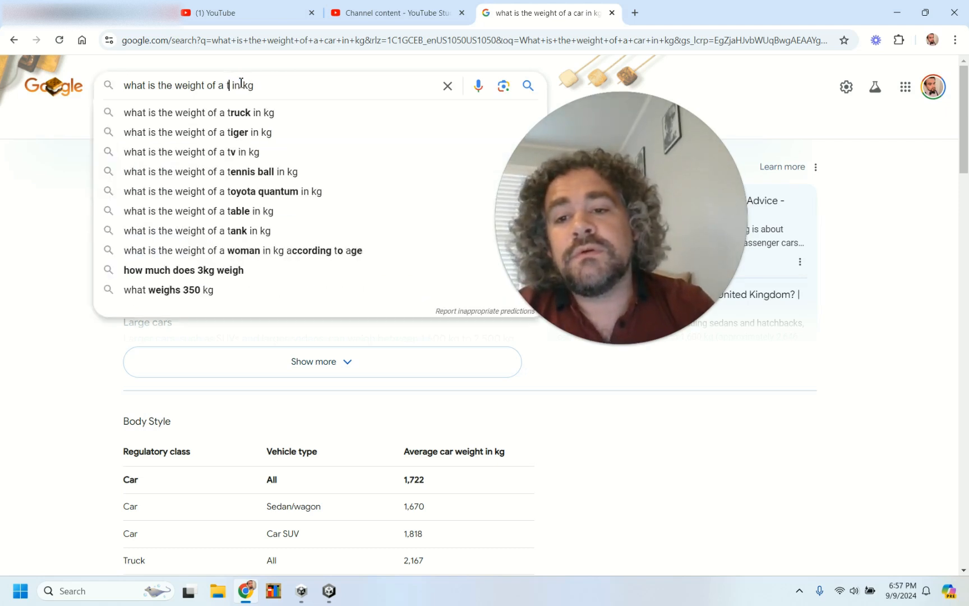
type(" cone")
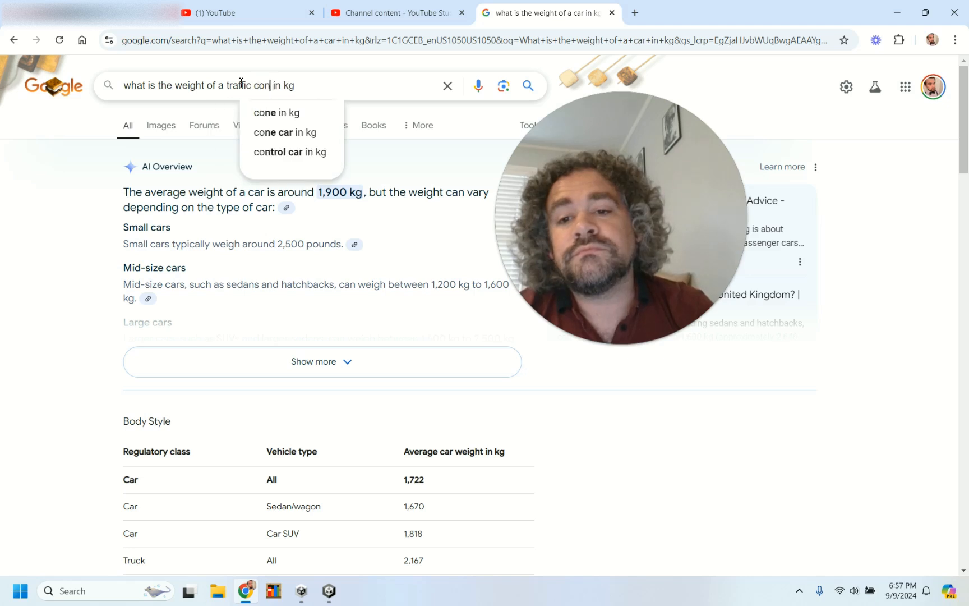
key("Return")
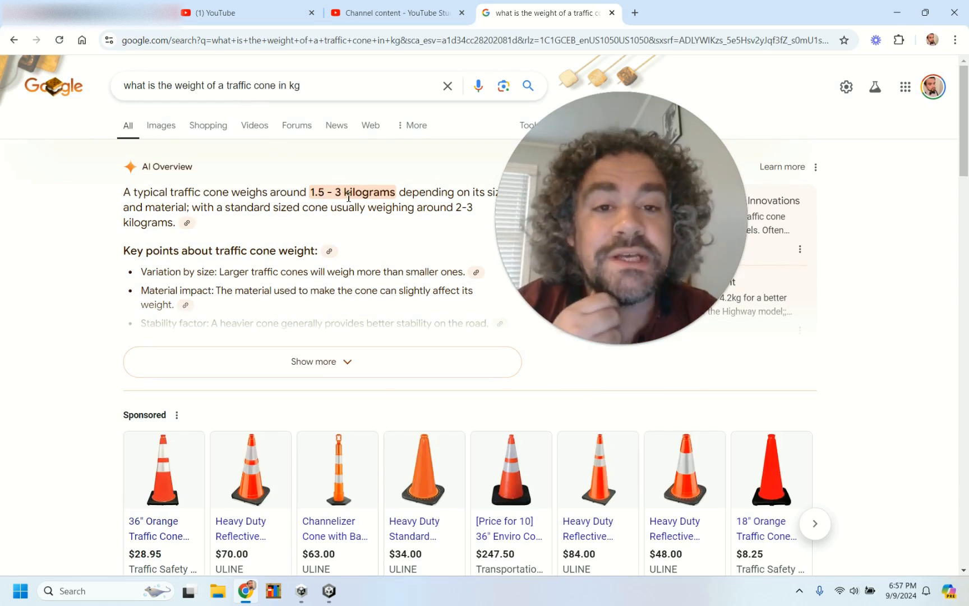
- Return to Unity and set the traffic cone's Rigidbody mass to 2
left_click(328, 594)
left_click(836, 353)
type("0.")
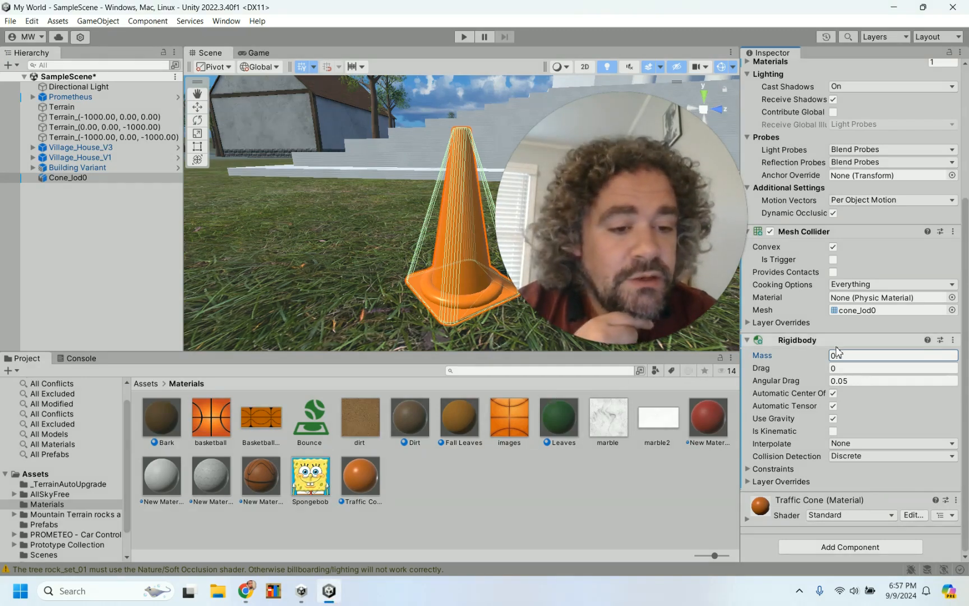
type("1")
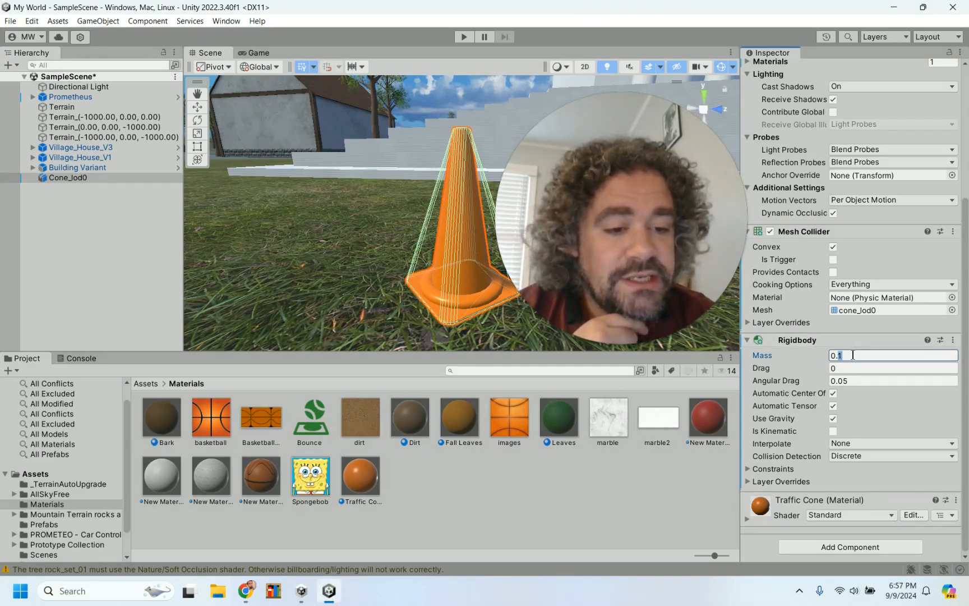
key("BackSpace")
key("BackSpace")
key("BackSpace")
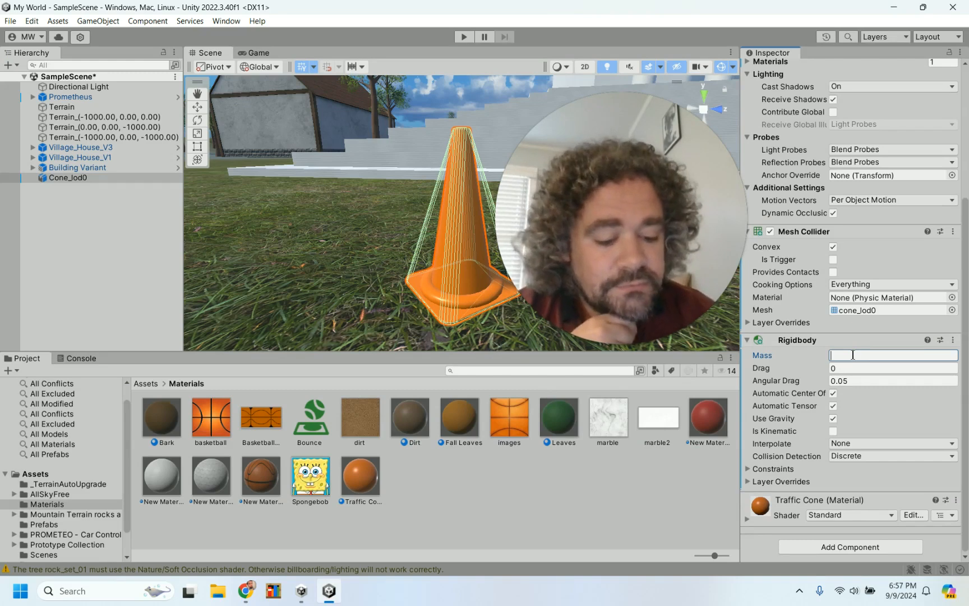
type("2")
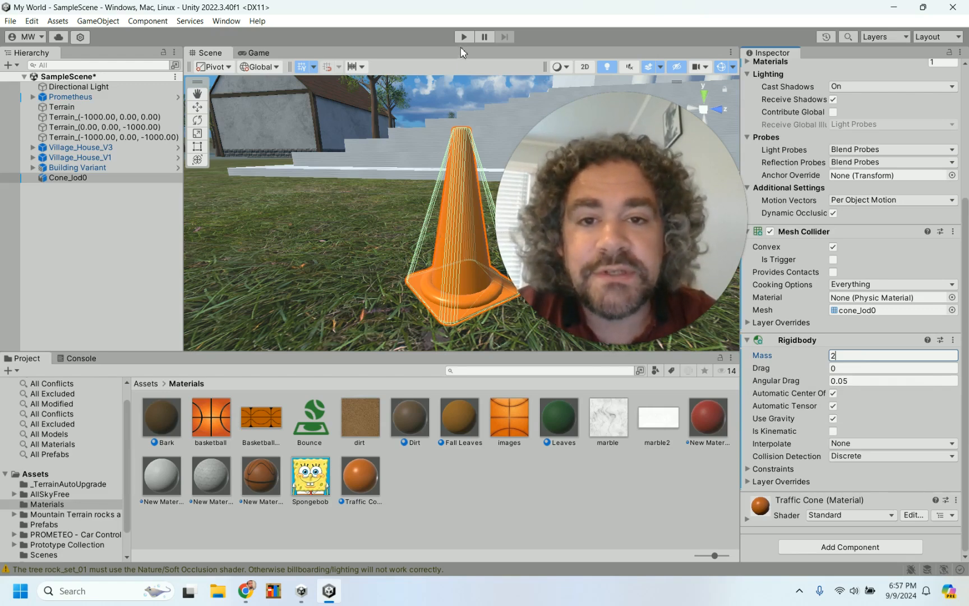
left_click_drag(538, 148, 761, 389)
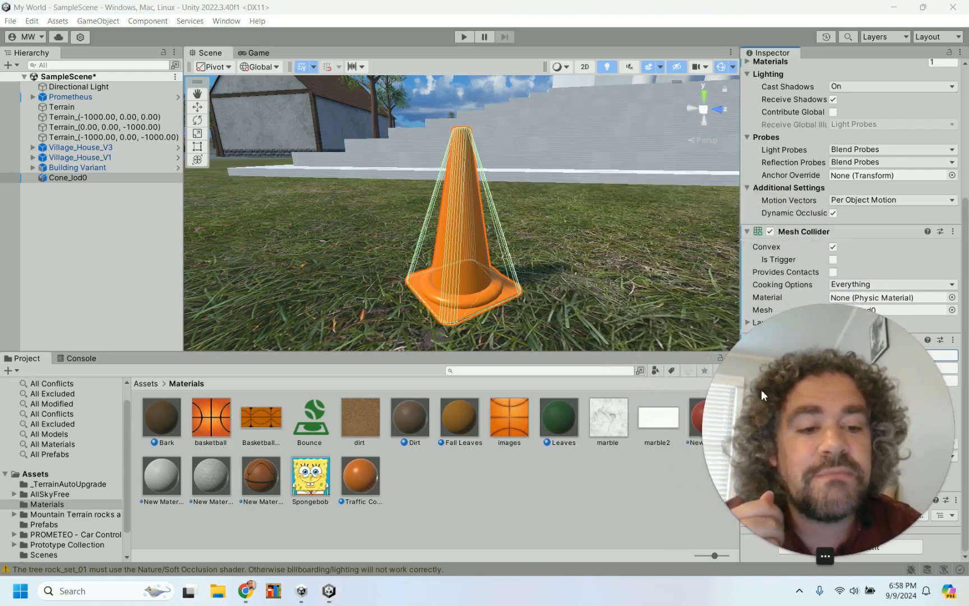
- Play-test the scene by driving the car around past the domed building's stairs and into the traffic cone
left_click(466, 37)
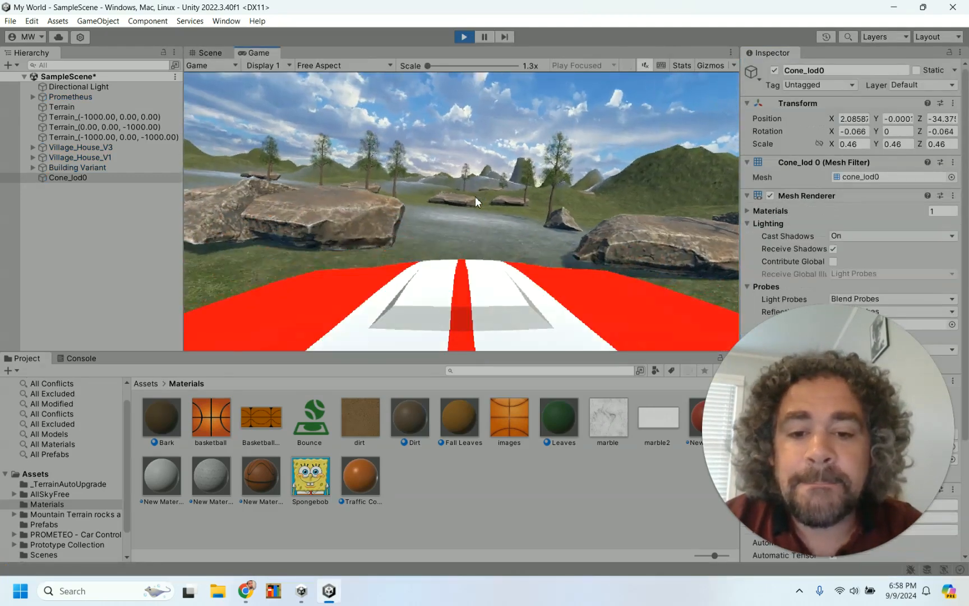
key("w")
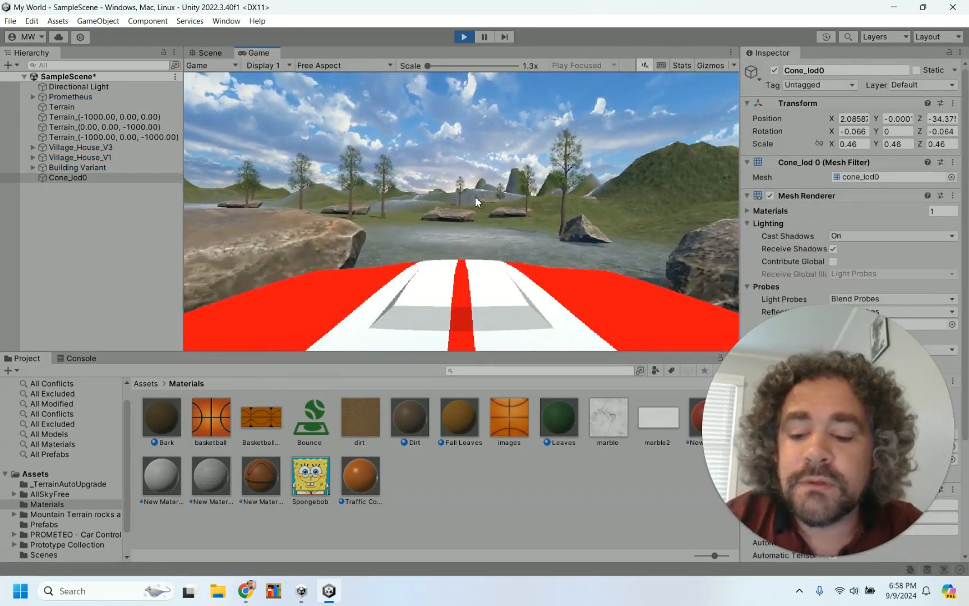
key("a")
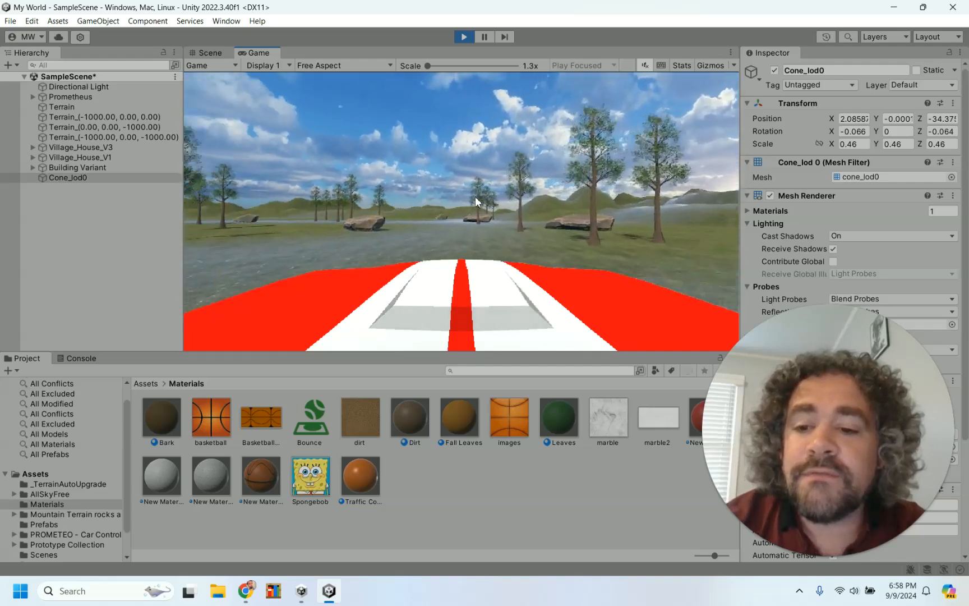
key("a")
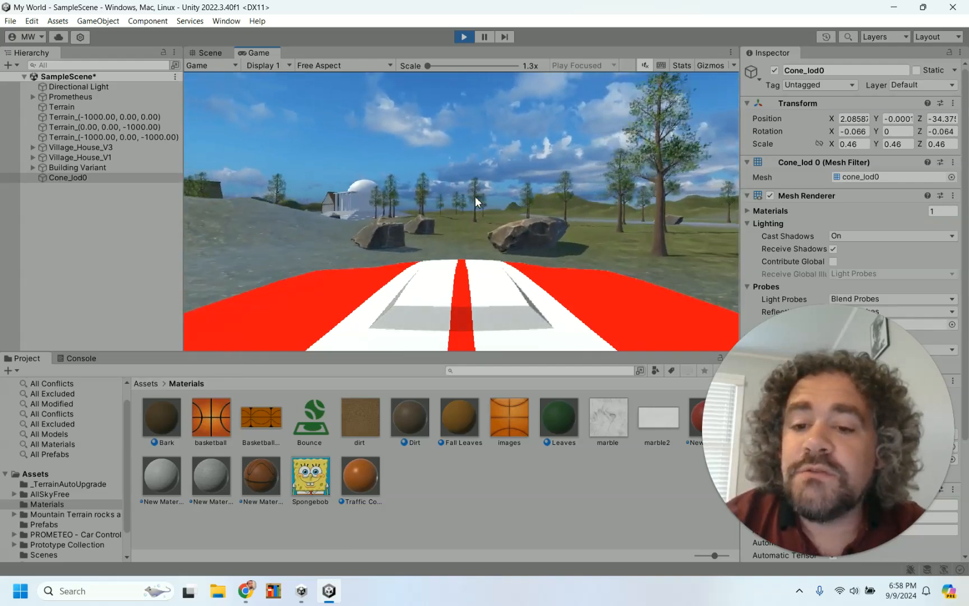
key("d")
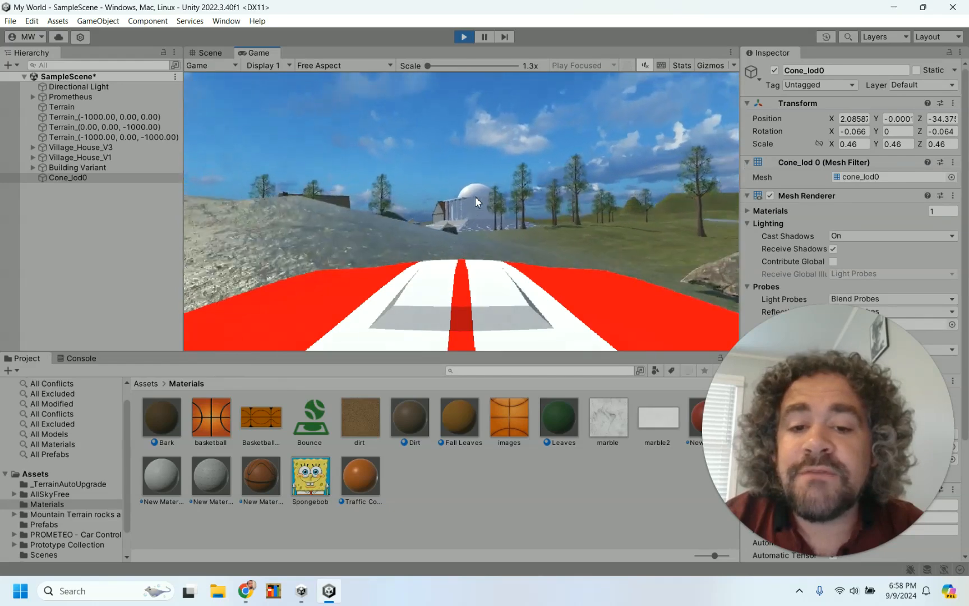
key("d")
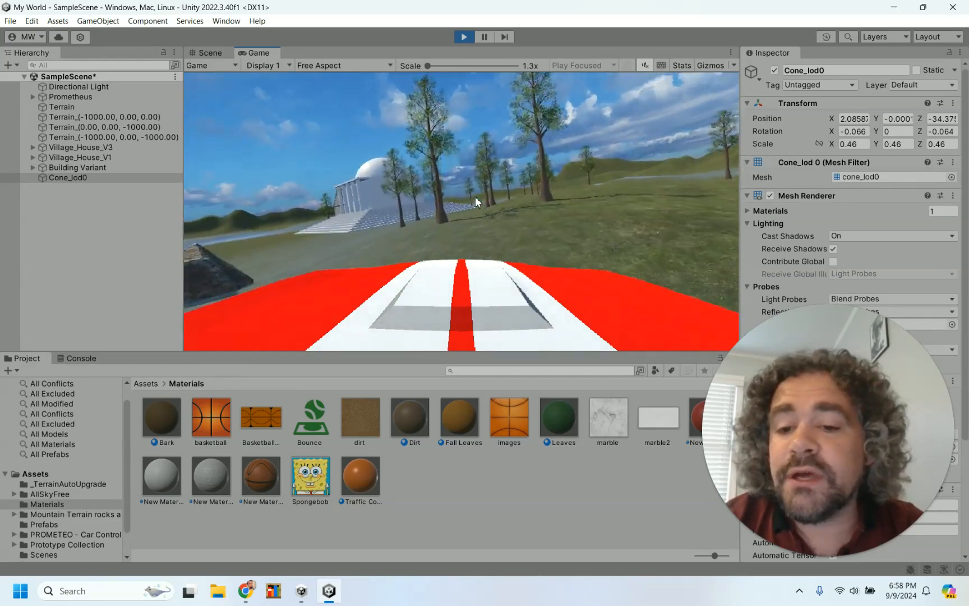
key("a")
key("a")
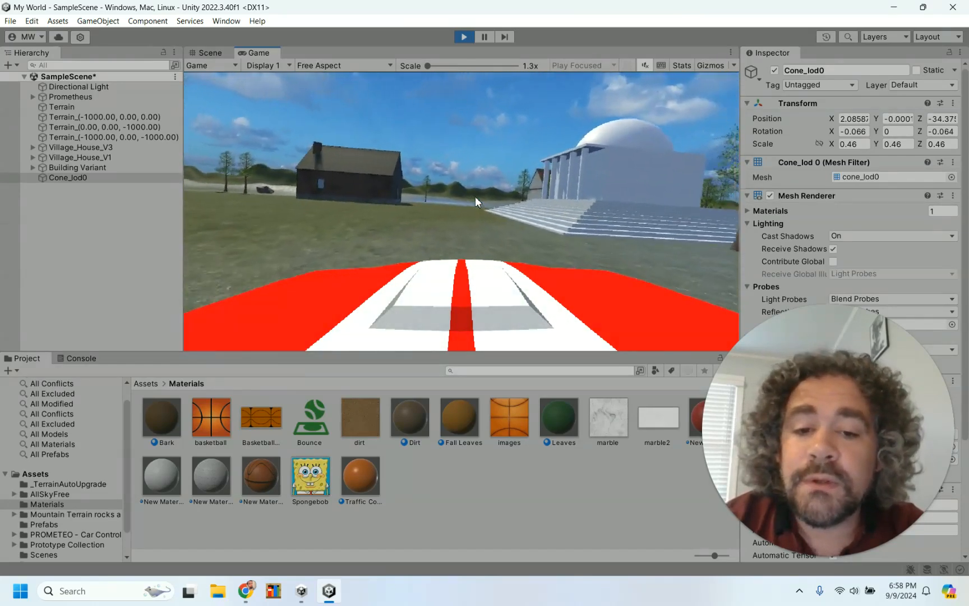
key("w")
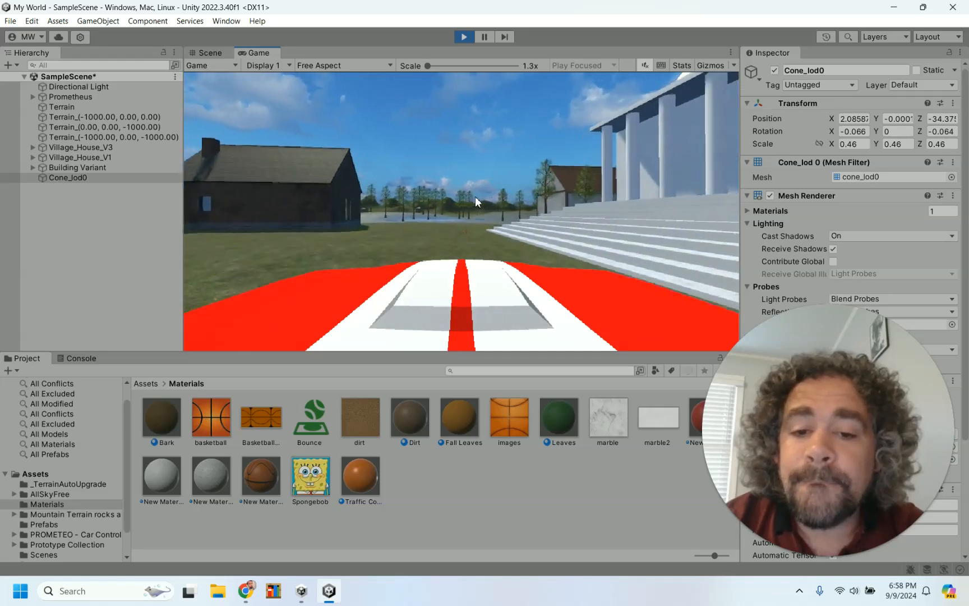
key("w")
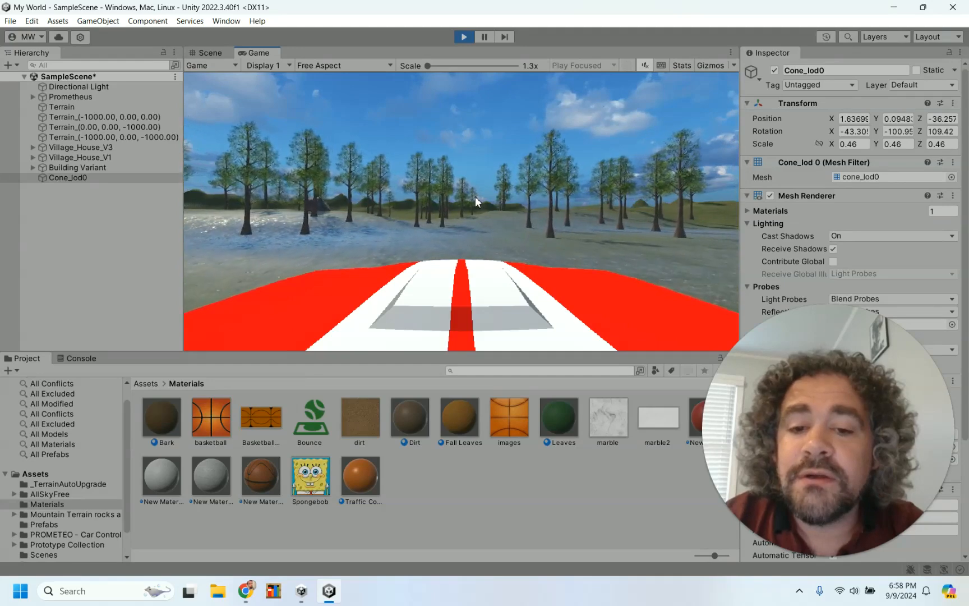
- Reverse the car past the stairs, approach the struck cone again to check its size, and end the play test
key("s")
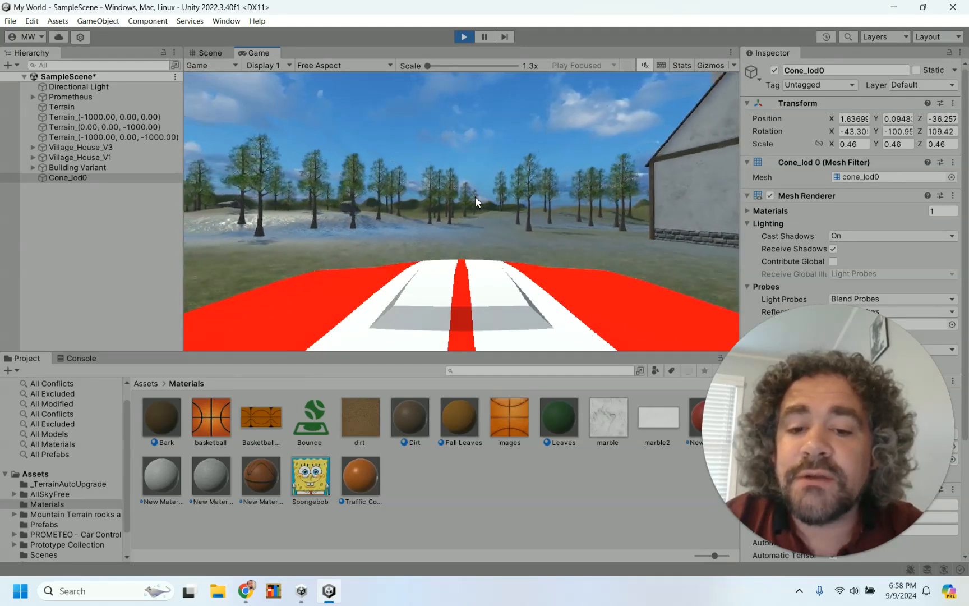
key("s")
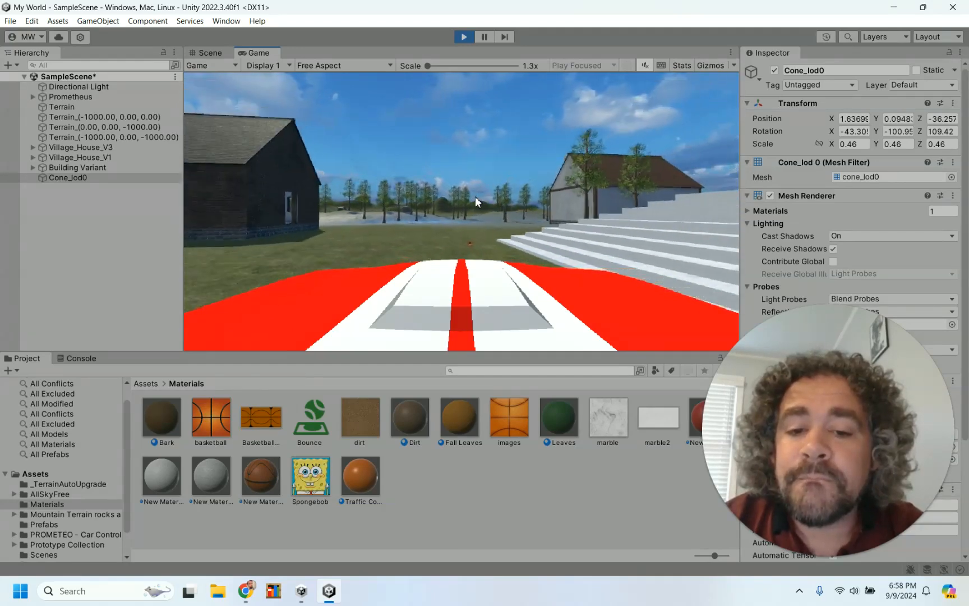
key("w")
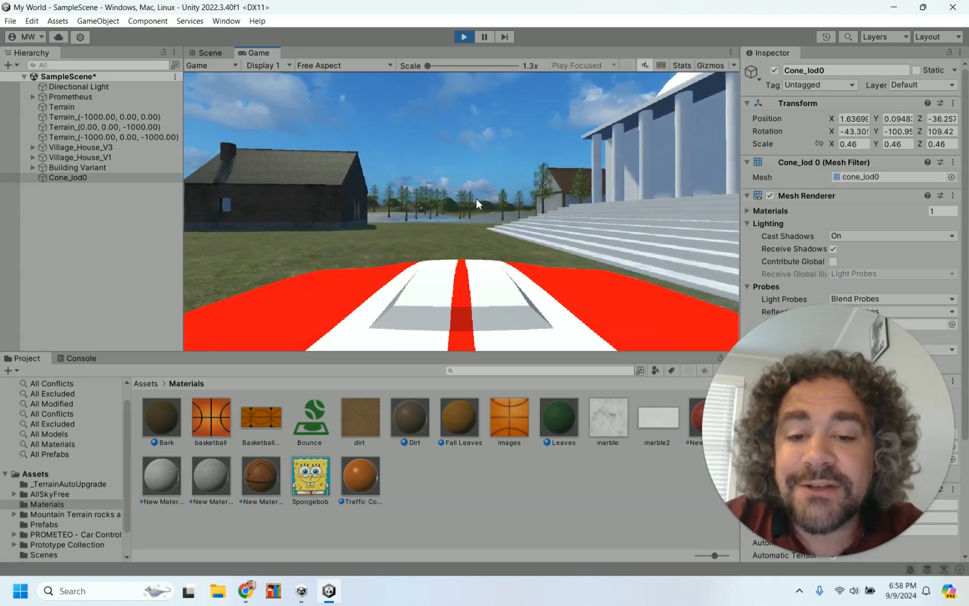
key("w")
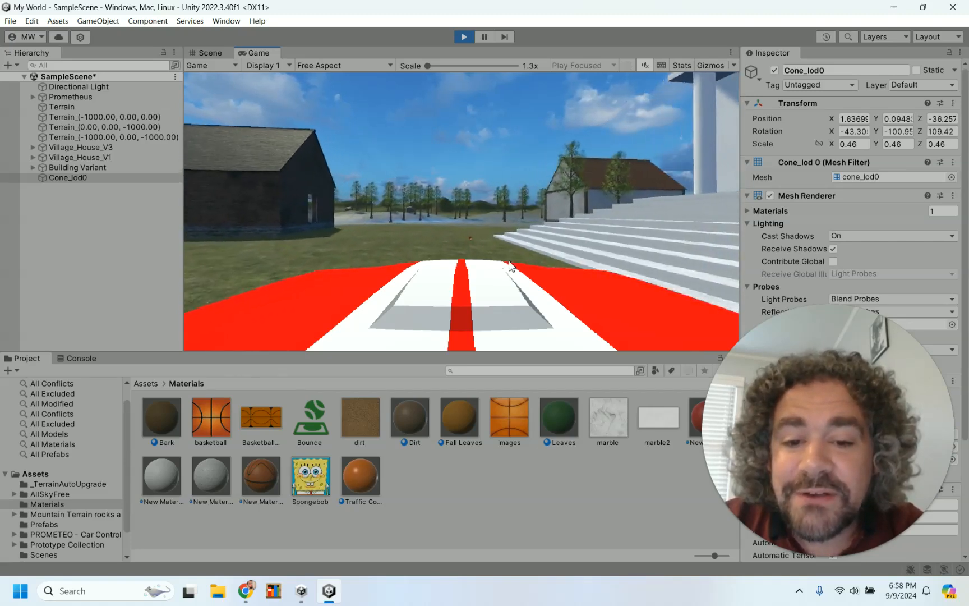
key("w")
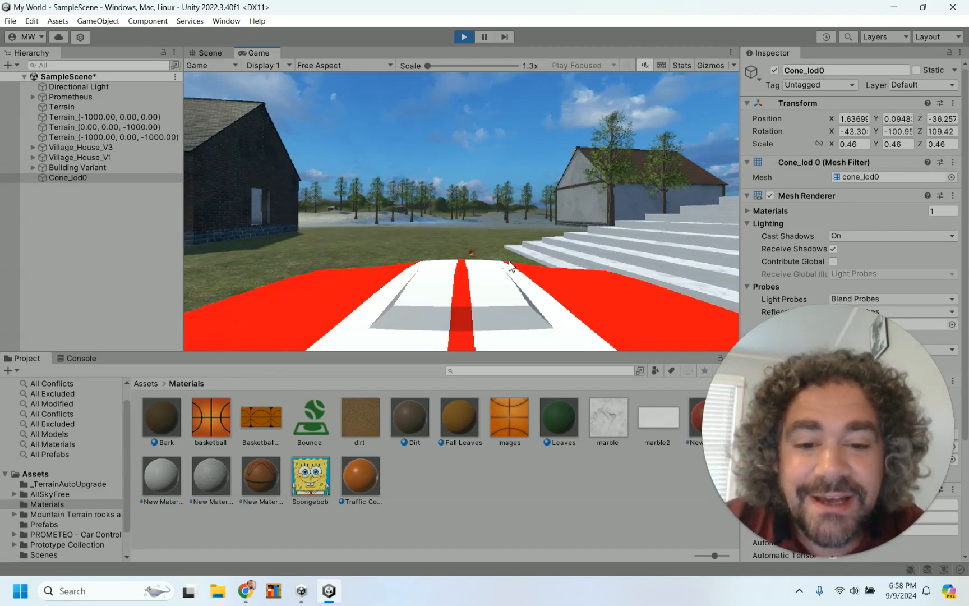
left_click(464, 36)
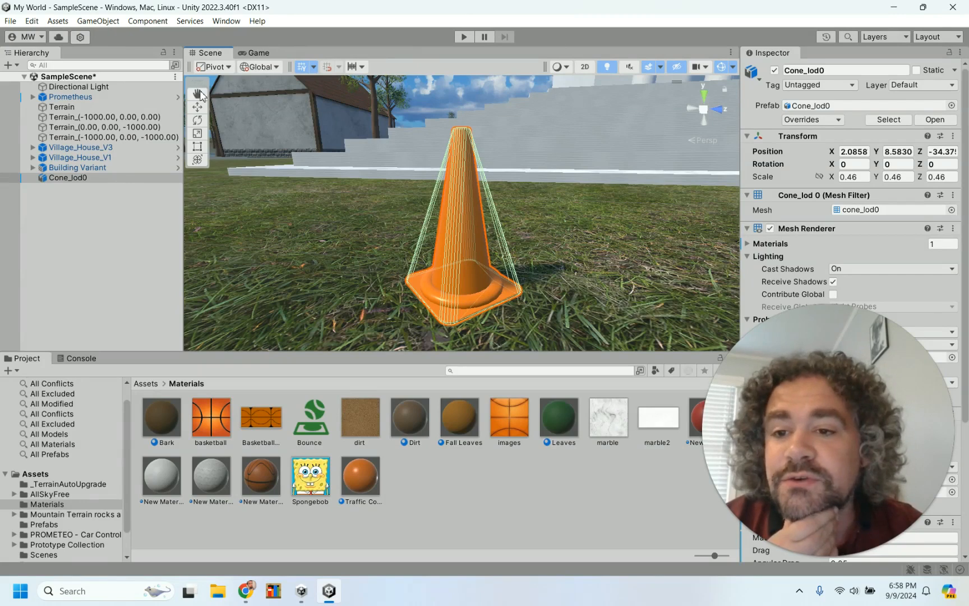
- Scale the traffic cone up uniformly to about 1.5 on all axes
left_click_drag(459, 287, 620, 339)
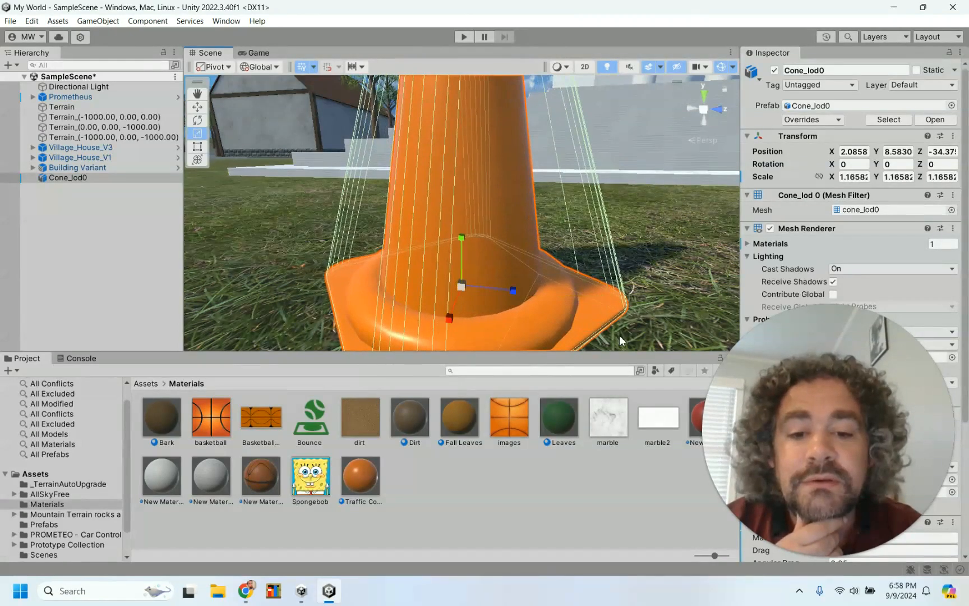
scroll(626, 282, "down", 10)
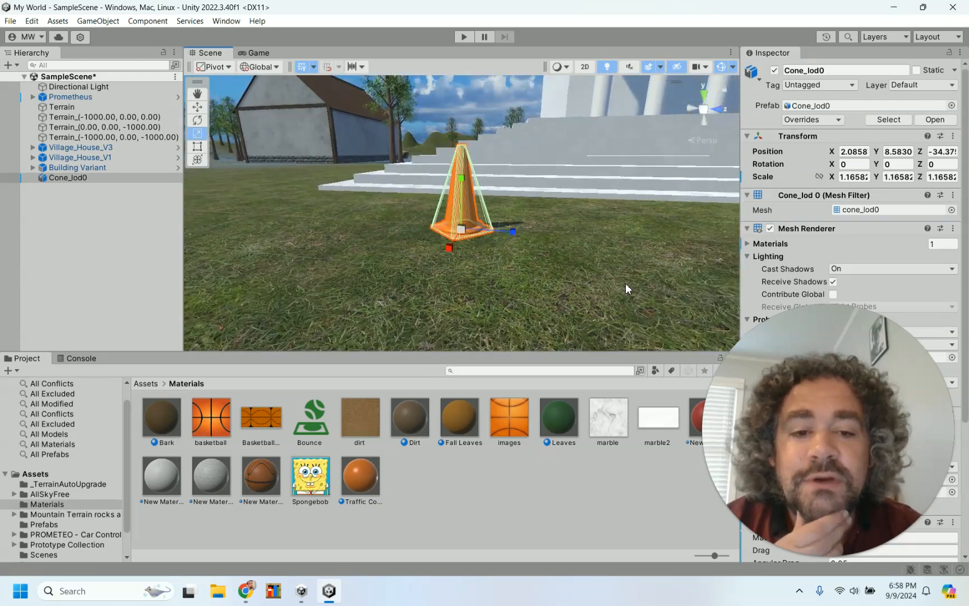
scroll(625, 283, "down", 3)
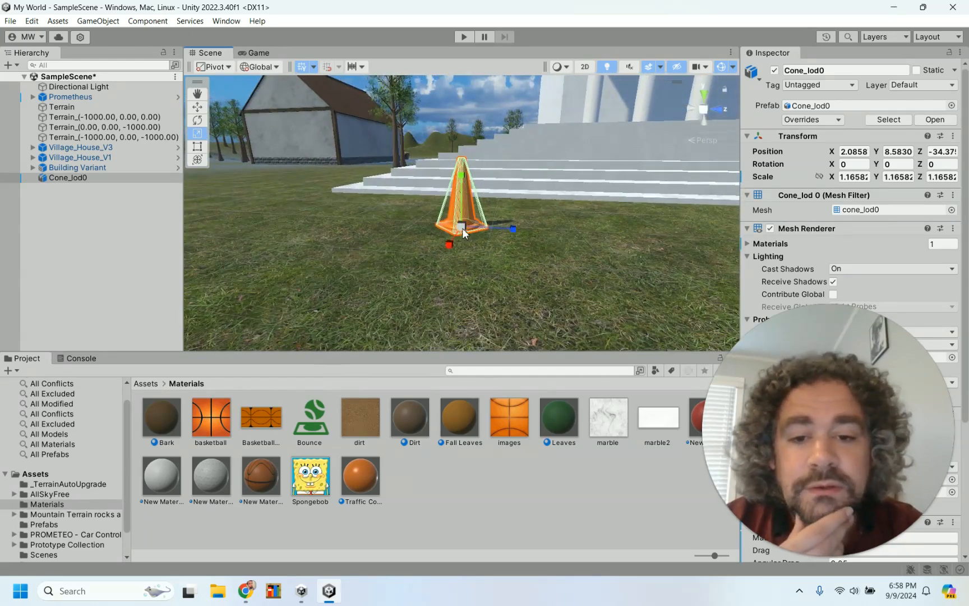
left_click_drag(472, 232, 501, 245)
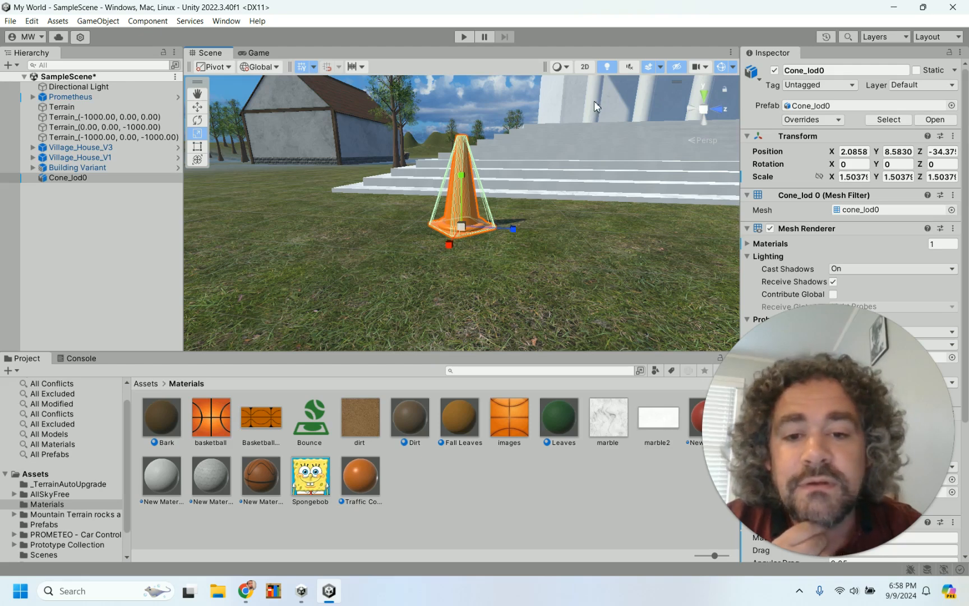
- Start a play test and drive the car from the rocks over the hills toward the domed building
left_click(465, 37)
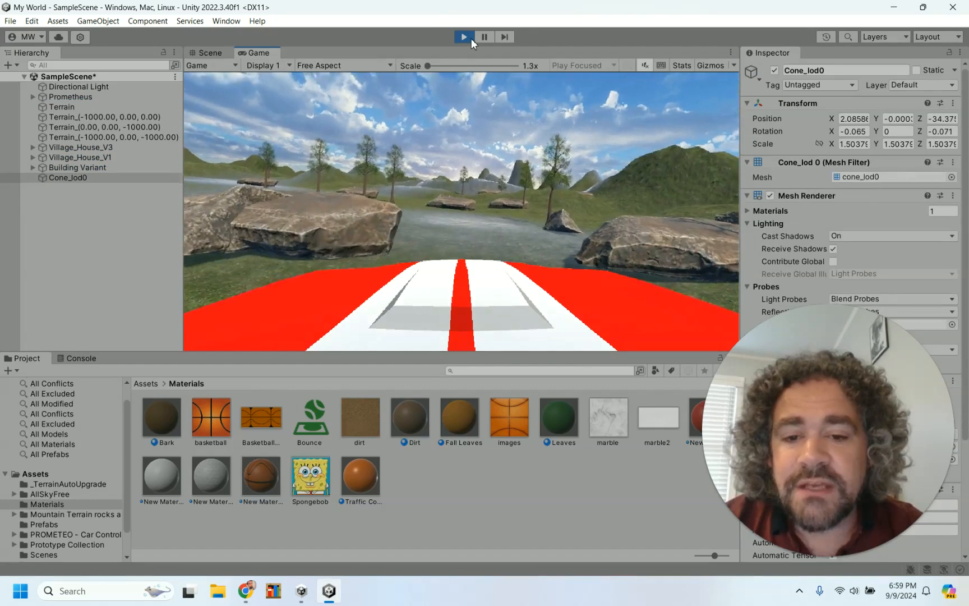
key("w")
key("a")
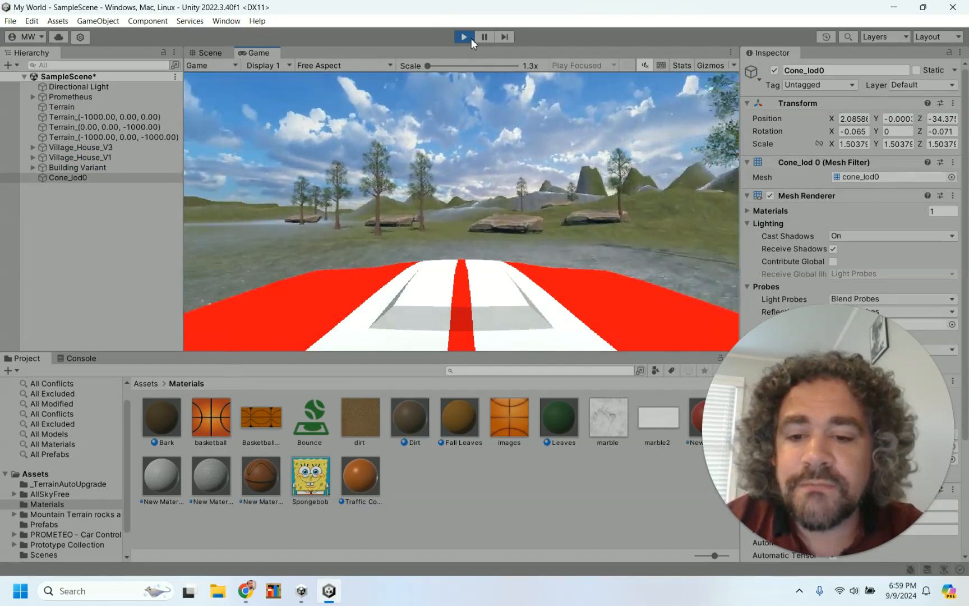
key("w")
key("a")
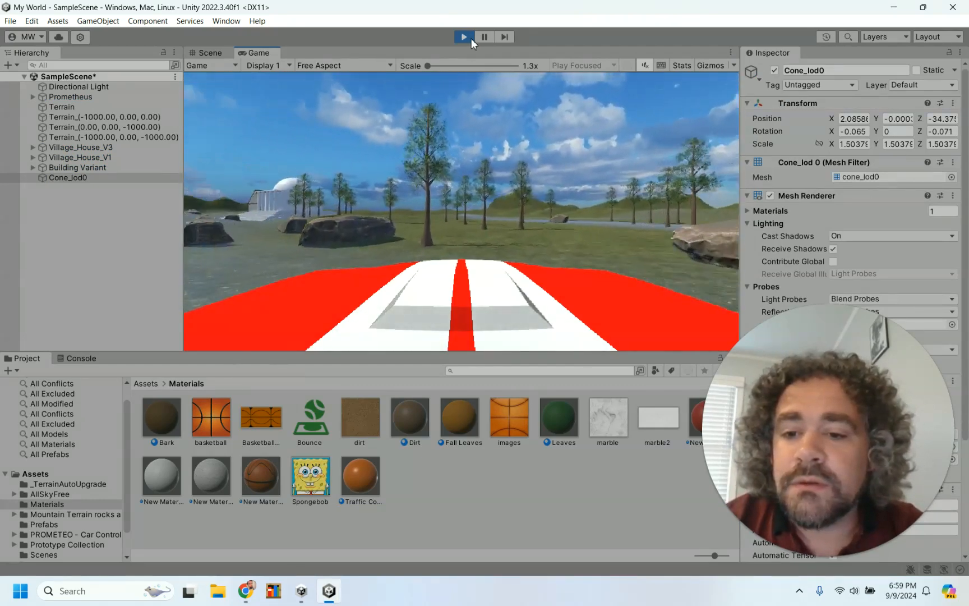
key("w")
key("a")
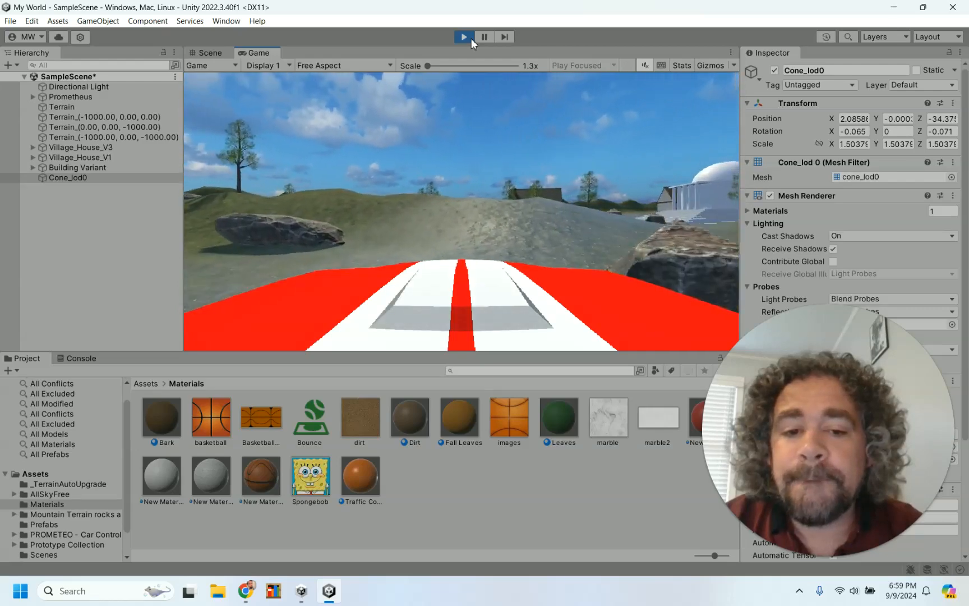
key("d")
key("w")
key("d")
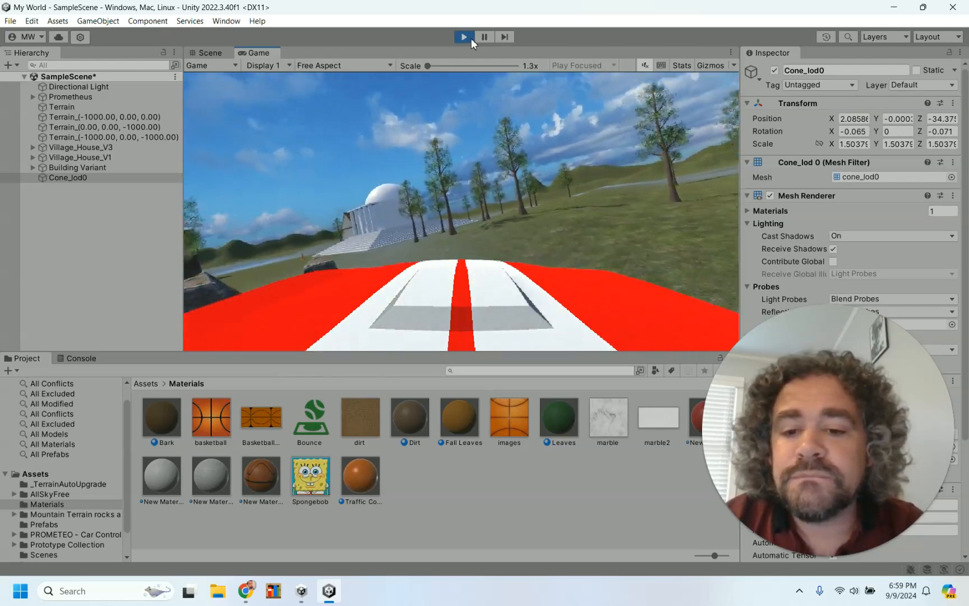
key("w")
key("a")
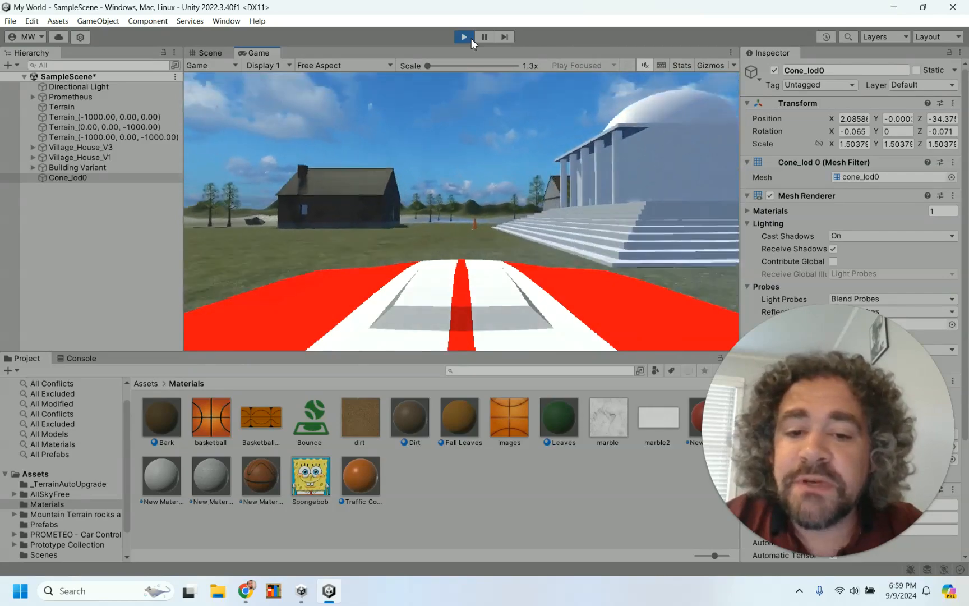
- Drive the car into the enlarged traffic cone and push it into the trees to check its collision
key("w")
key("d")
key("a")
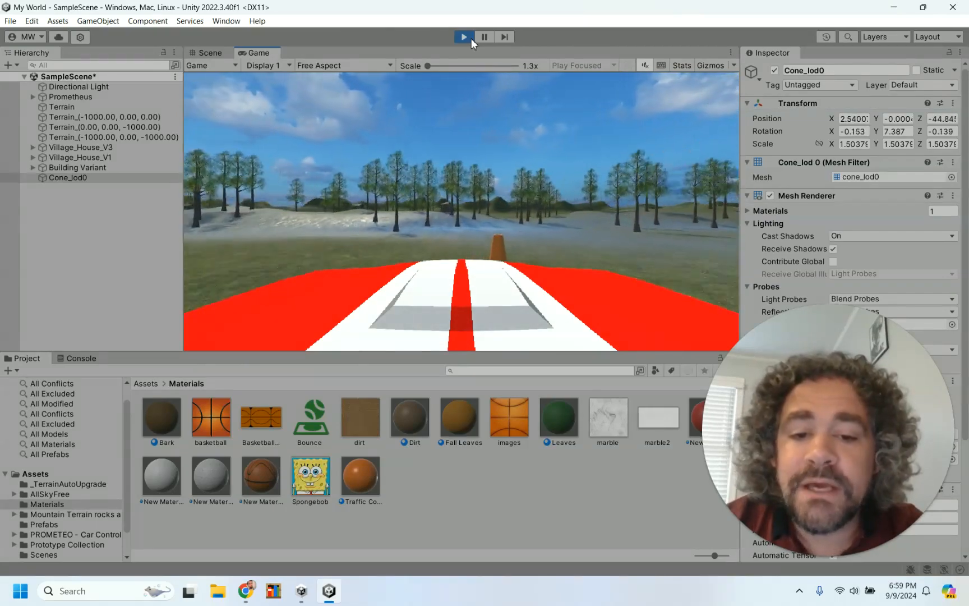
key("d")
key("w")
key("d")
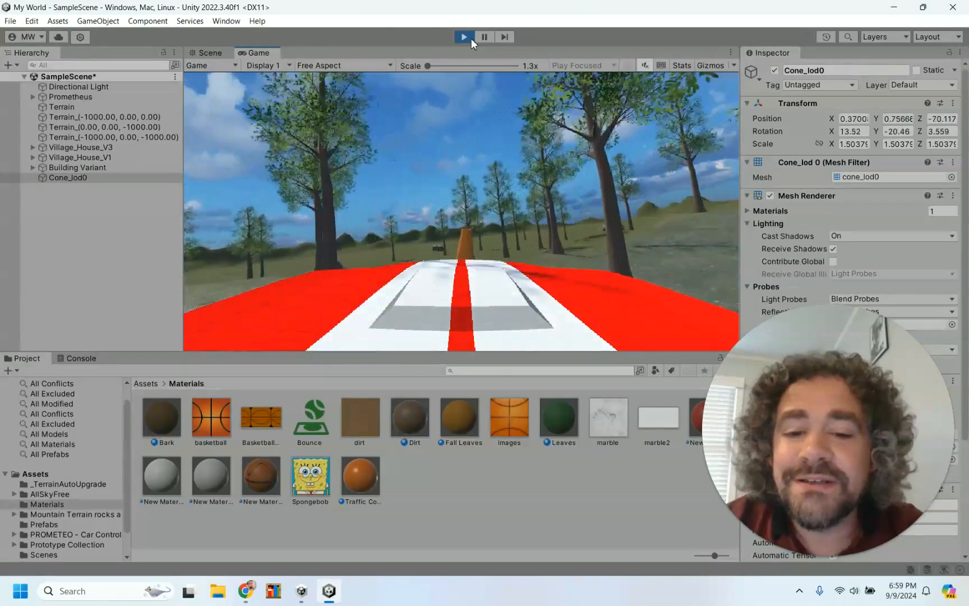
key("w")
key("s")
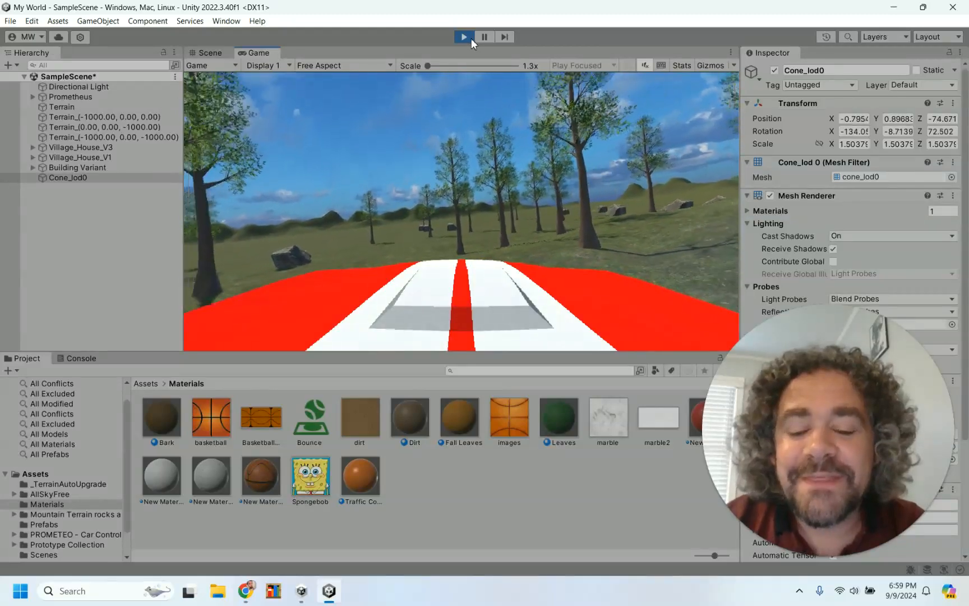
- Back away from the cone, drive past the village house to the domed building's stairs, and end the play test
key("s")
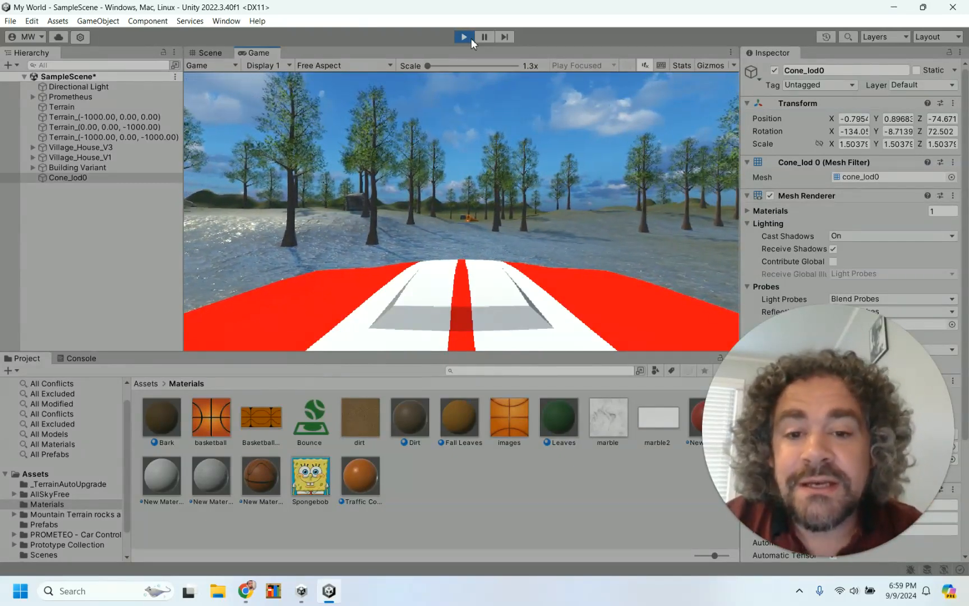
key("w")
key("d")
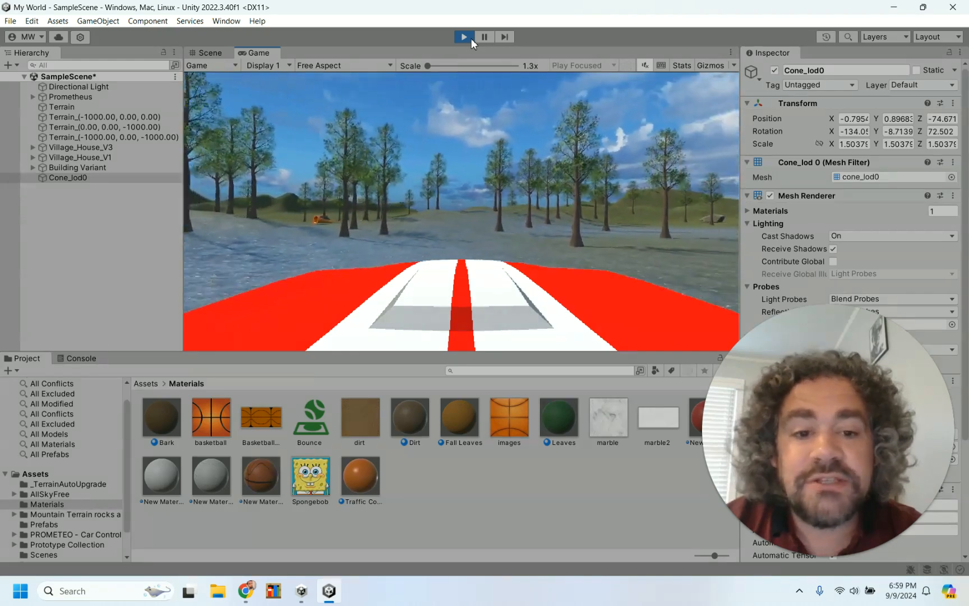
key("d")
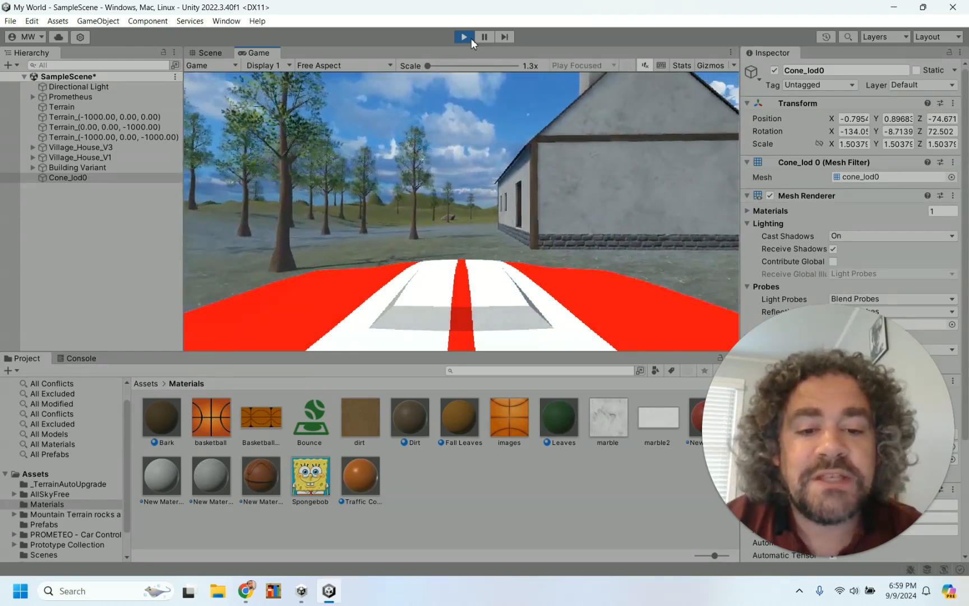
key("w")
key("d")
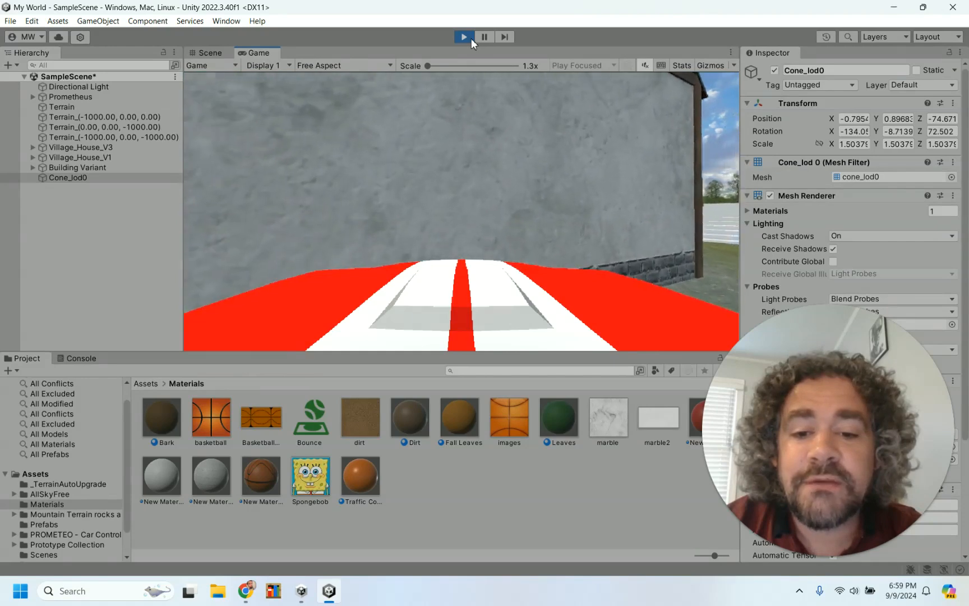
key("s")
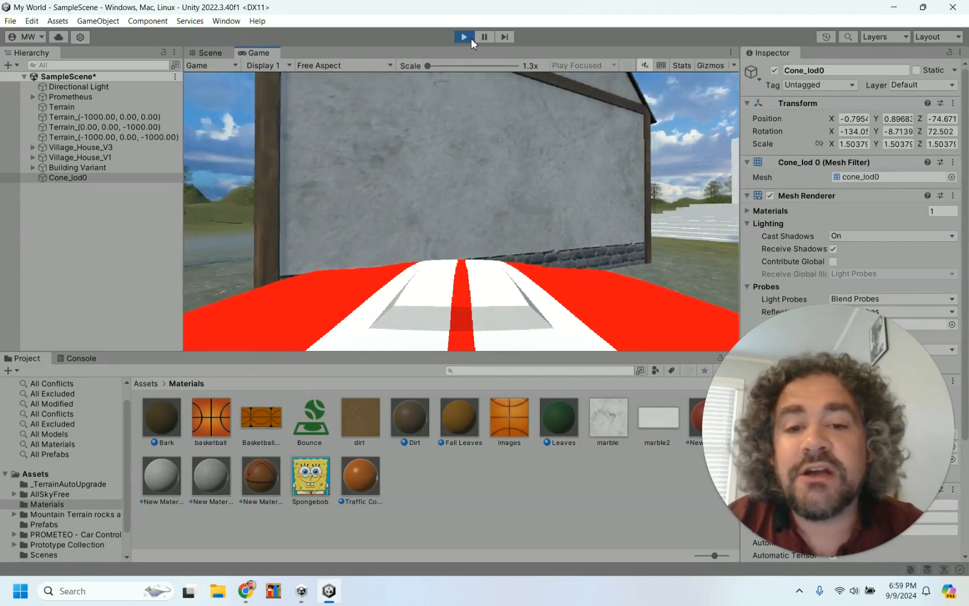
key("s")
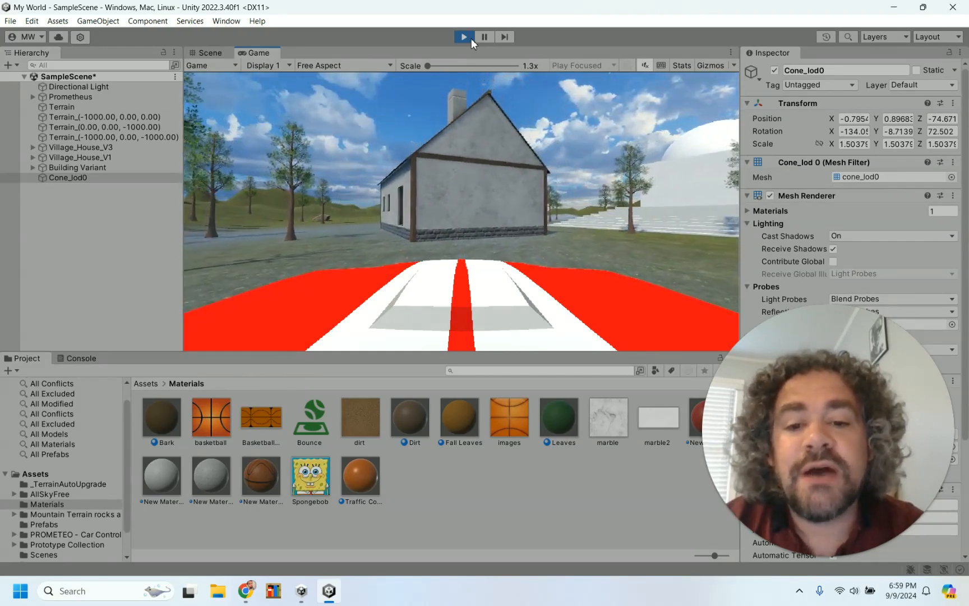
key("d")
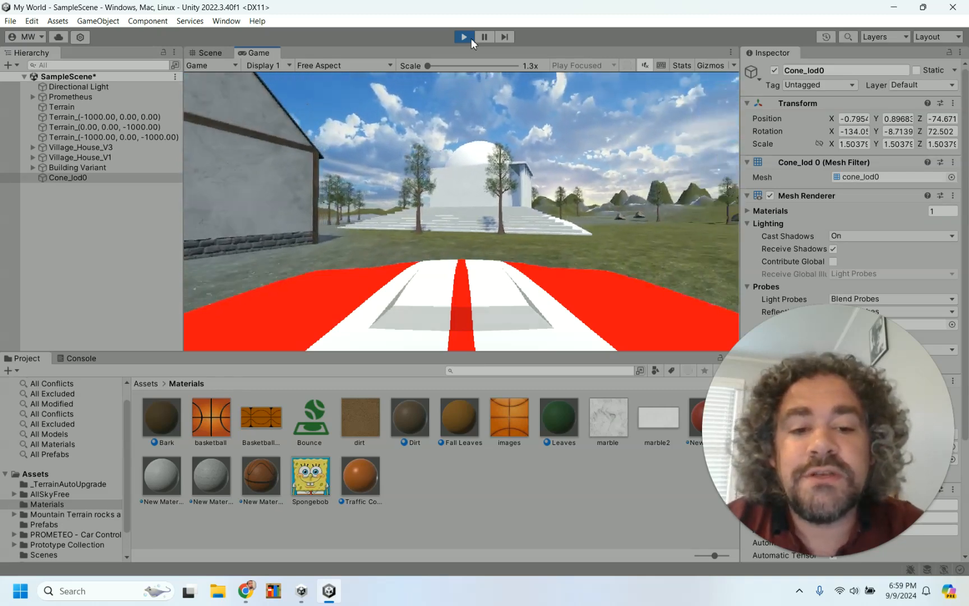
key("w")
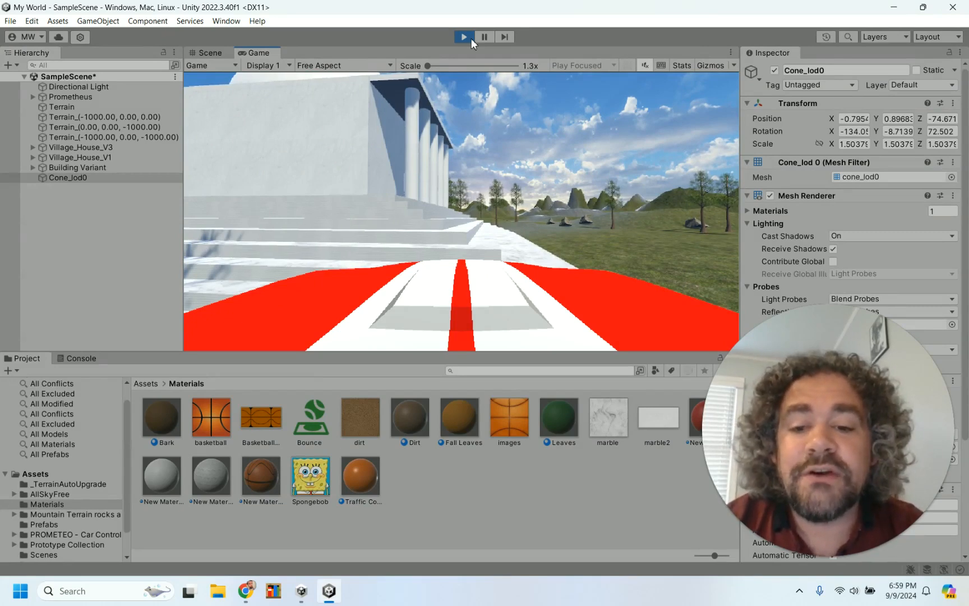
left_click(470, 37)
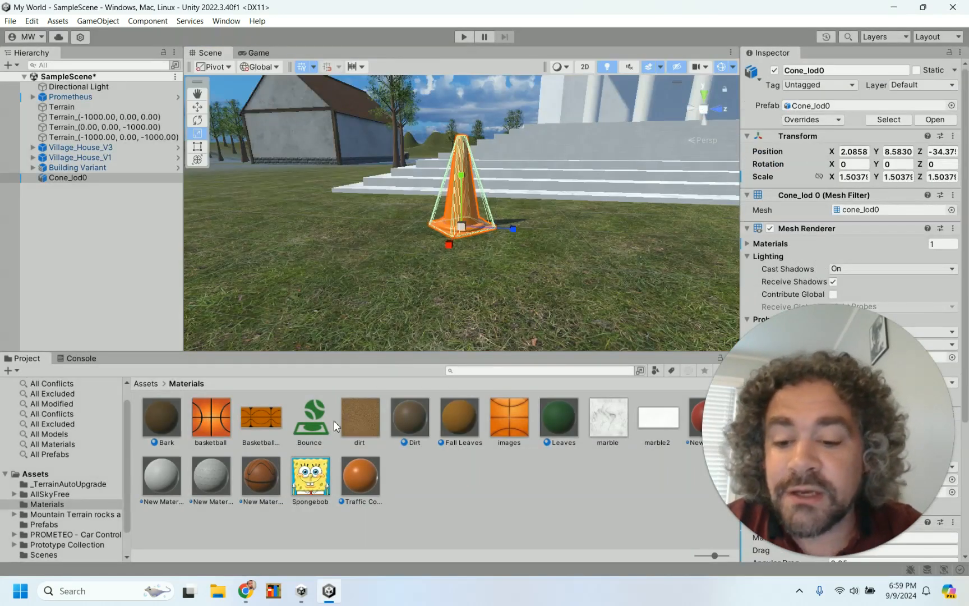
- Place the Basketball prefab on the terrain in front of the Prometheus car, raised to a Y position of 0.99
scroll(440, 338, "down", 8)
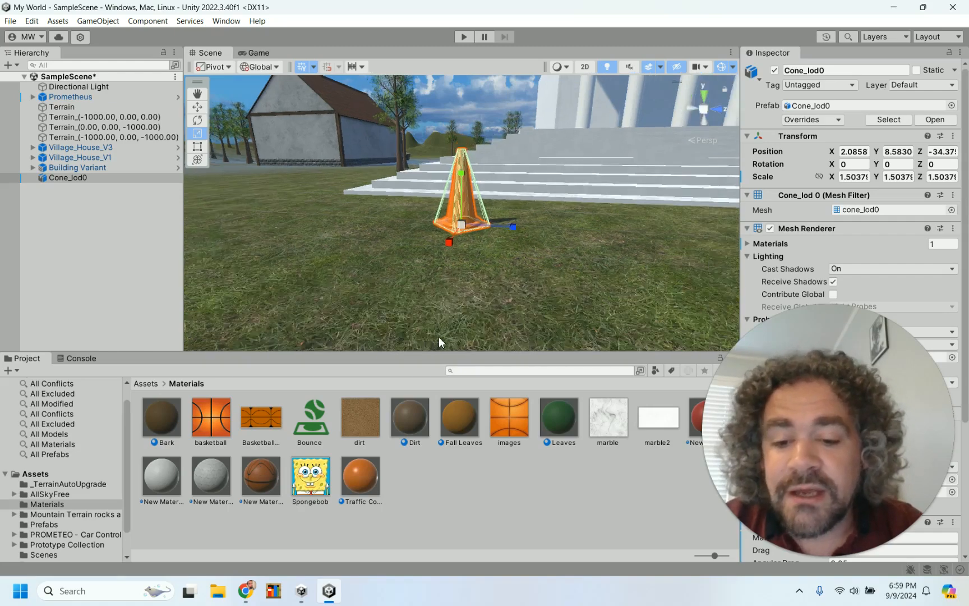
left_click(56, 455)
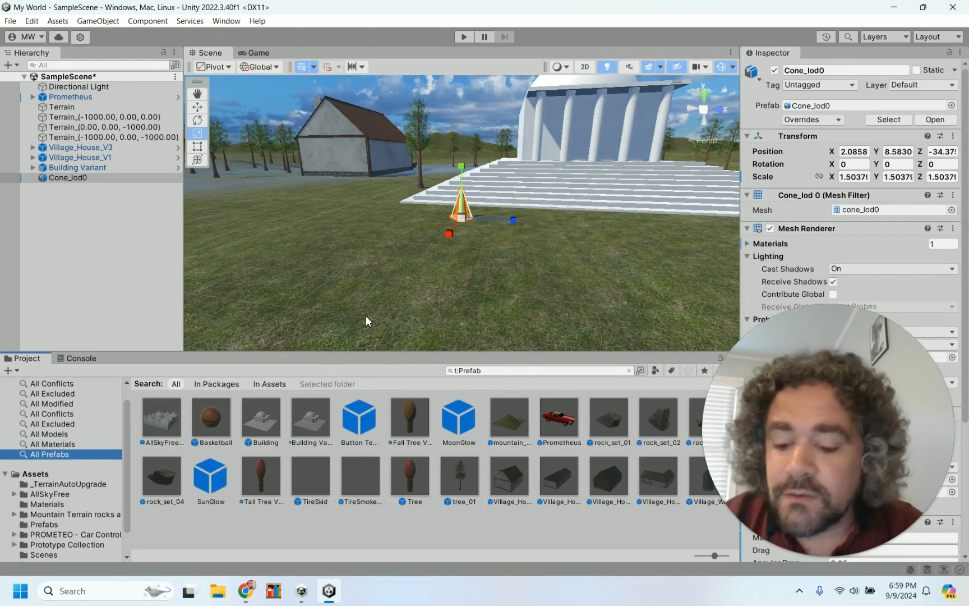
left_click(74, 97)
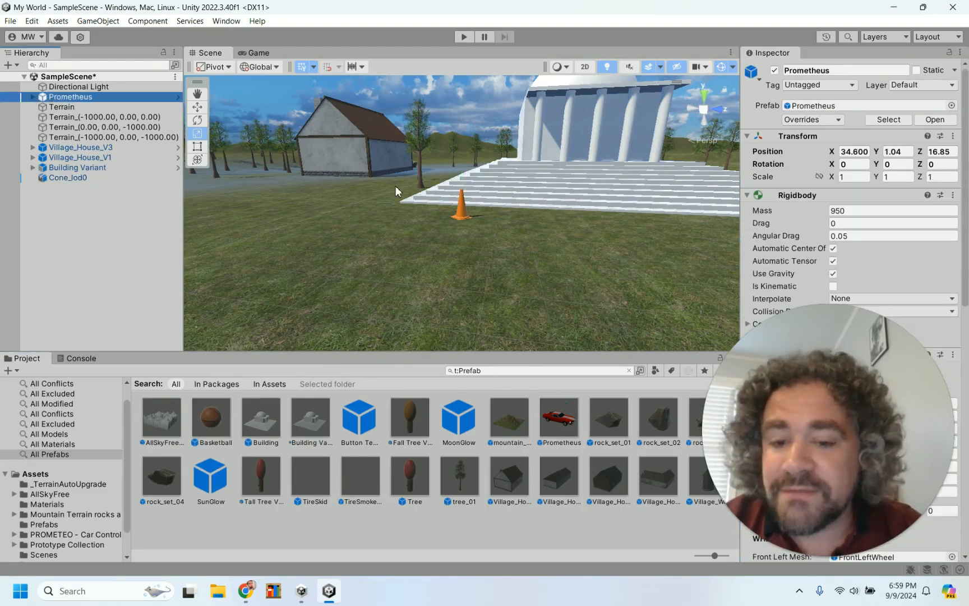
key("f")
scroll(593, 264, "up", 8)
scroll(597, 262, "down", 5)
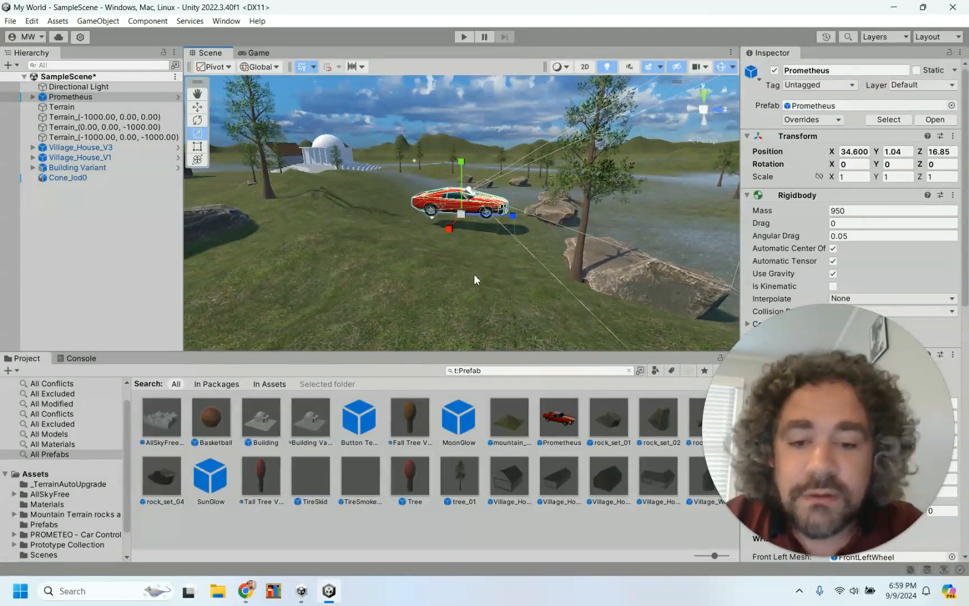
left_click_drag(222, 426, 602, 237)
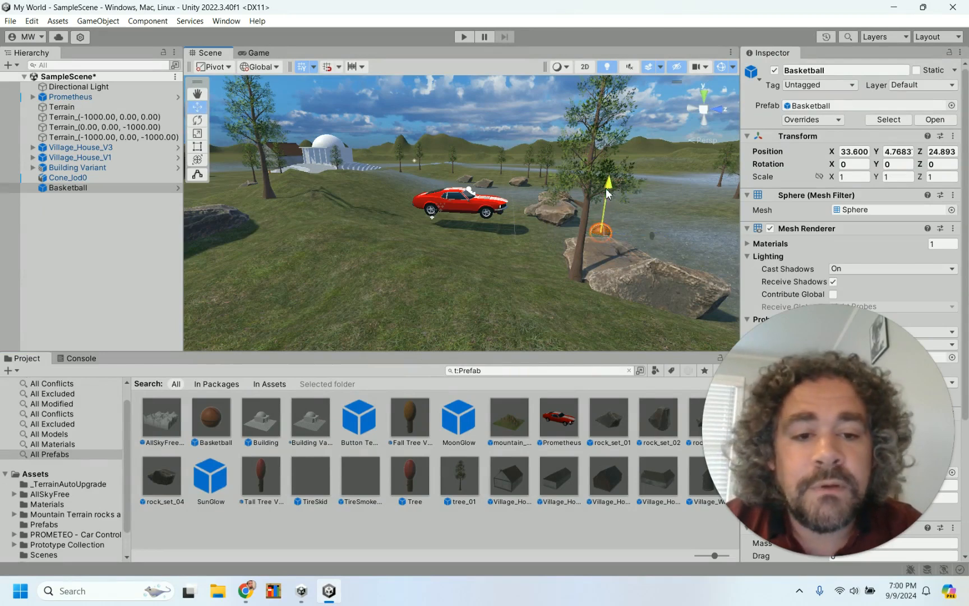
- Play-test the scene by driving the car into the basketball, then back off from it
left_click(464, 37)
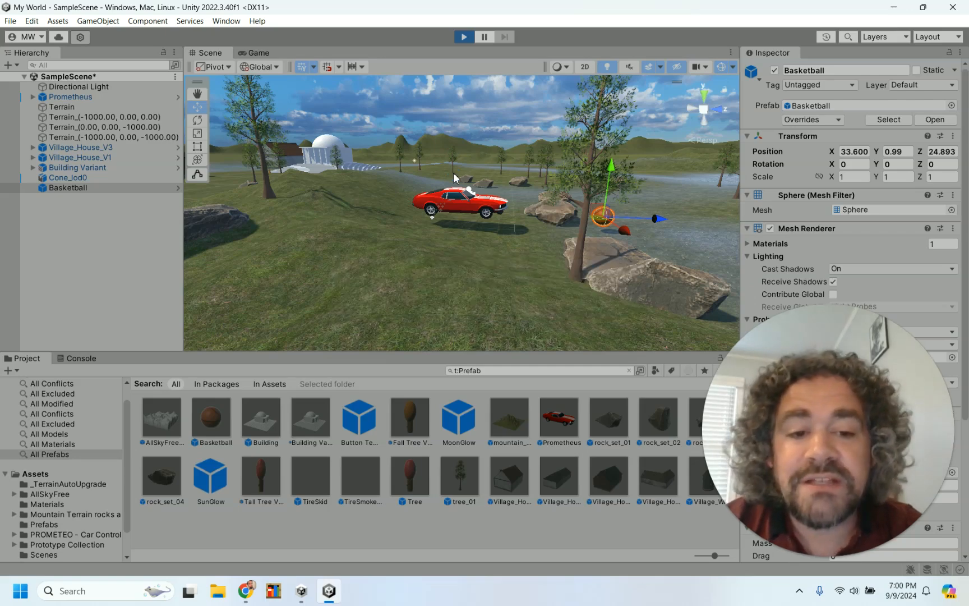
key("w")
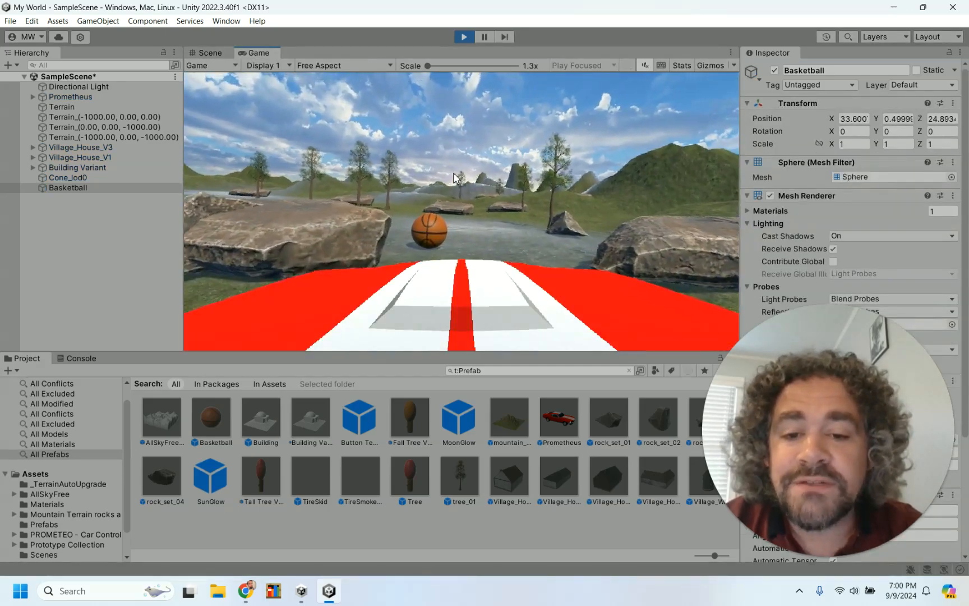
key("a")
key("w")
key("a")
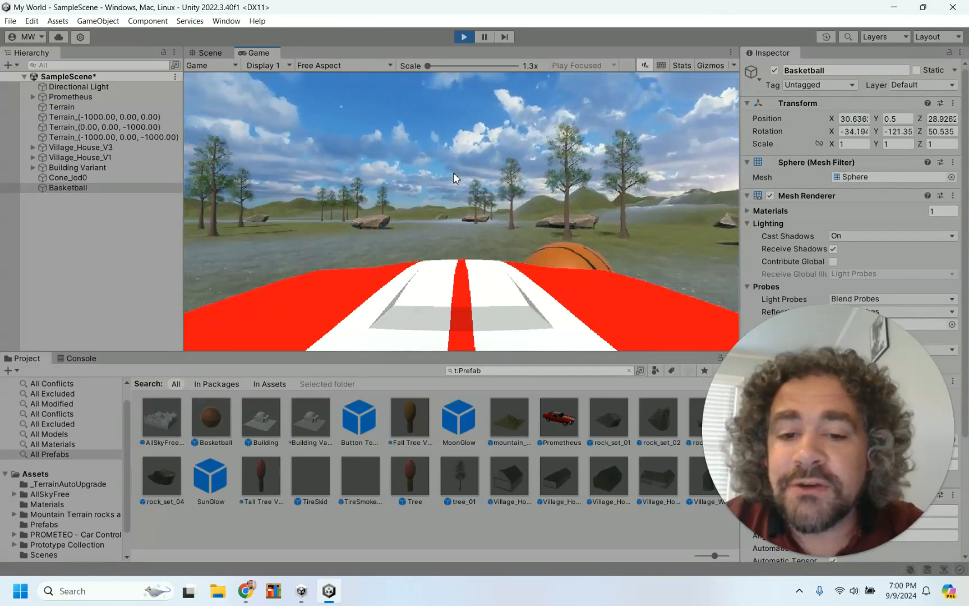
key("s")
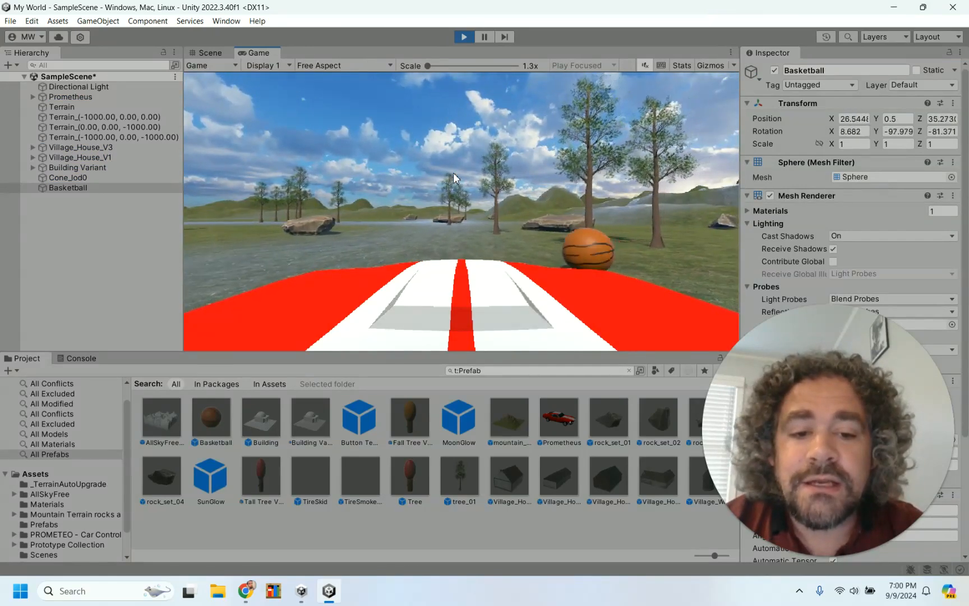
- Chase the rolling basketball with the car, hit it again across the terrain, and end the play test
key("w")
key("d")
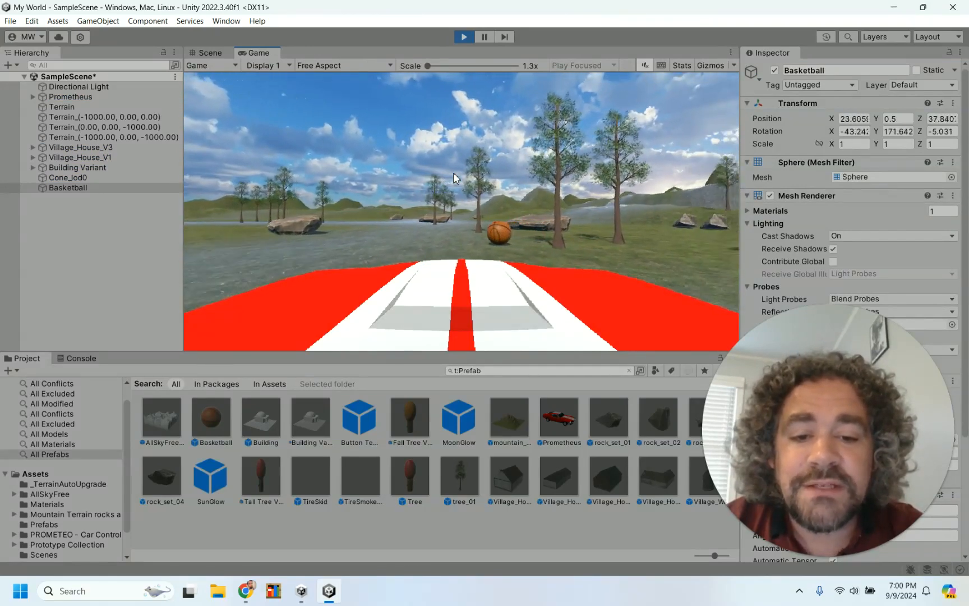
key("w")
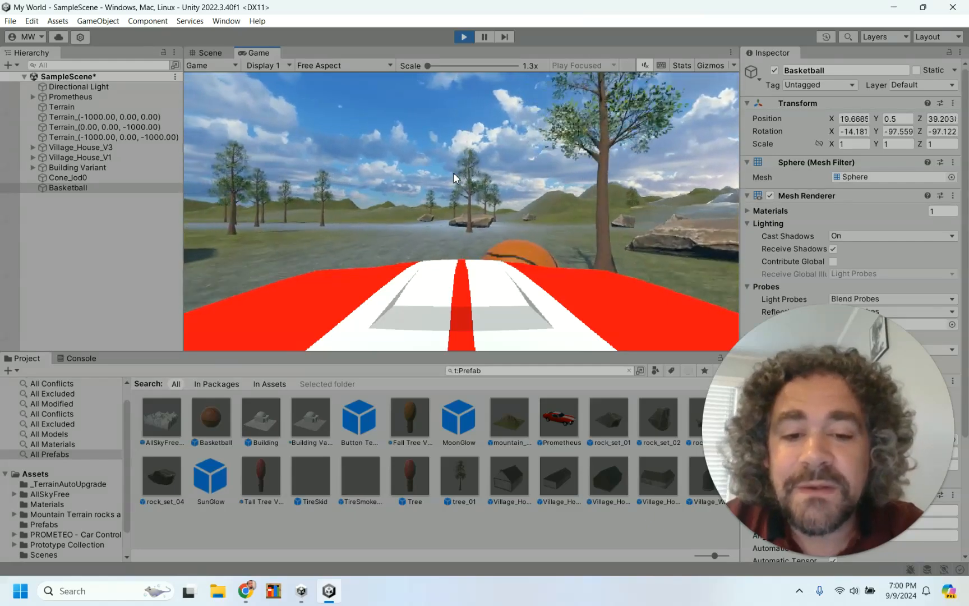
key("d")
key("w")
key("a")
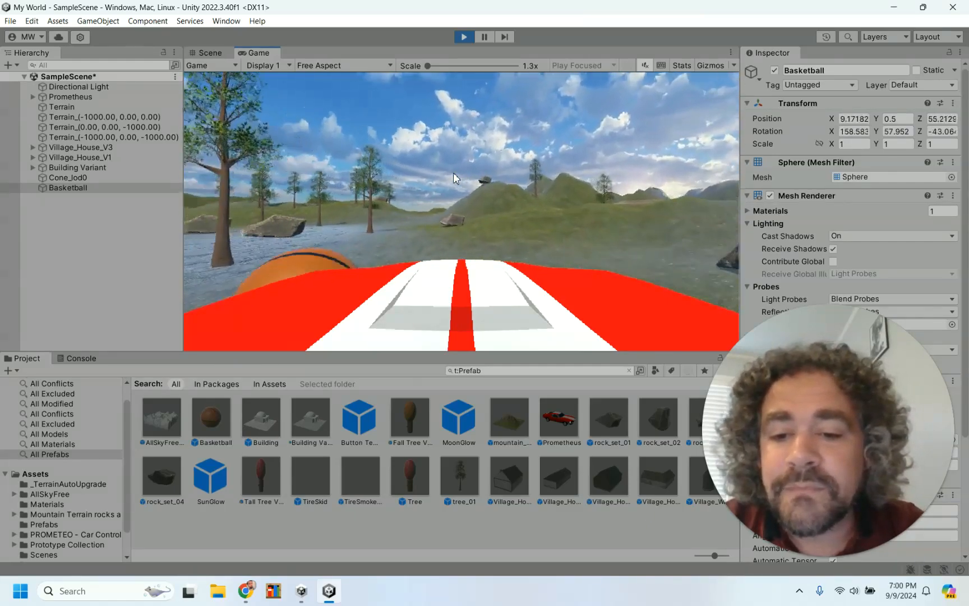
key("w")
key("a")
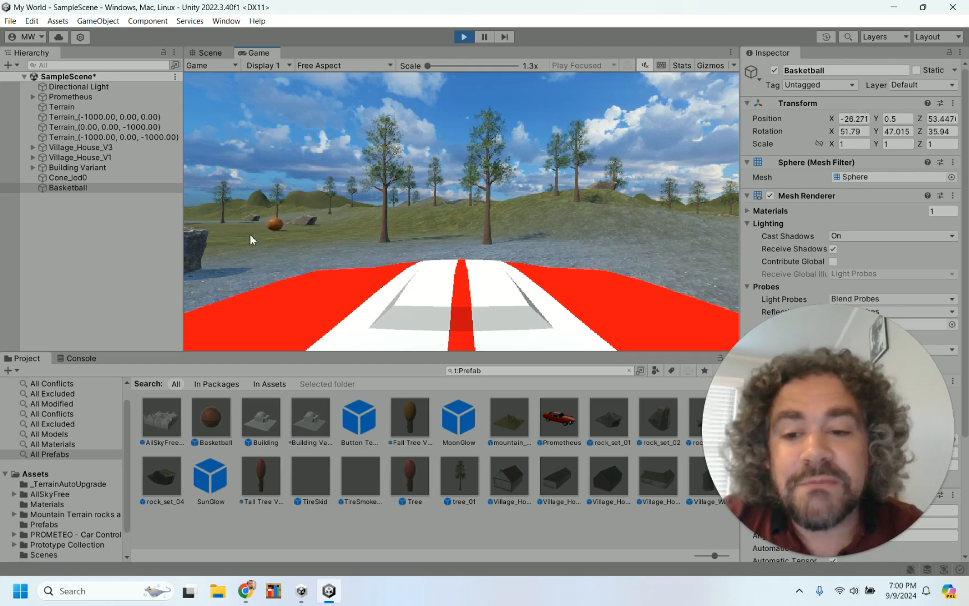
left_click_drag(859, 387, 407, 337)
left_click(464, 37)
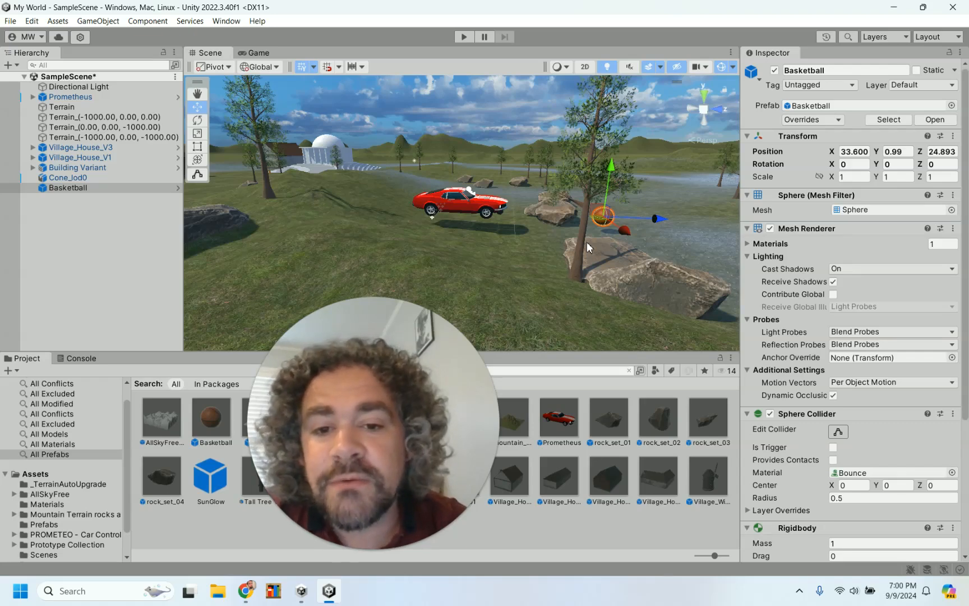
scroll(587, 247, "down", 4)
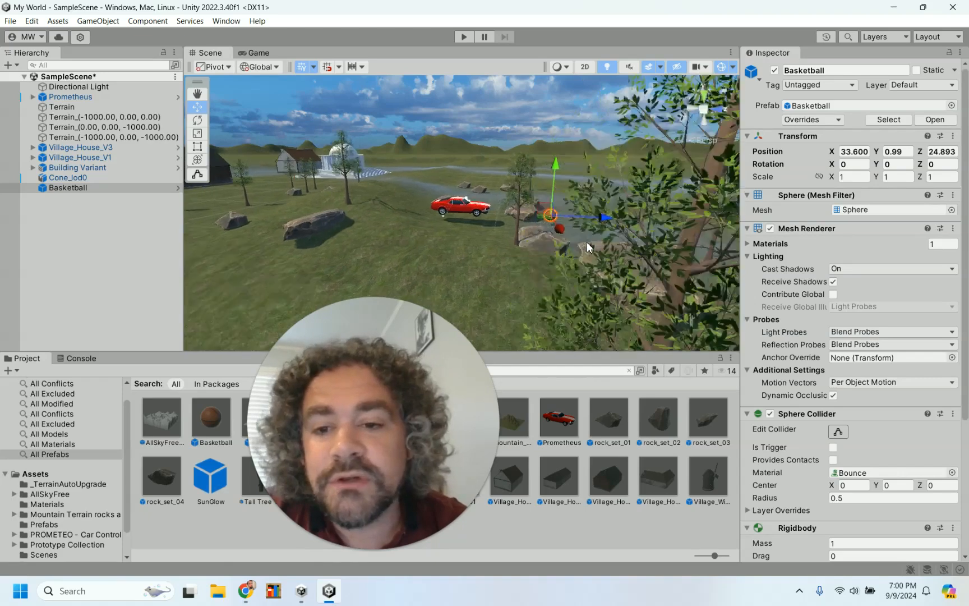
scroll(586, 247, "up", 4)
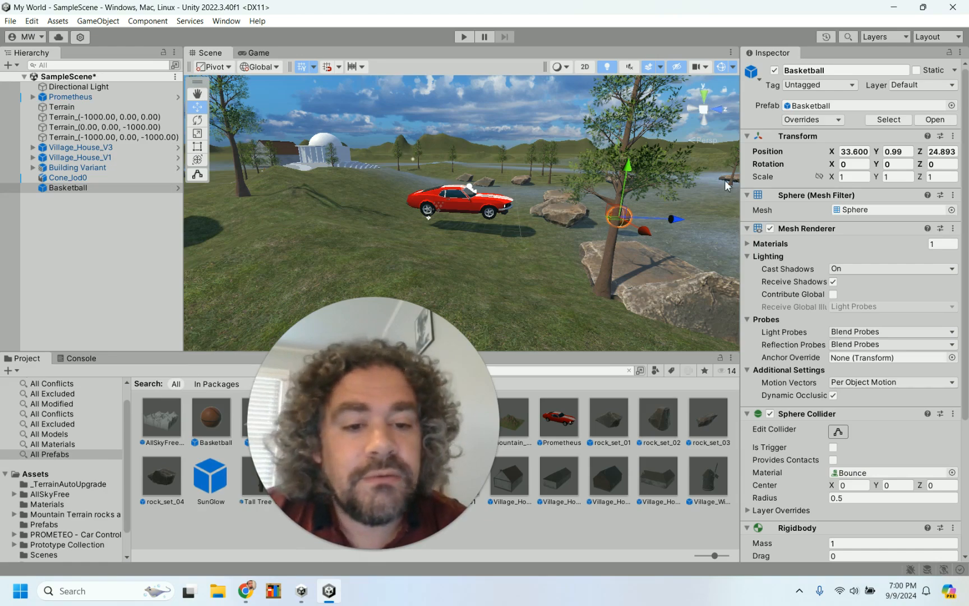
scroll(726, 185, "down", 5)
left_click_drag(316, 434, 784, 316)
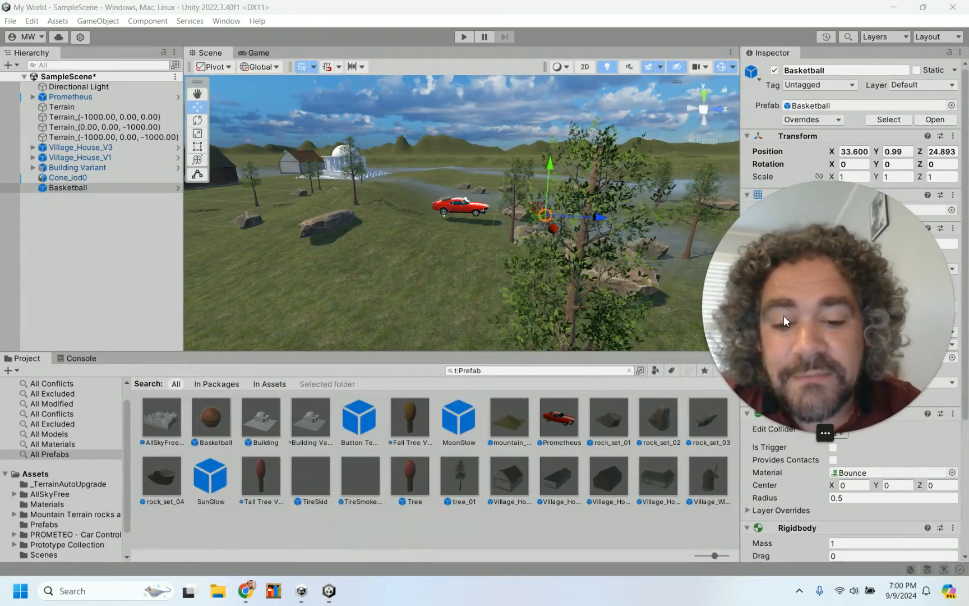
left_click(411, 484)
mouse_move(411, 484)
left_mouse_down()
mouse_move(394, 267)
mouse_move(485, 287)
mouse_move(419, 472)
left_mouse_up()
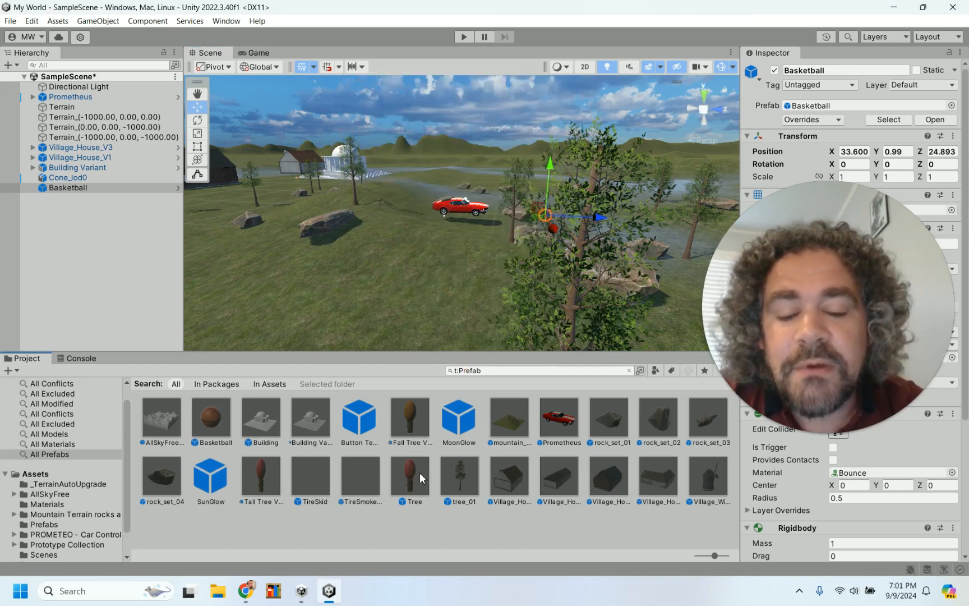
- Examine the extent of the whole terrain, selecting its tiles one after another to see where each one lies
scroll(471, 239, "down", 10)
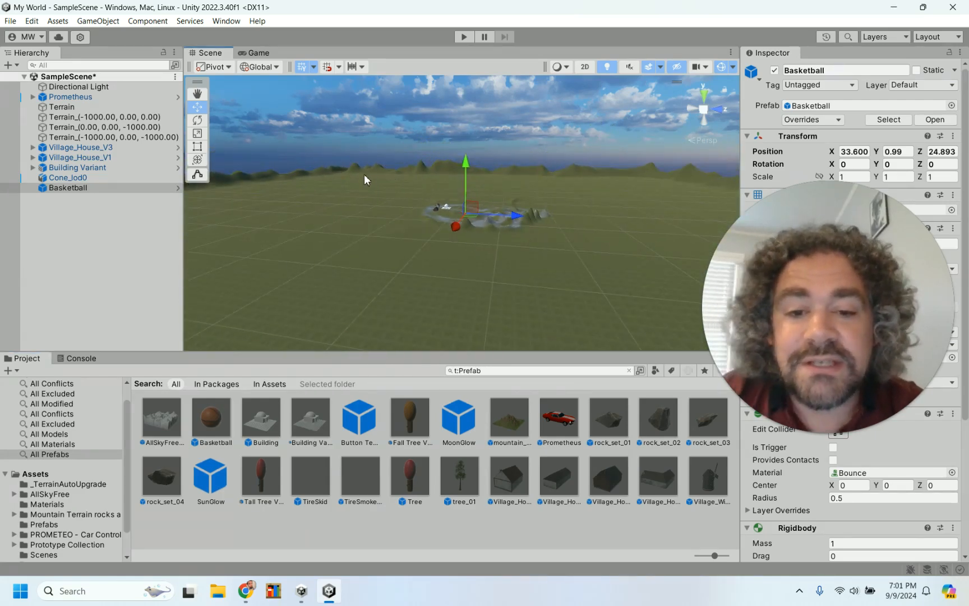
scroll(420, 223, "down", 3)
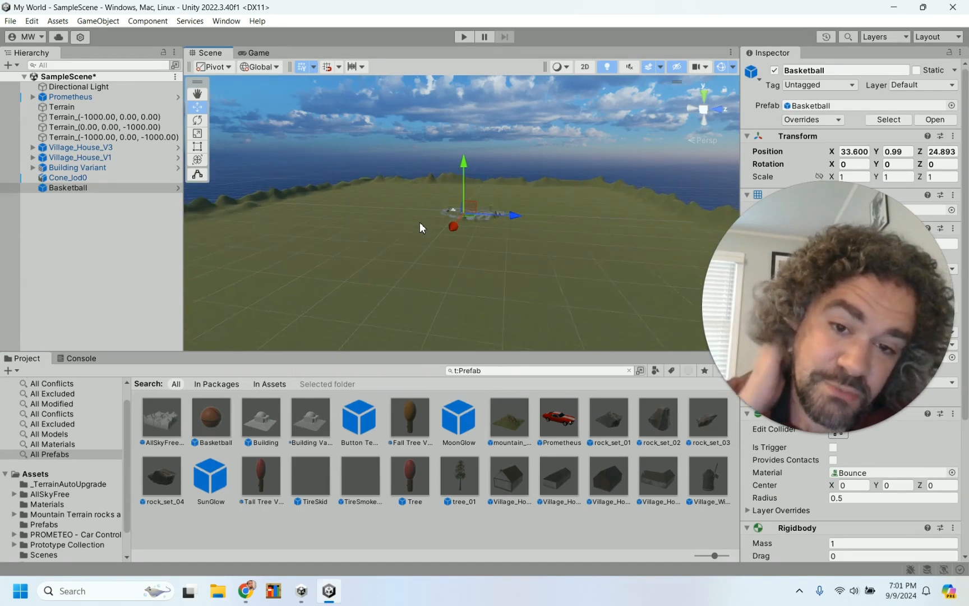
left_click(460, 202)
left_click(389, 234)
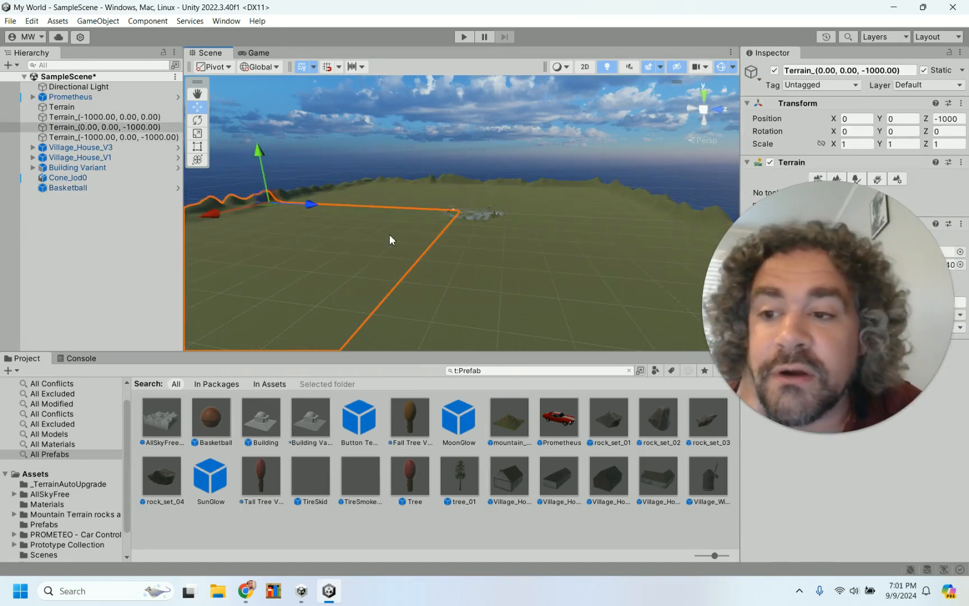
left_click(503, 277)
left_click(454, 195)
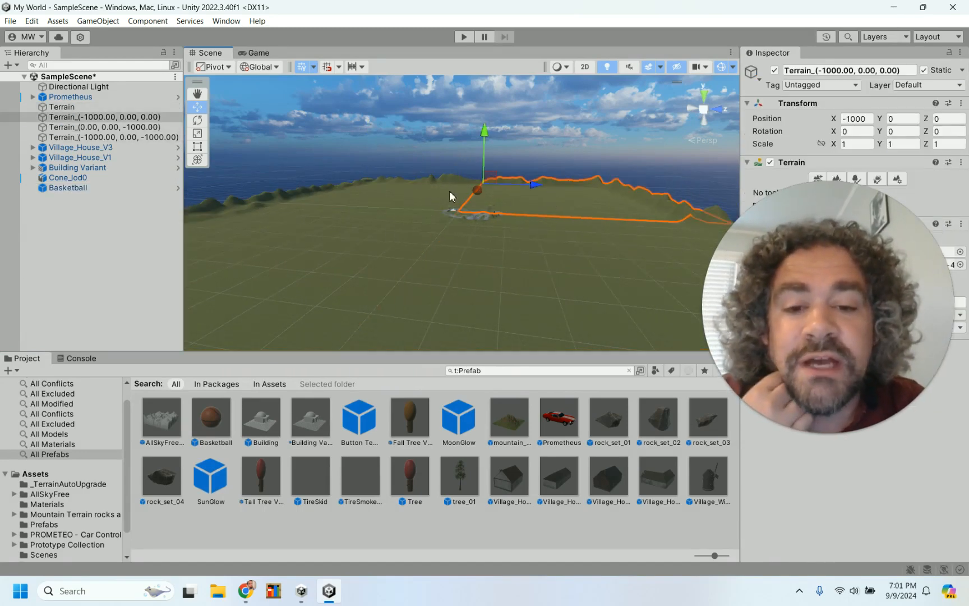
left_click(454, 194)
left_click(378, 255)
left_click(496, 290)
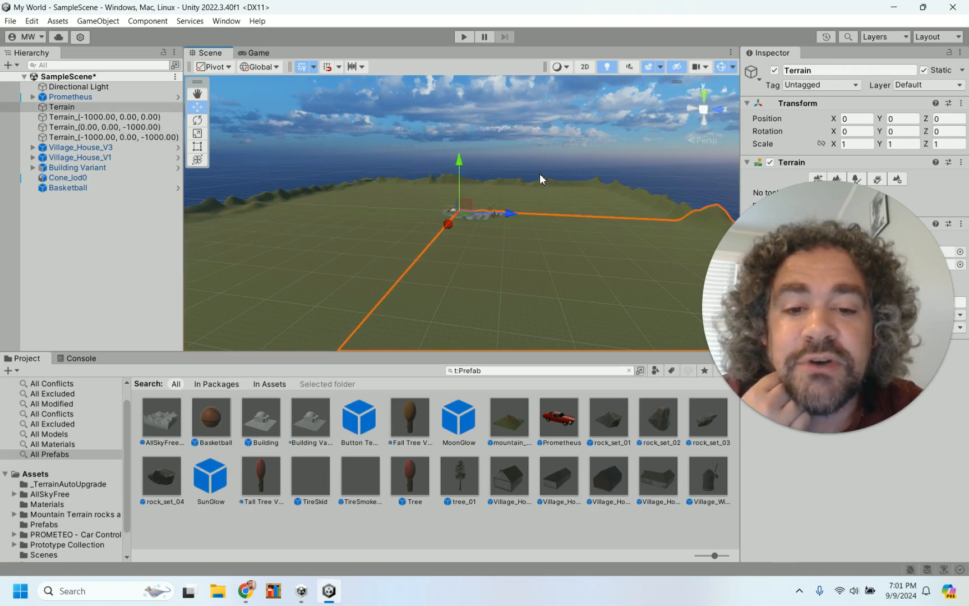
left_click(542, 196)
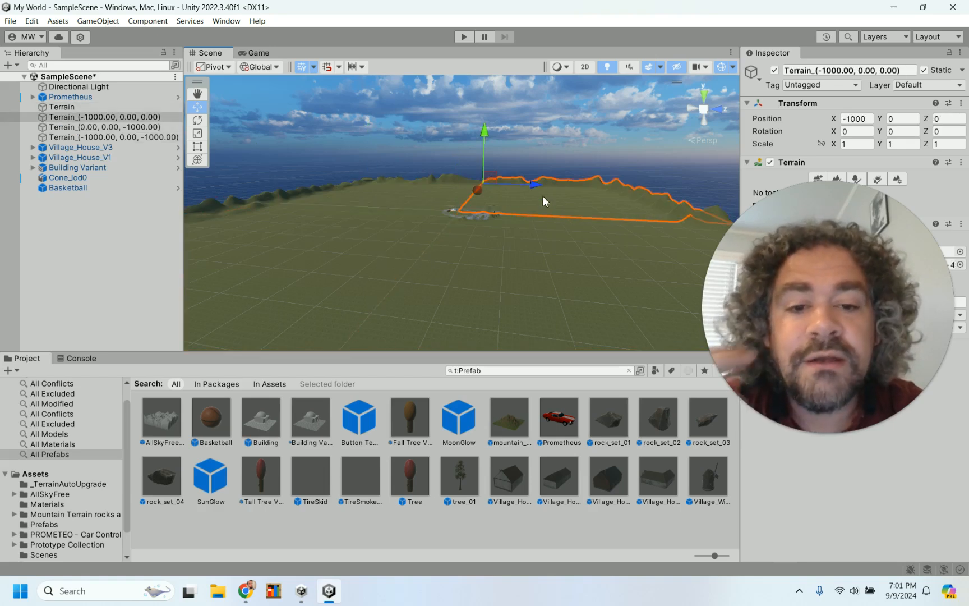
scroll(542, 196, "up", 3)
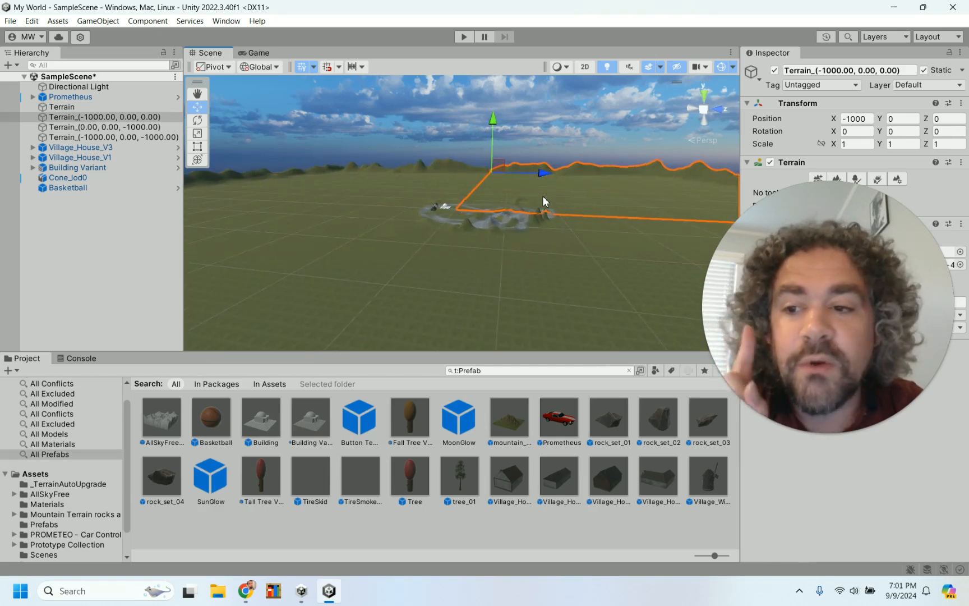
scroll(543, 196, "down", 3)
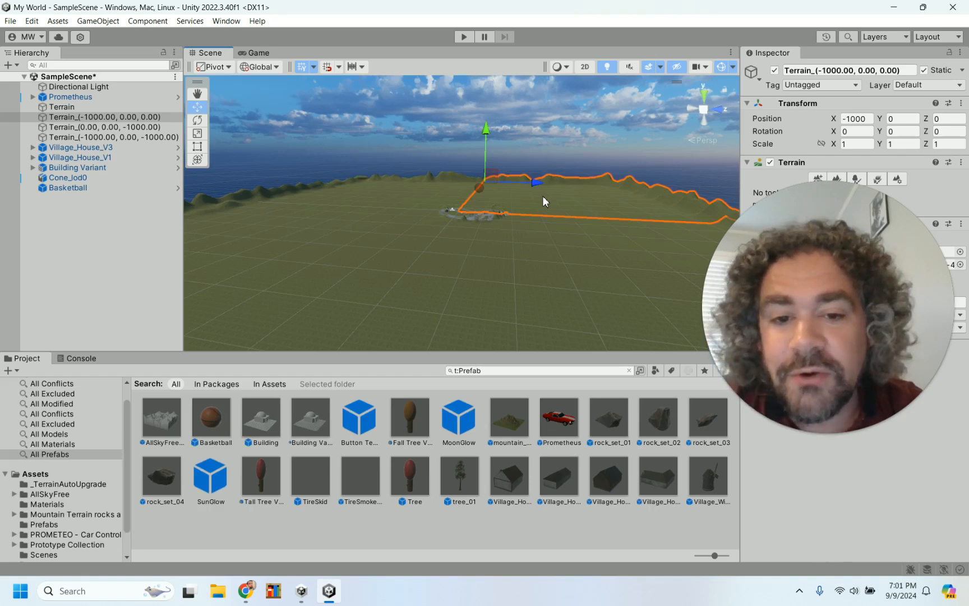
- Rotate the Directional Light about its Y axis to about -179.8 degrees so its rays come from the skybox sun
left_click(96, 87)
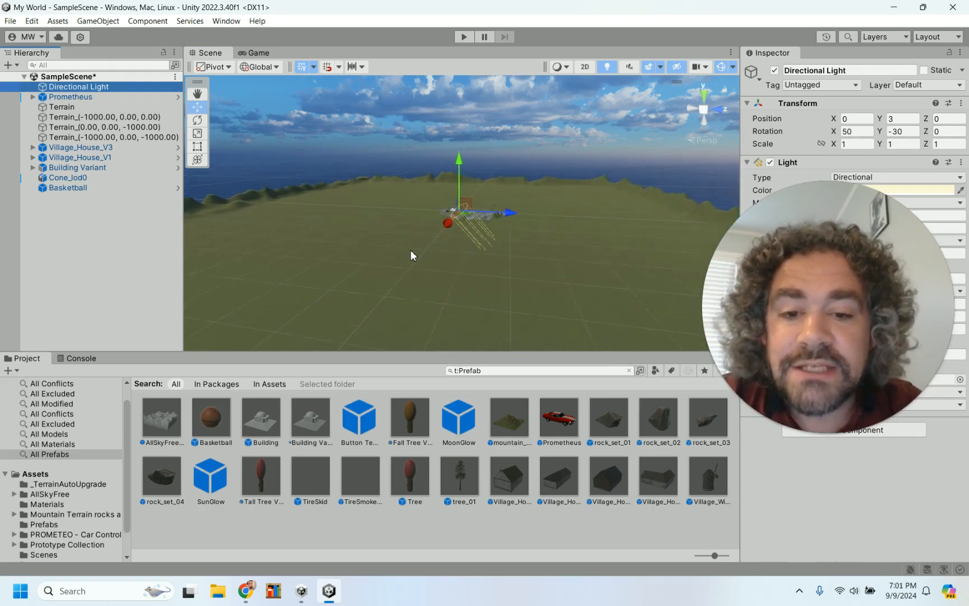
left_click_drag(406, 227, 602, 175, "alt")
left_click_drag(434, 186, 467, 187, "alt")
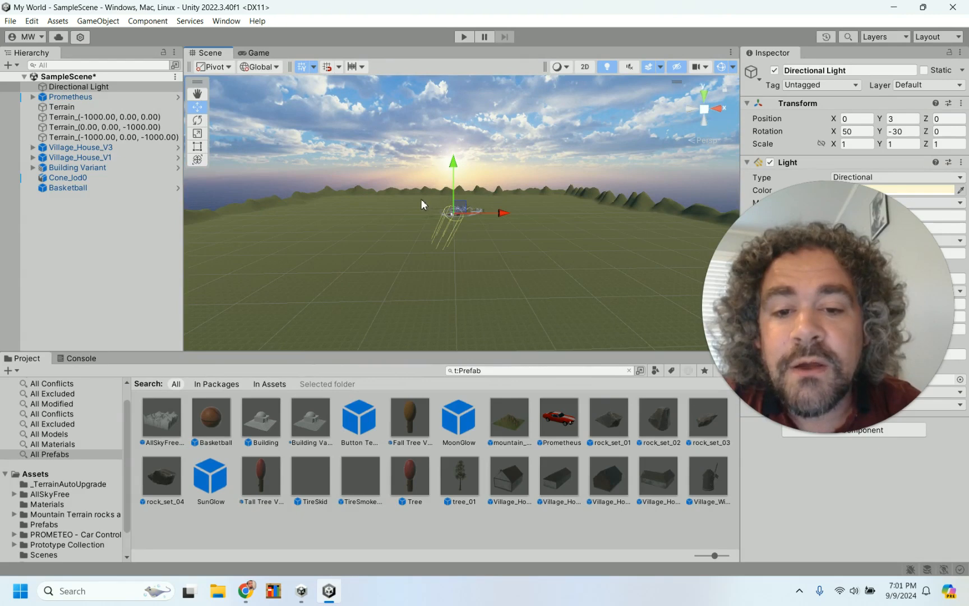
left_click_drag(390, 200, 492, 229, "alt")
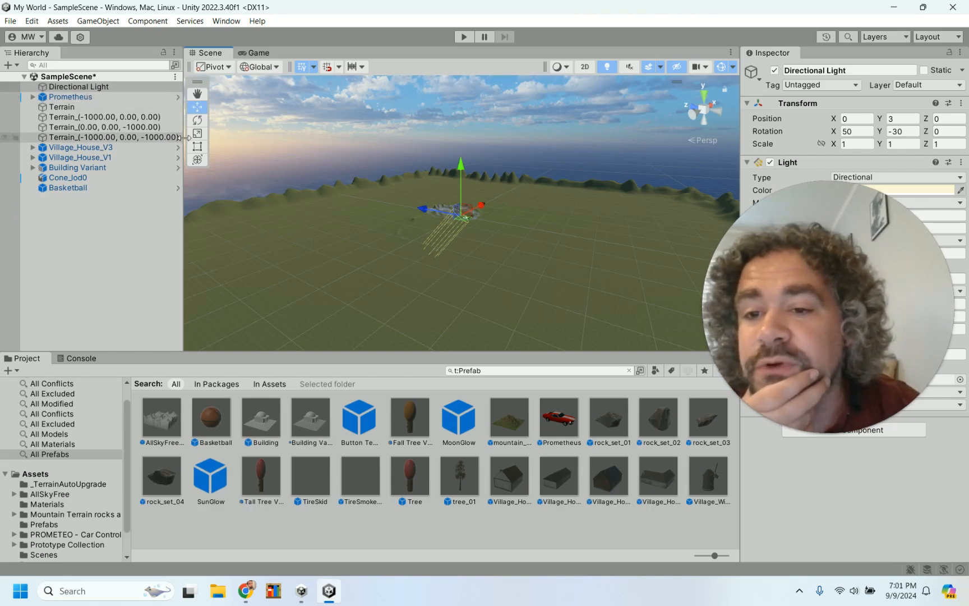
key("e")
left_click_drag(413, 222, 449, 229)
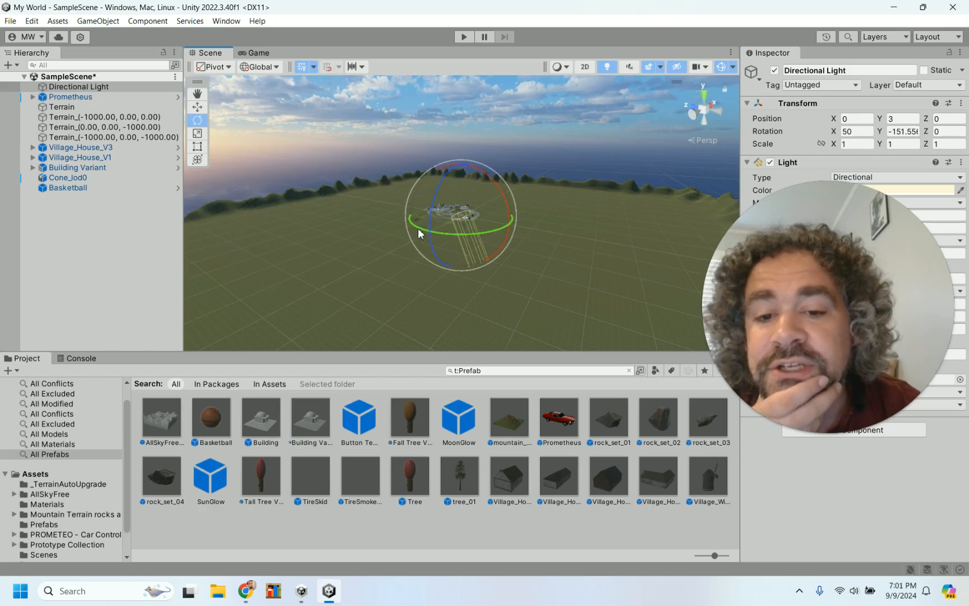
left_click_drag(450, 224, 451, 225)
scroll(400, 204, "down", 5)
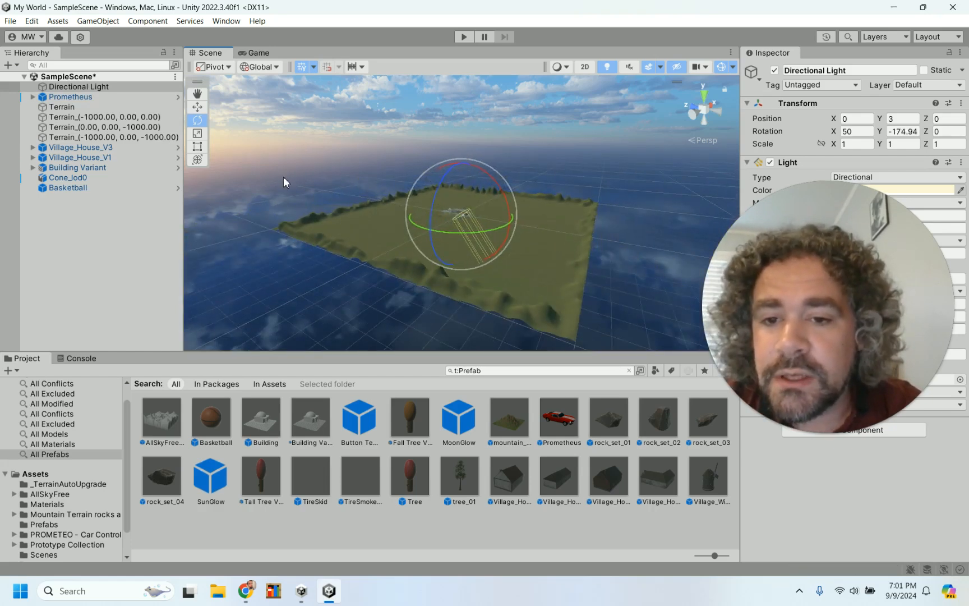
left_click_drag(302, 184, 435, 224, "alt")
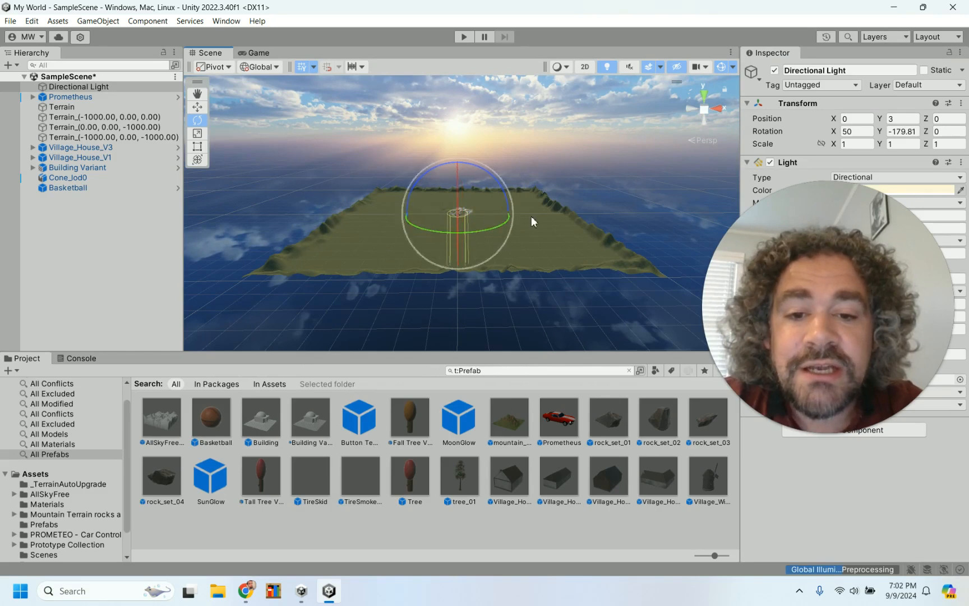
- Tilt the Directional Light about its X axis to about -1.35 degrees to match the low sun on the horizon
left_click_drag(546, 233, 465, 148, "alt")
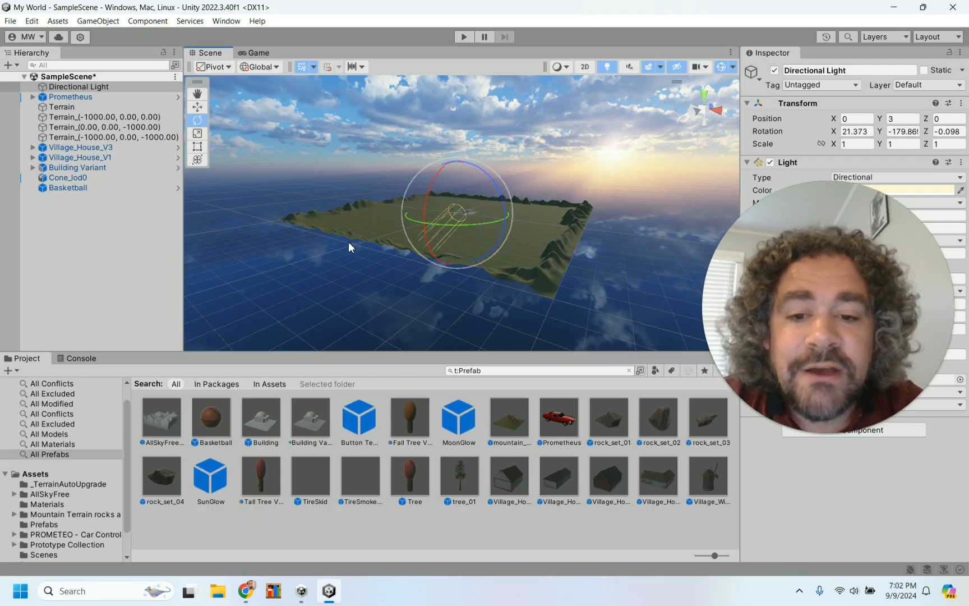
left_click_drag(343, 225, 466, 189, "alt")
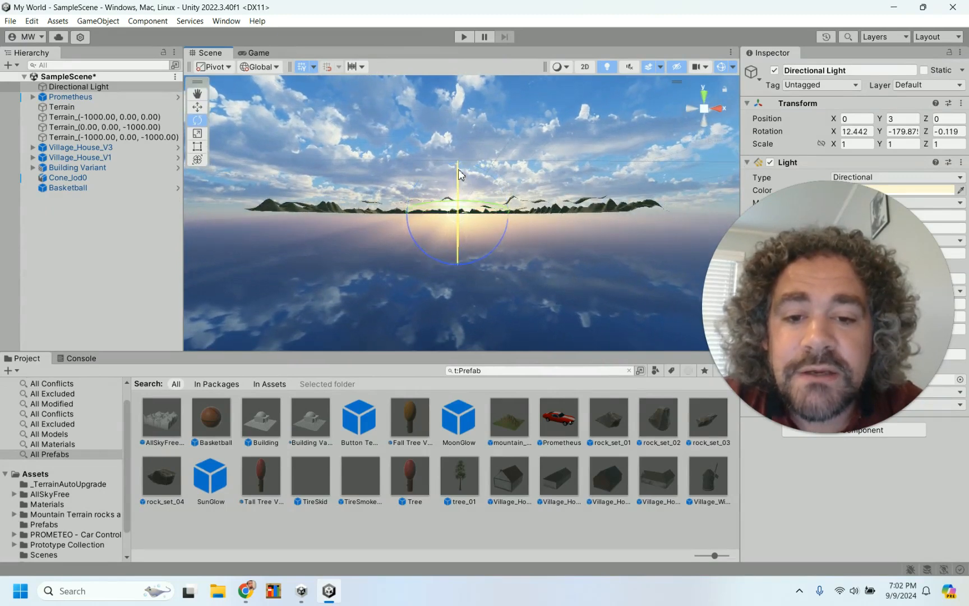
left_click_drag(458, 156, 457, 147)
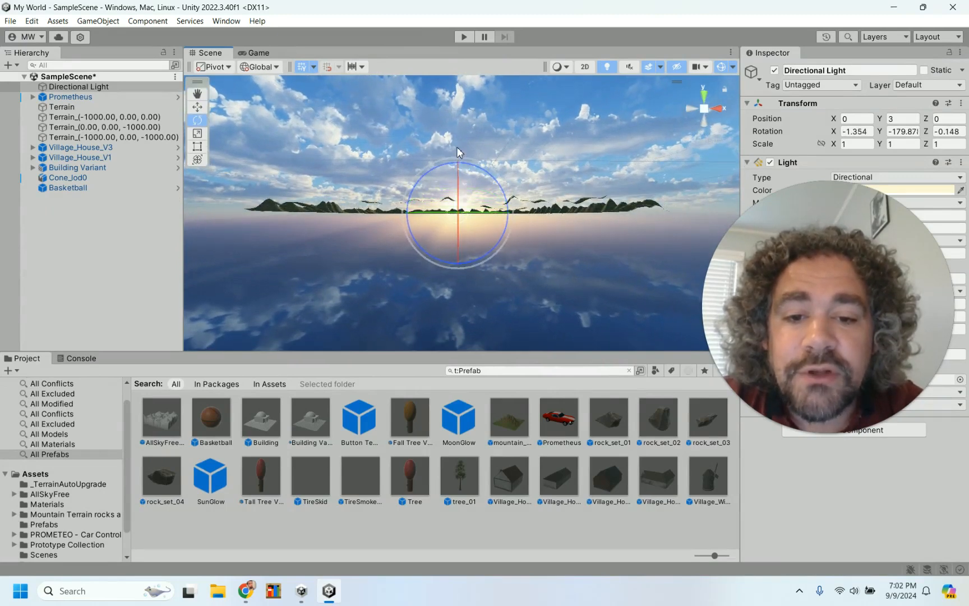
left_click_drag(561, 186, 525, 318, "alt")
left_click_drag(610, 203, 486, 61, "alt")
- Play-test the scene under the new lighting, steering the car toward the basketball and across the terrain, and end the test
left_click(464, 36)
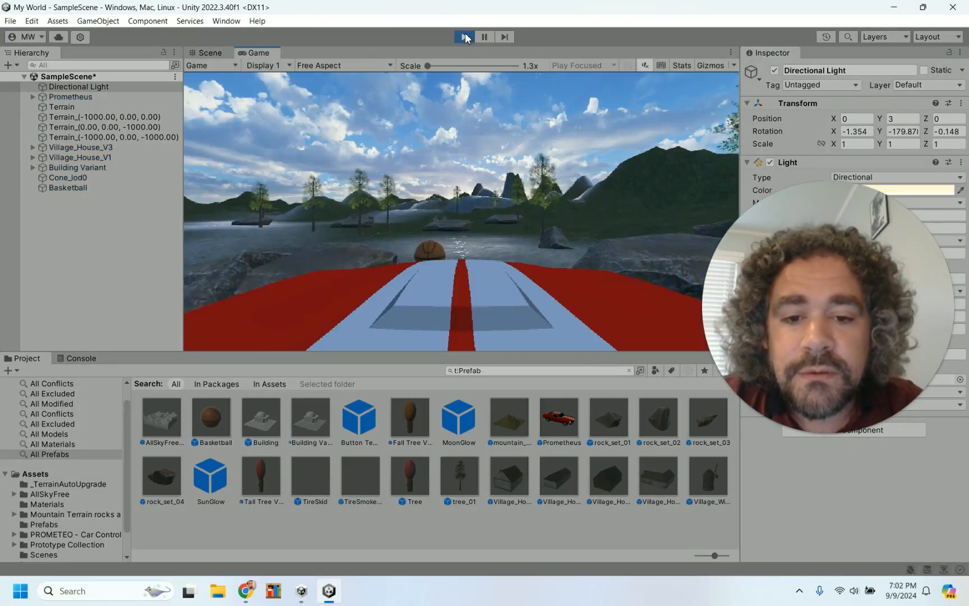
key("w")
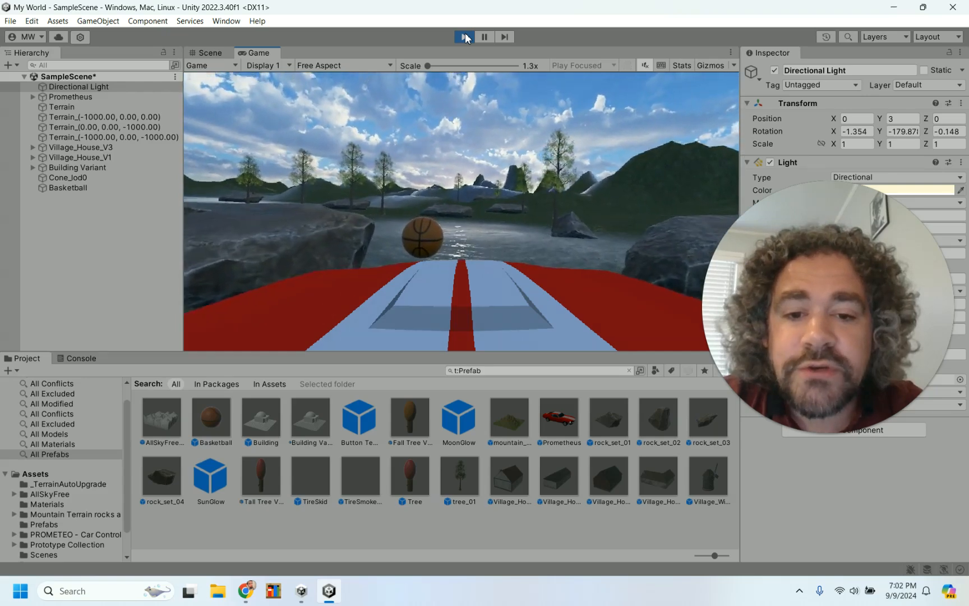
key("w")
key("d")
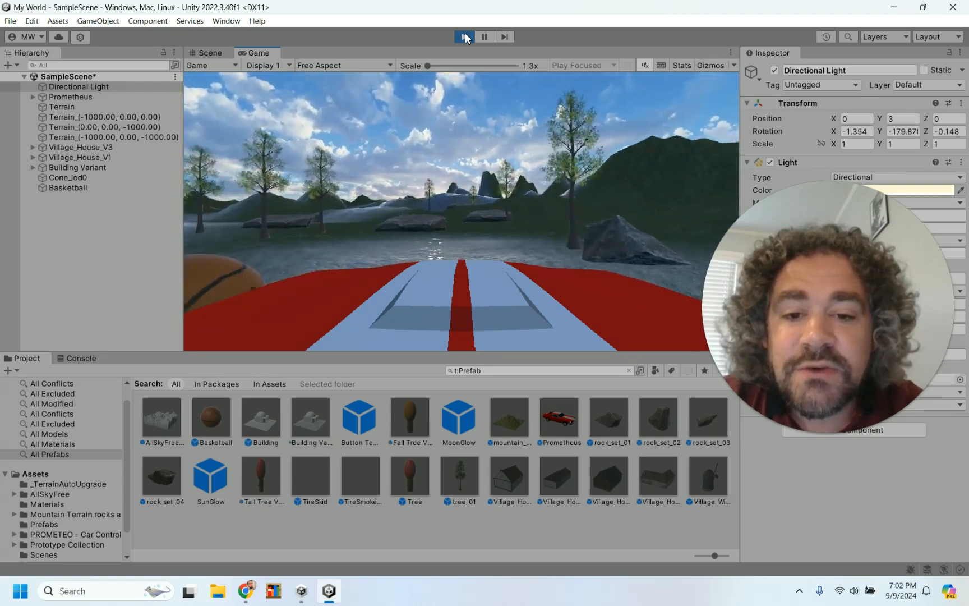
key("a")
key("w")
key("a")
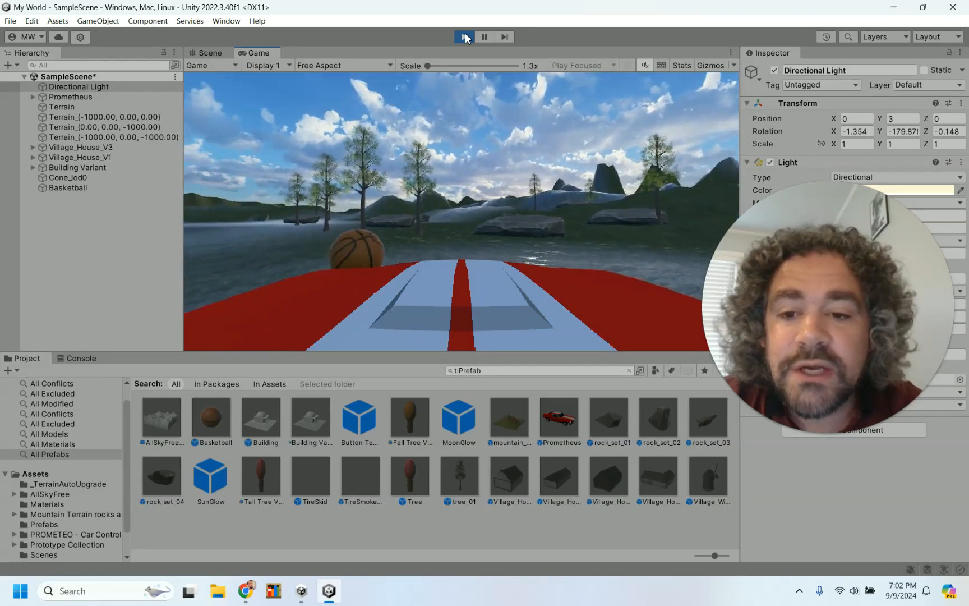
key("w")
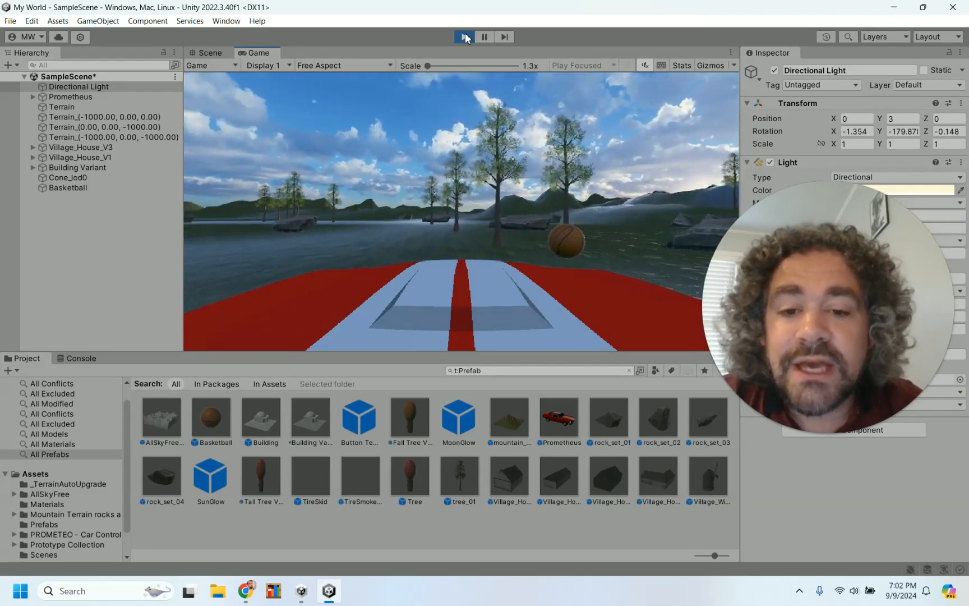
left_click(464, 35)
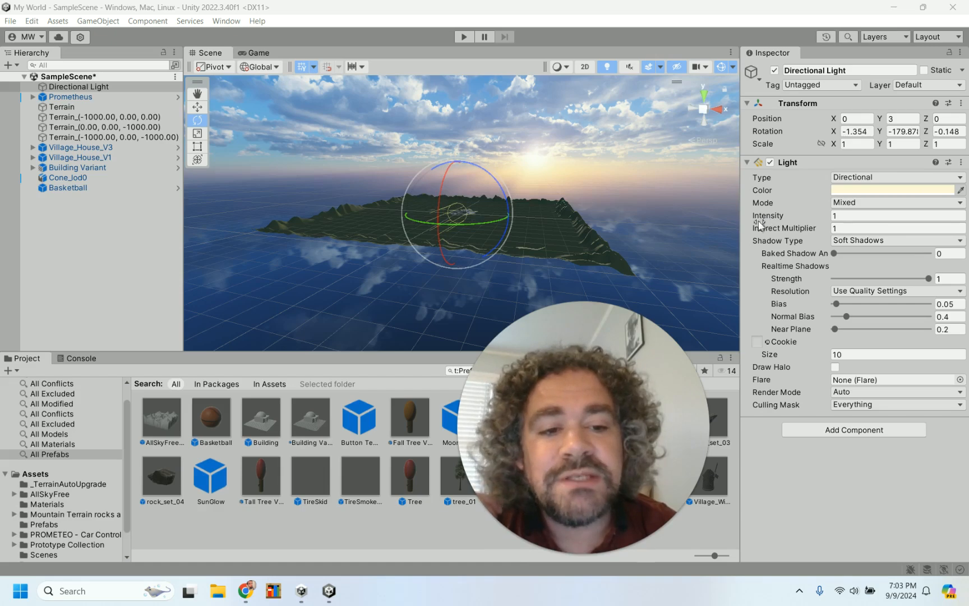
scroll(502, 195, "up", 5)
scroll(502, 195, "up", 3)
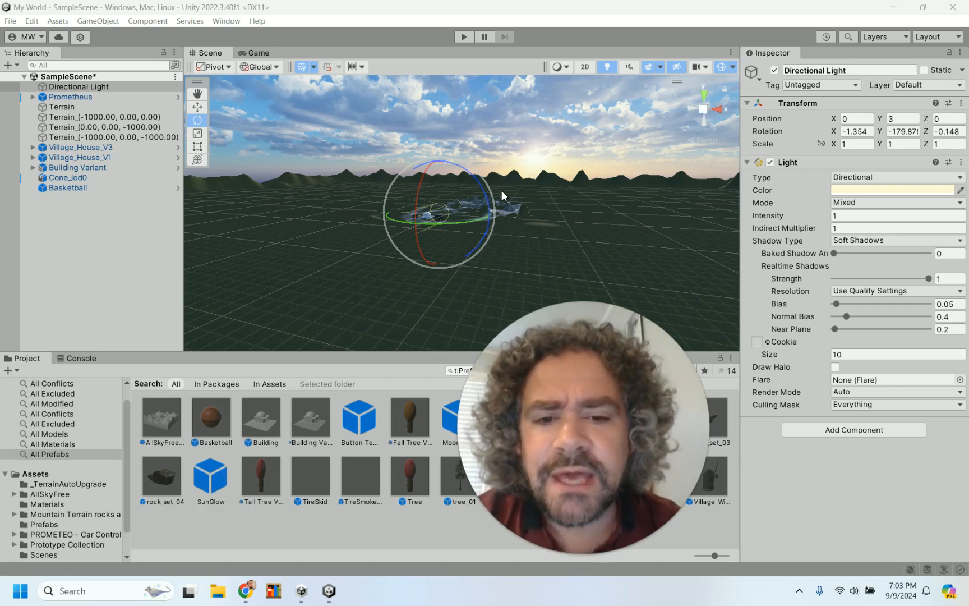
left_click_drag(547, 369, 816, 394)
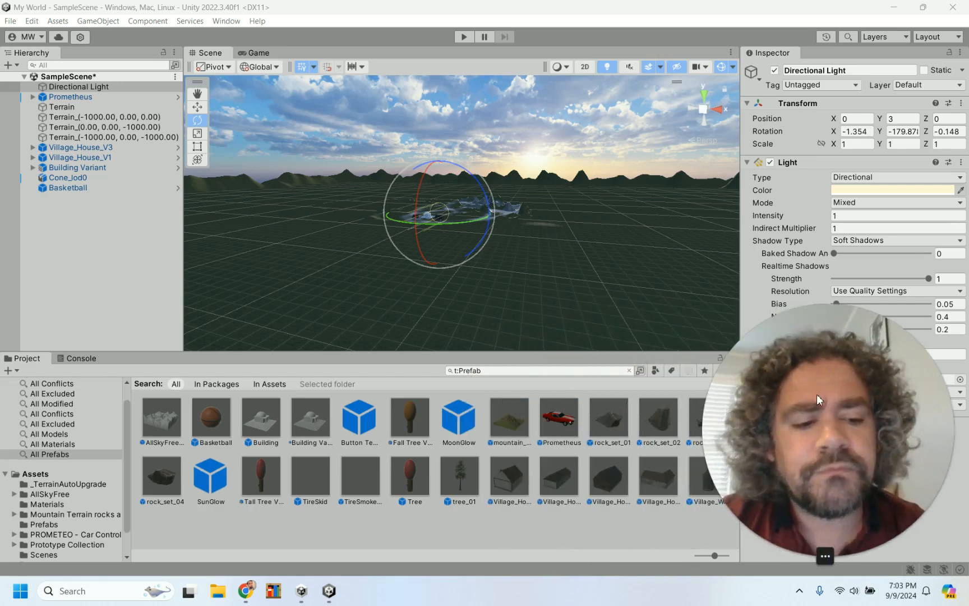